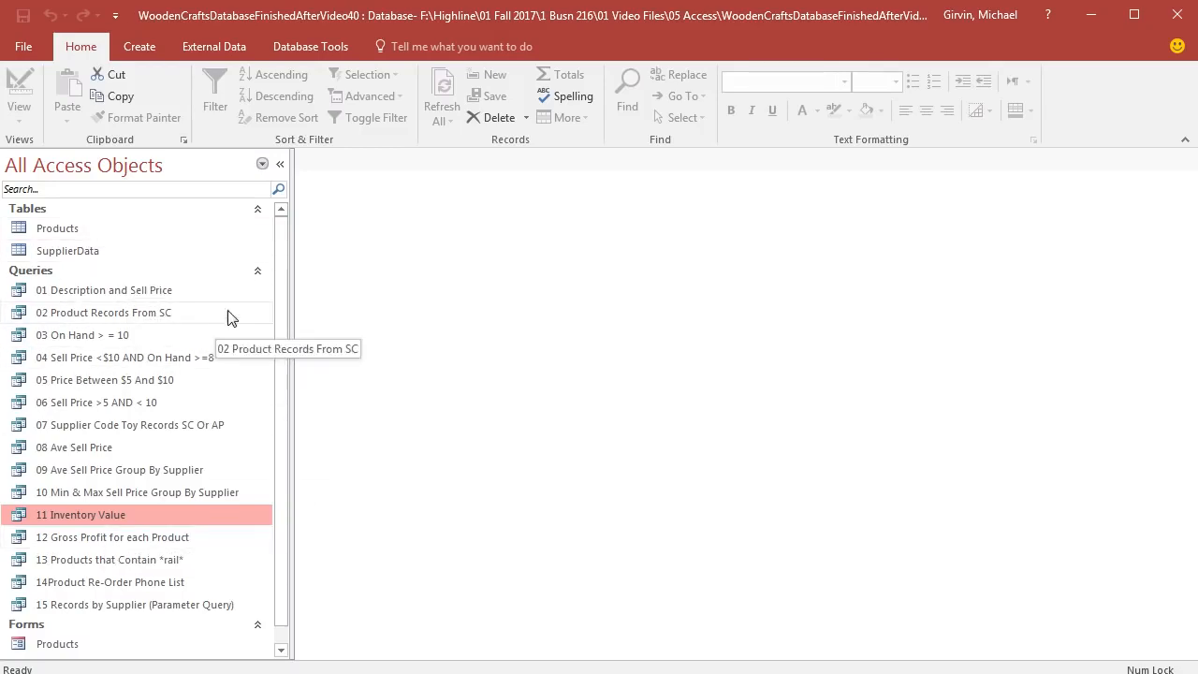
# - Start a Report Wizard report based on the 11 Inventory Value query and include all of its fields
pyautogui.scroll(-1, 287, 358)
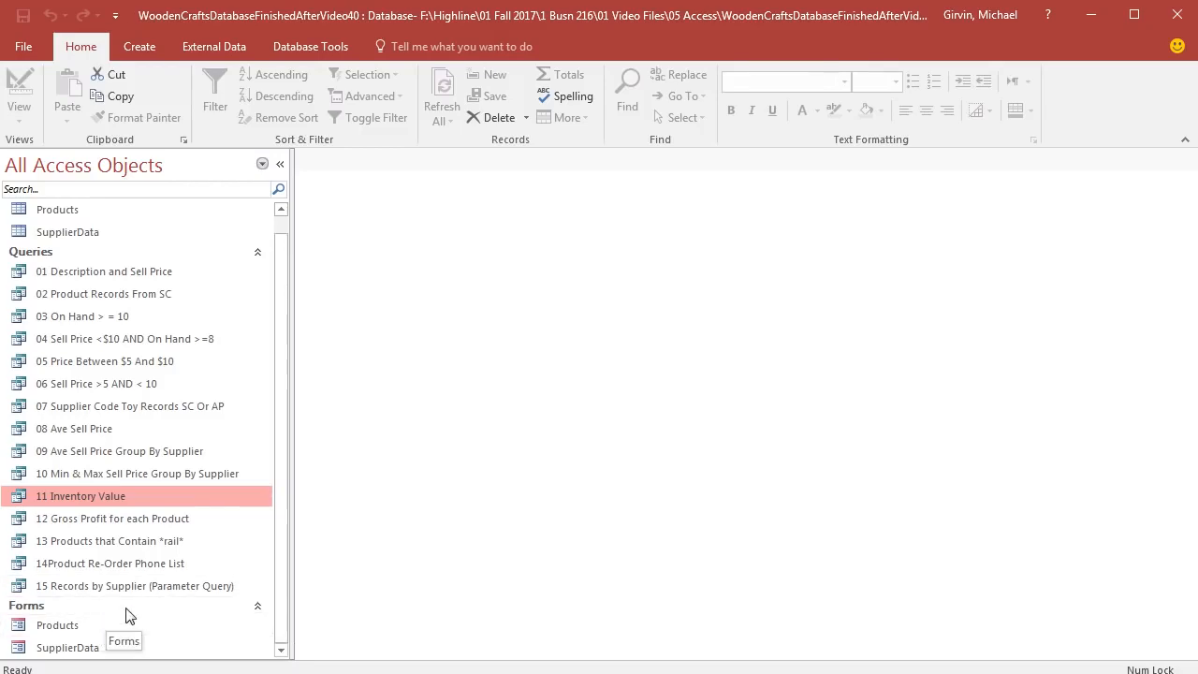
pyautogui.scroll(1, 285, 431)
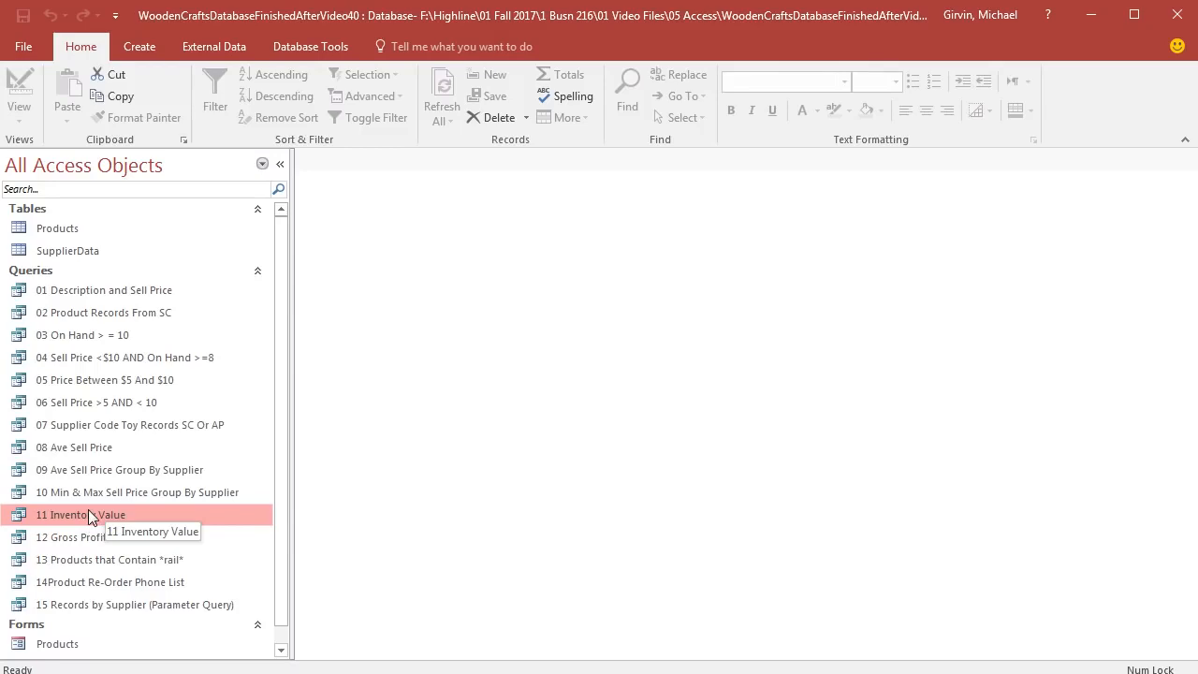
pyautogui.click(135, 52)
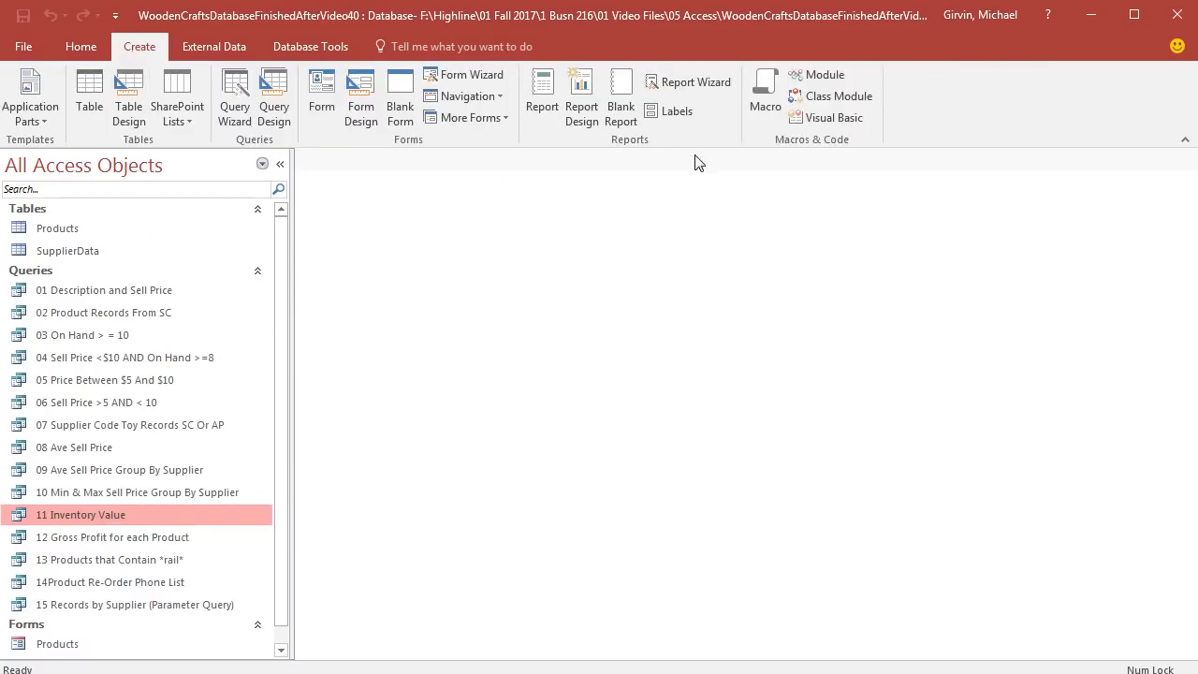
pyautogui.click(675, 86)
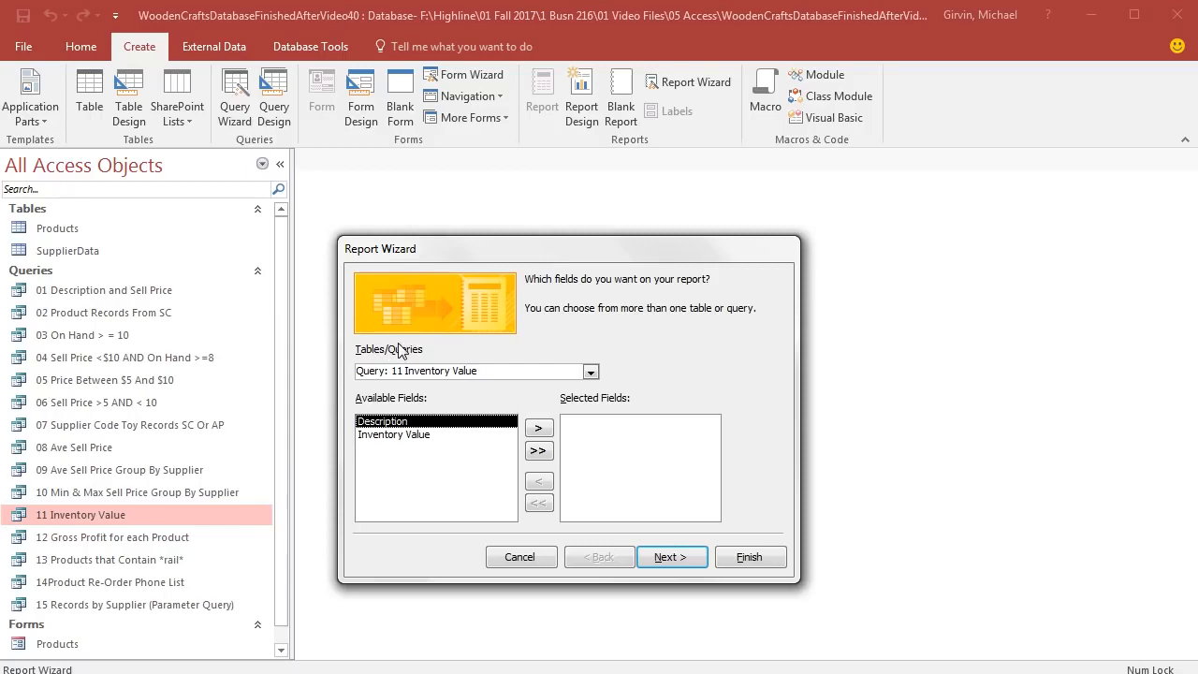
pyautogui.click(590, 374)
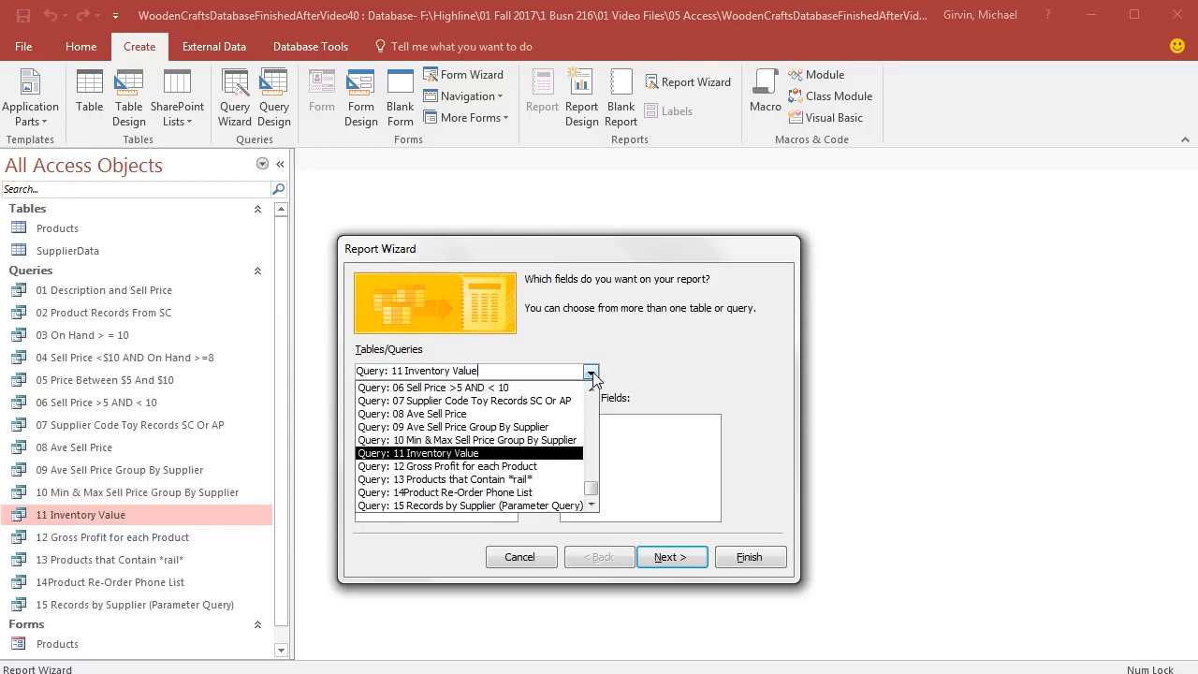
pyautogui.click(591, 373)
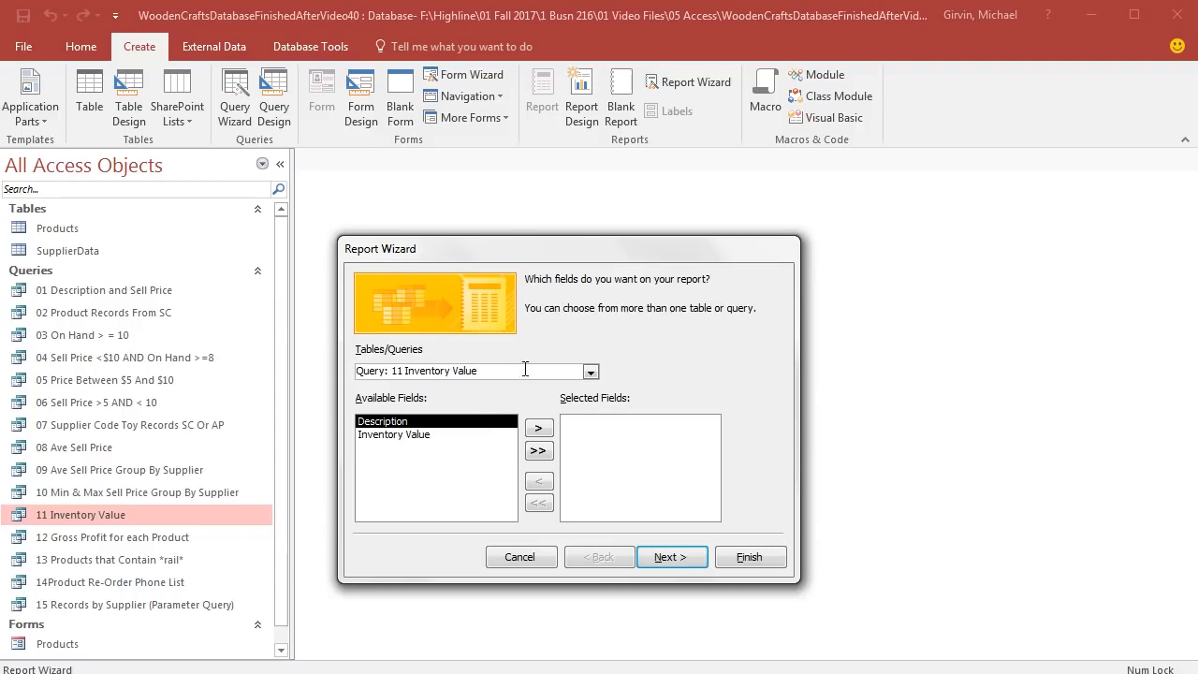
pyautogui.click(539, 452)
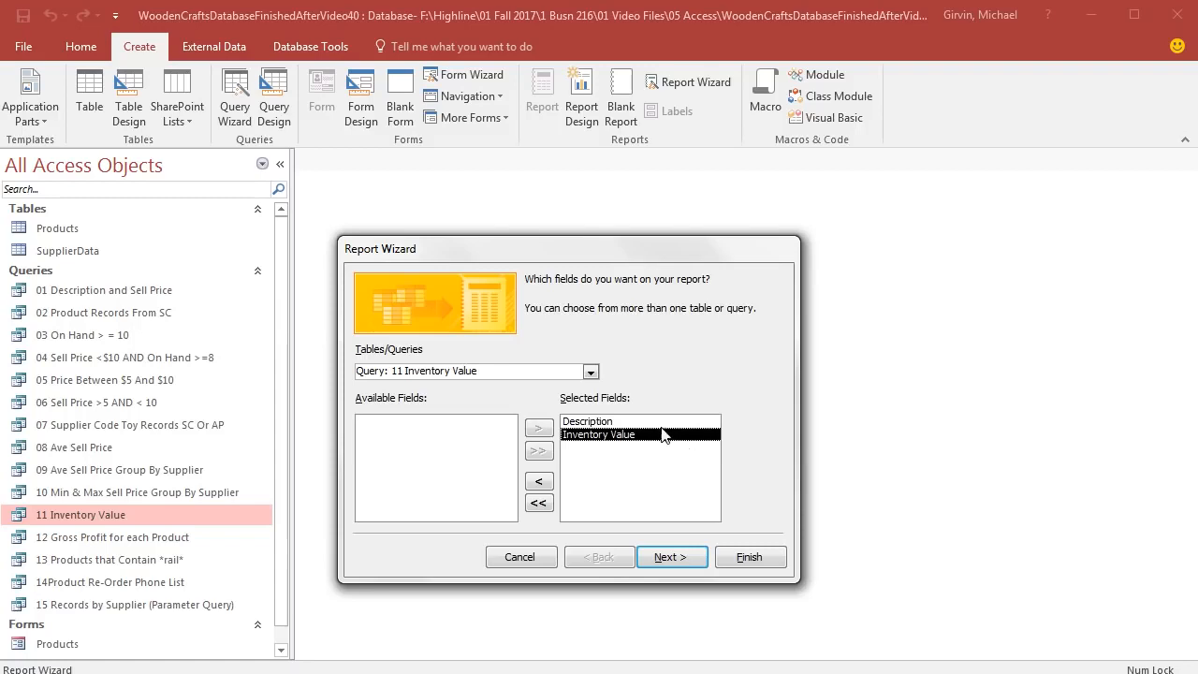
pyautogui.click(673, 558)
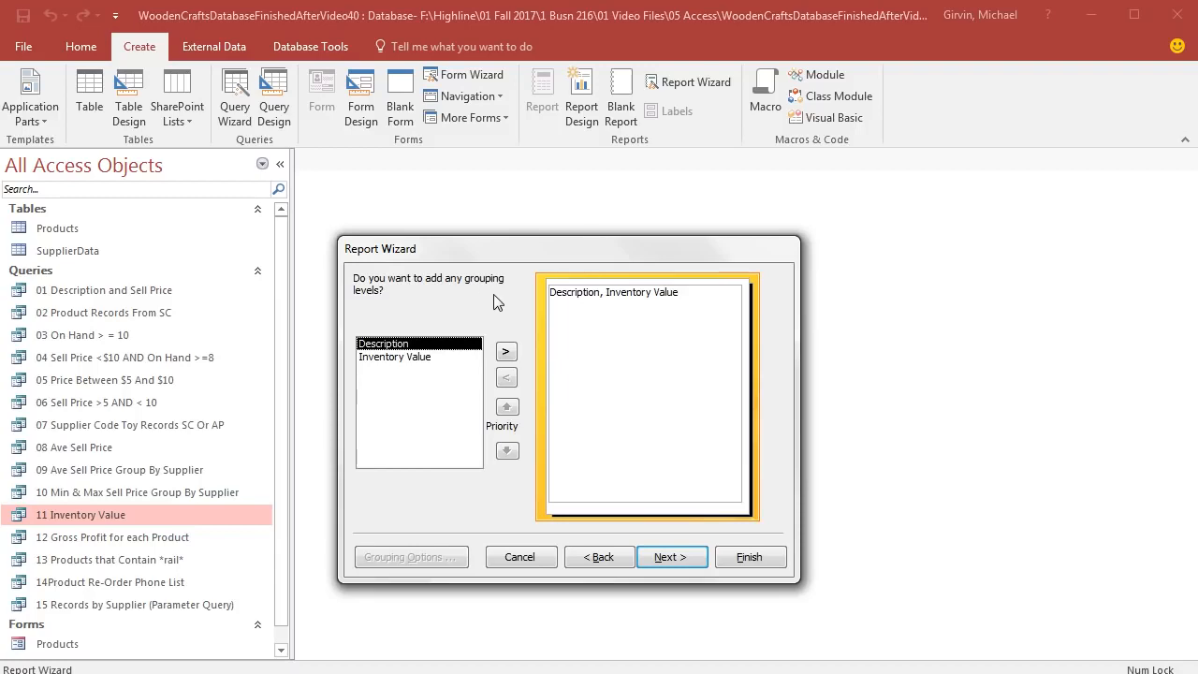
# - Skip grouping levels and sort the report's records by Inventory Value in ascending order
pyautogui.click(417, 359)
pyautogui.click(408, 345)
pyautogui.click(408, 361)
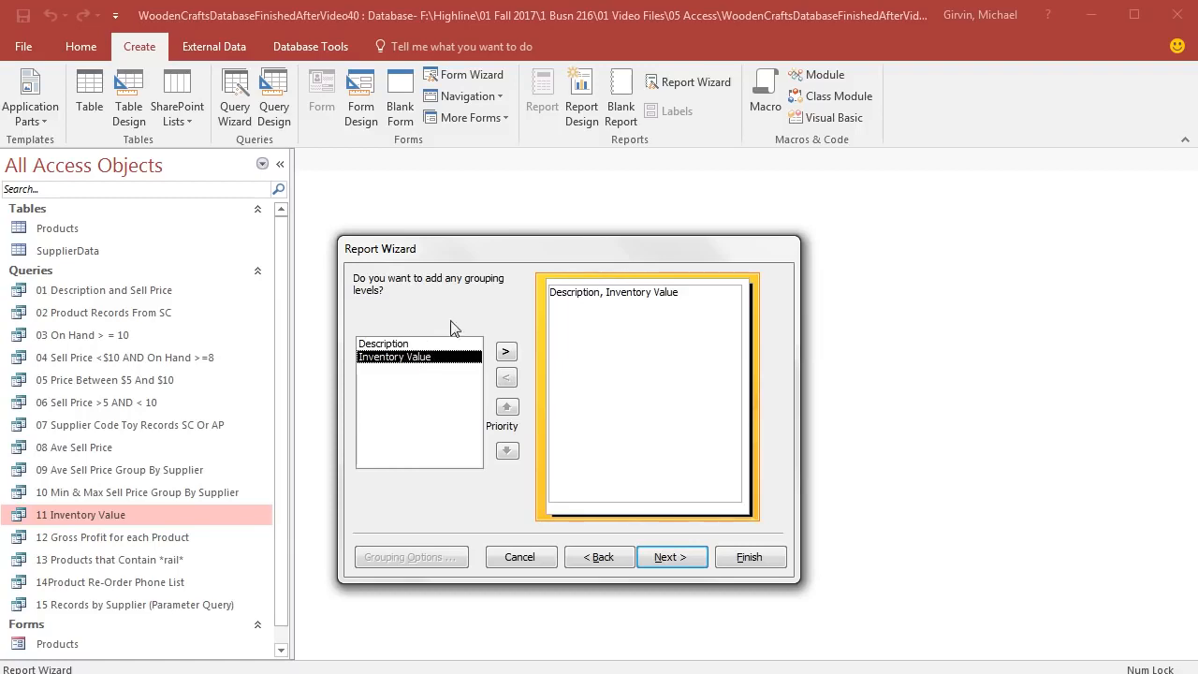
pyautogui.click(670, 557)
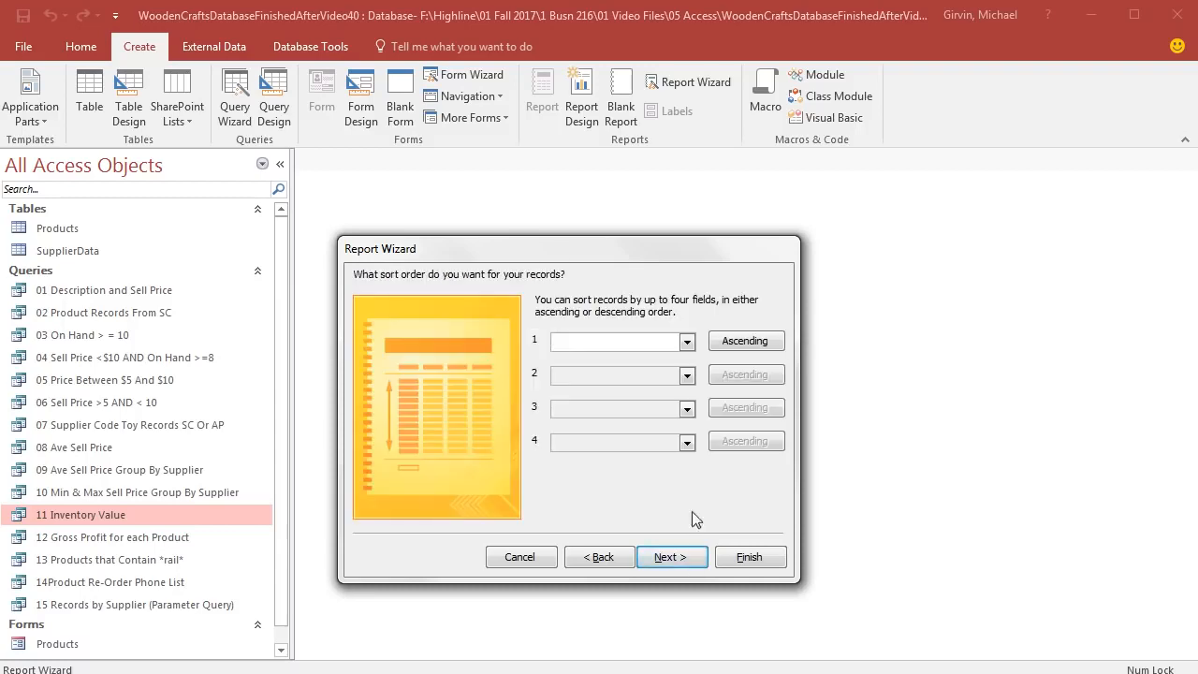
pyautogui.click(687, 342)
pyautogui.click(637, 386)
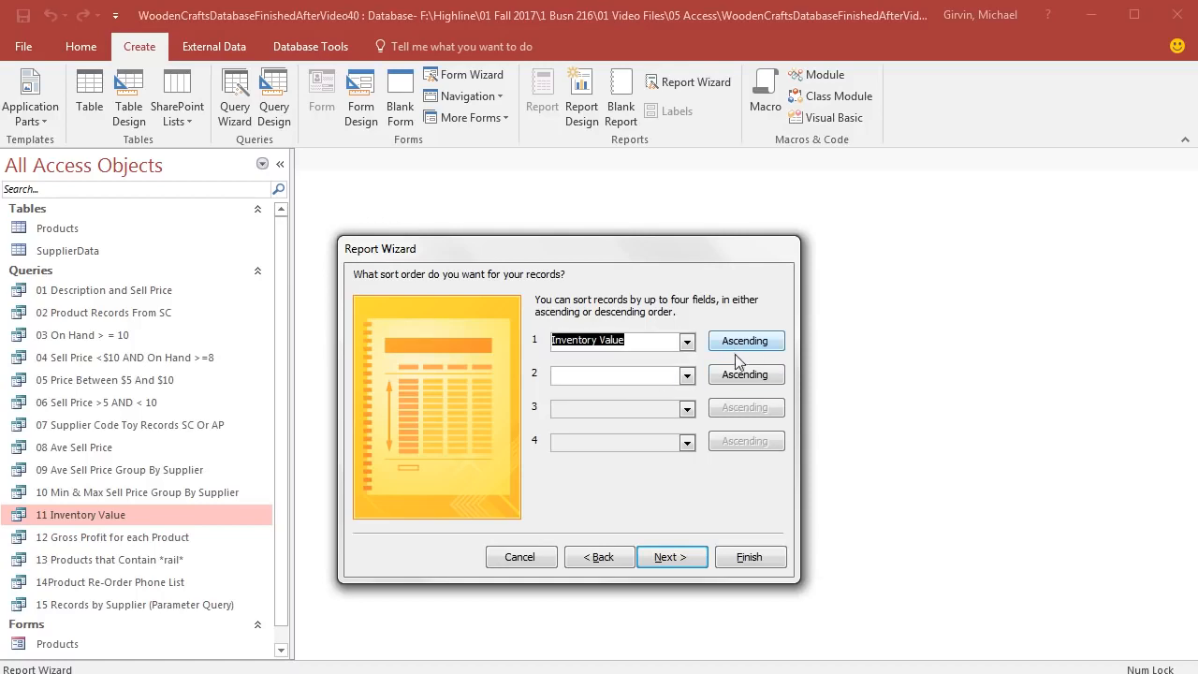
pyautogui.click(679, 559)
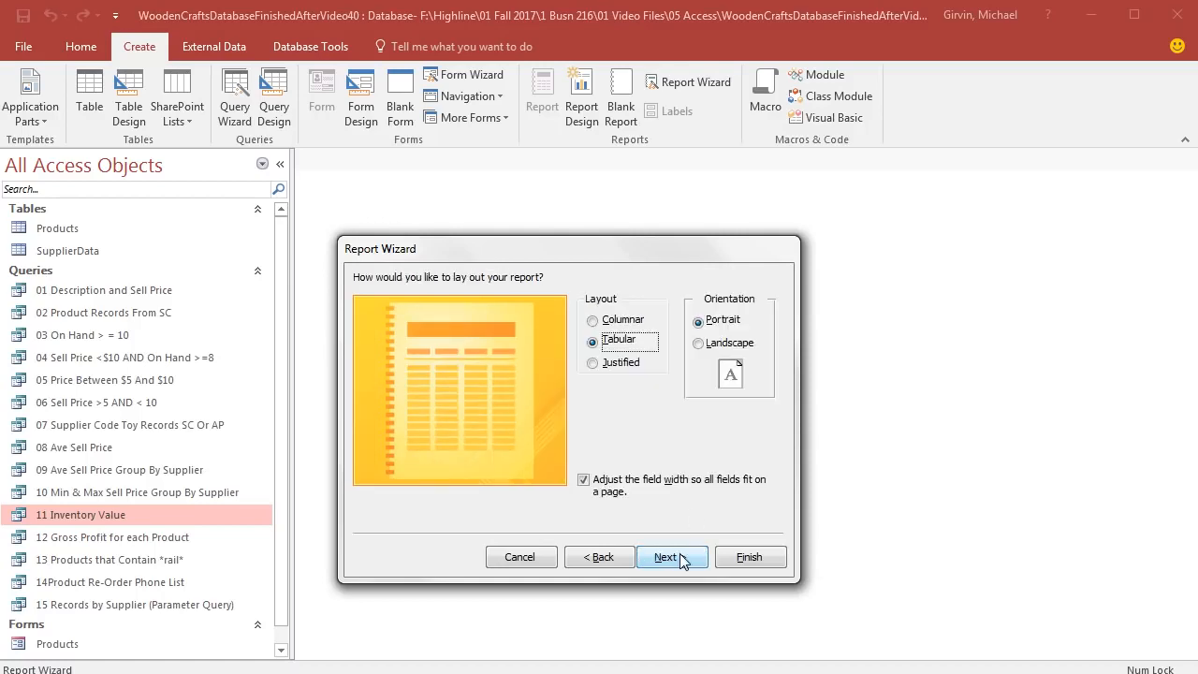
# - Choose the Tabular layout for the report and continue to the title settings
pyautogui.click(596, 322)
pyautogui.click(599, 342)
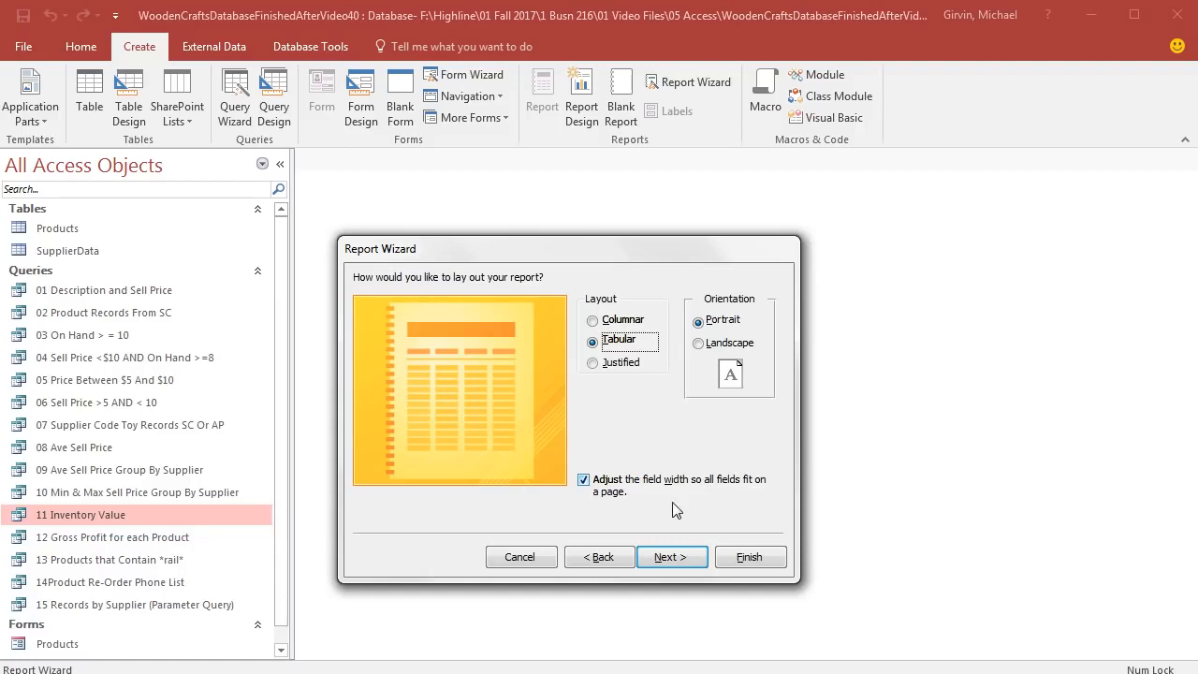
pyautogui.click(684, 560)
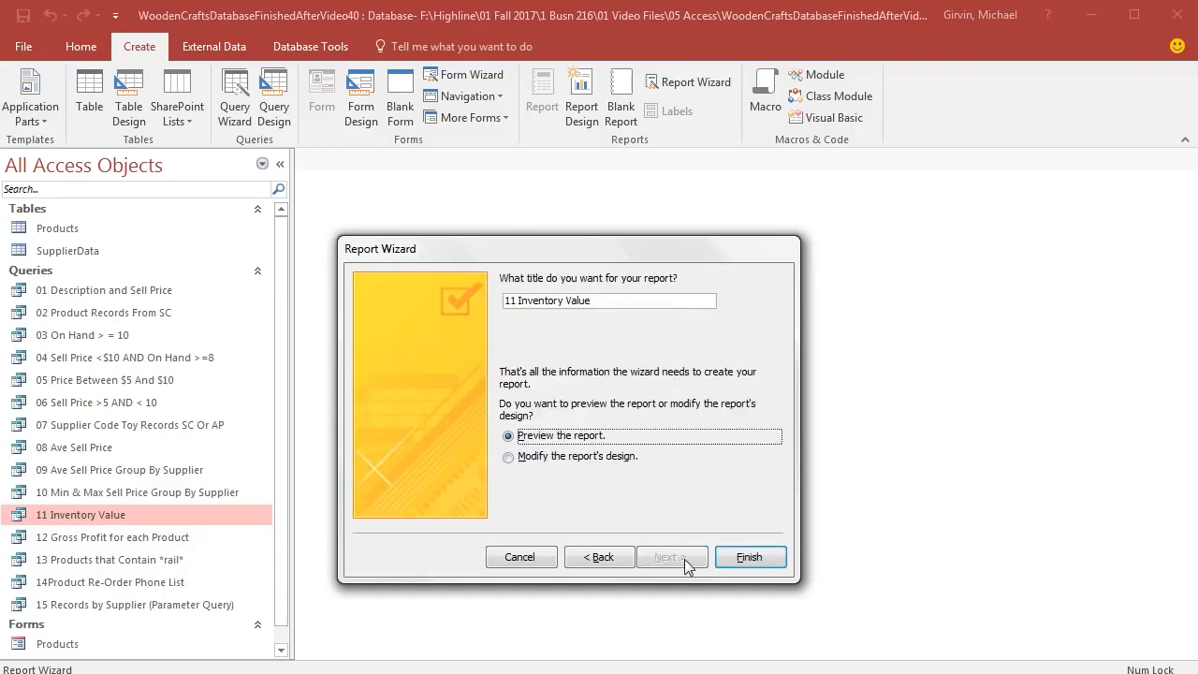
# - Title the report "Inventory Value" and finish the wizard with a preview of the report
pyautogui.click(520, 301)
pyautogui.press('BackSpace')
pyautogui.press('BackSpace')
pyautogui.press('BackSpace')
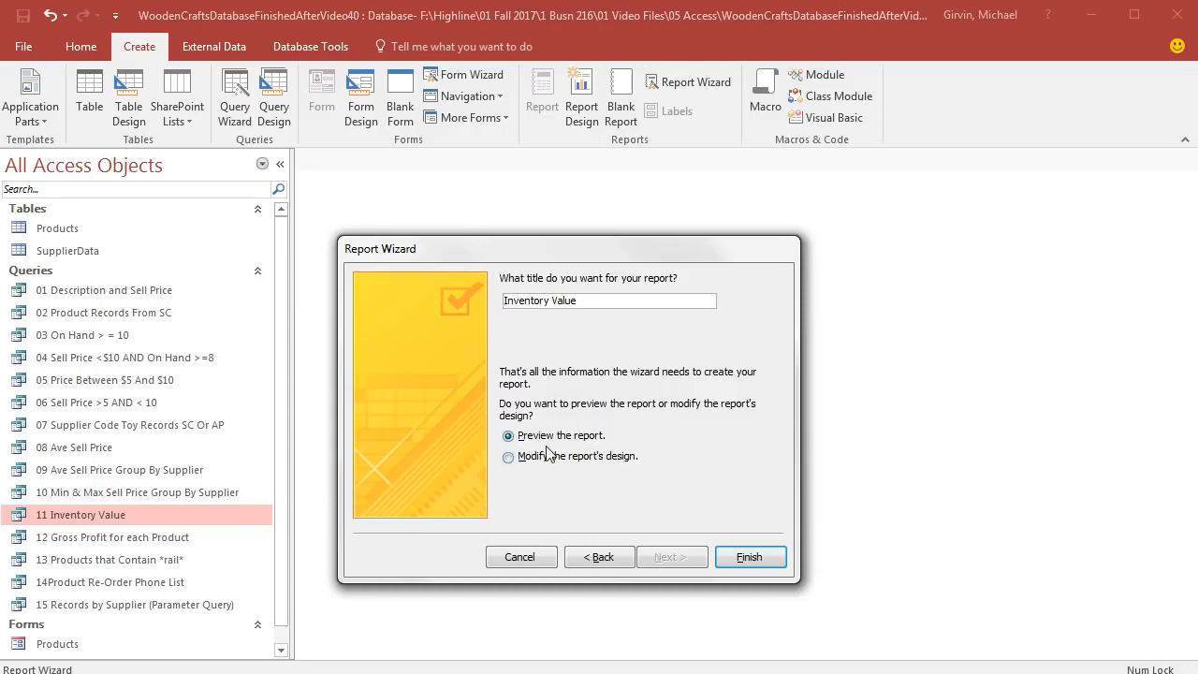
pyautogui.click(750, 557)
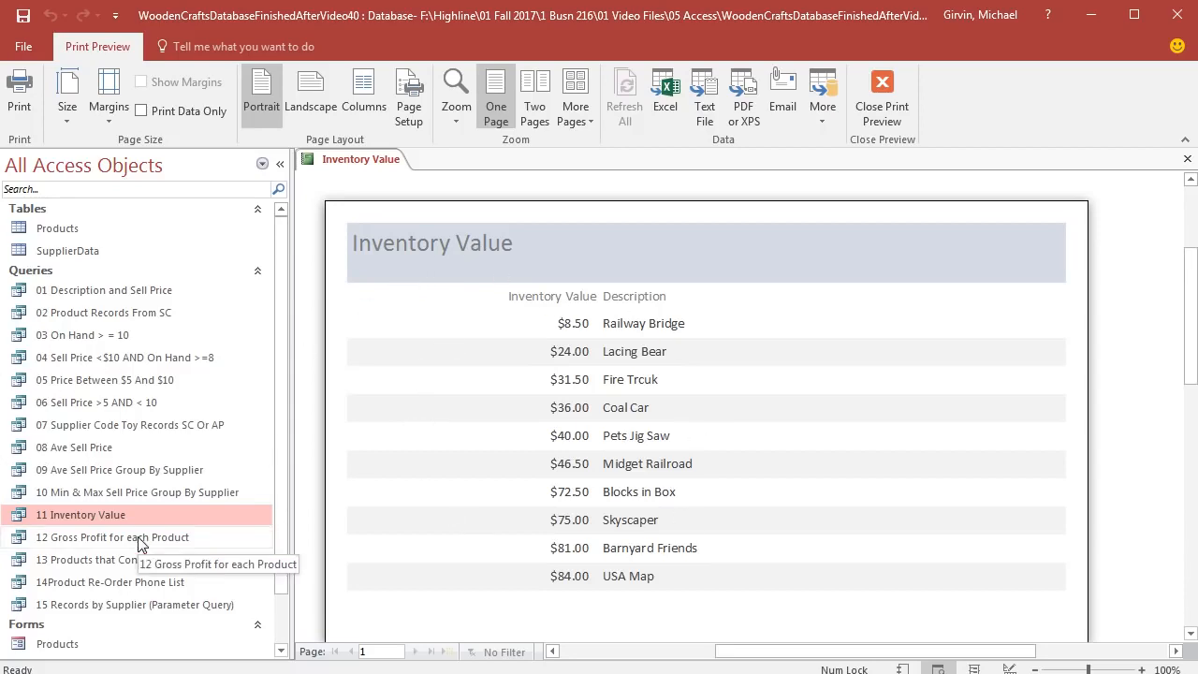
# - Close the print preview and switch the report to Layout View
pyautogui.click(884, 110)
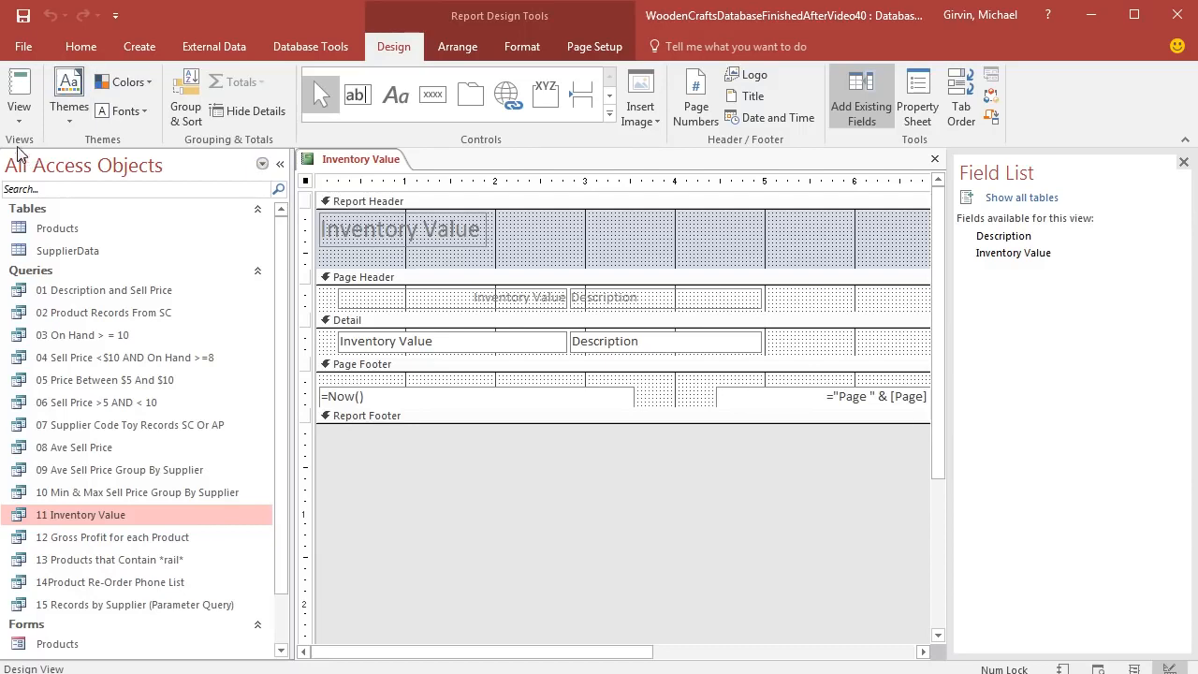
pyautogui.click(19, 118)
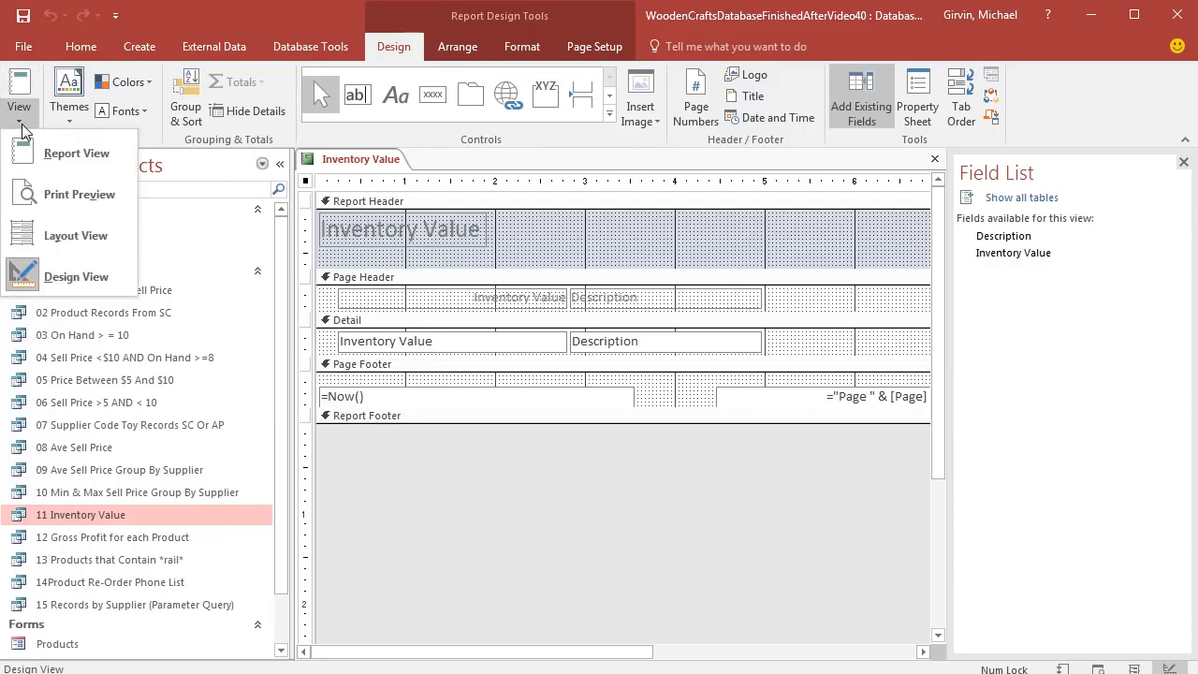
pyautogui.click(84, 238)
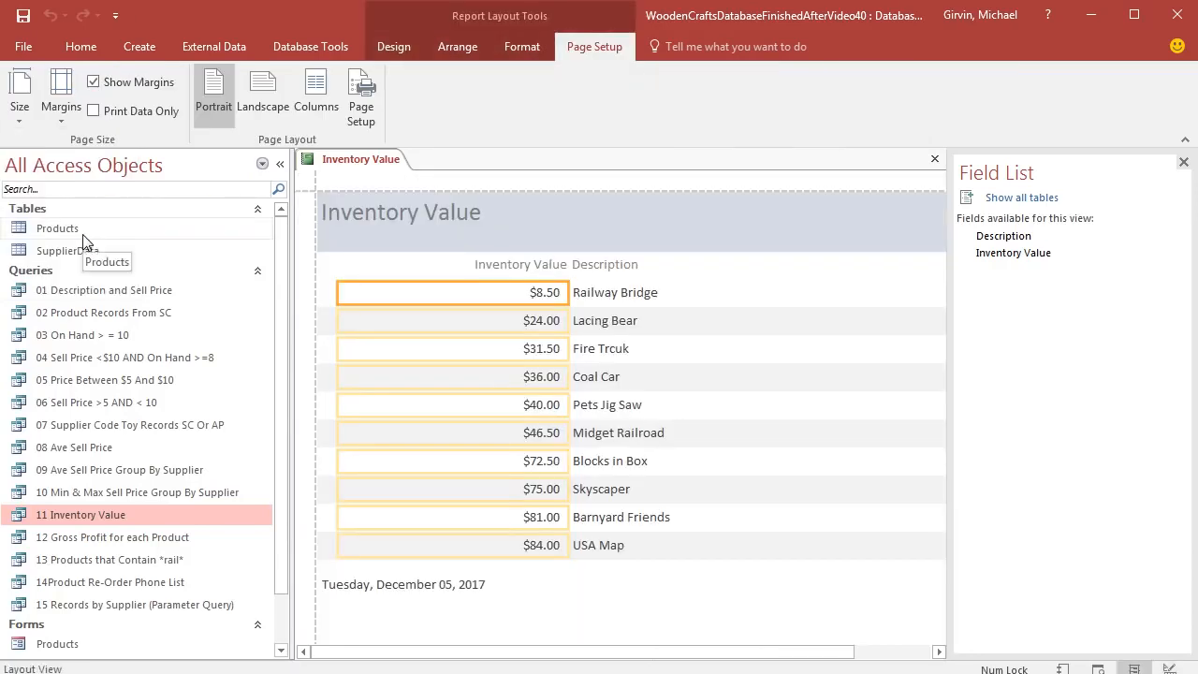
# - Narrow the report's Inventory Value column, heading and values together, by moving in its right edge
pyautogui.click(533, 266)
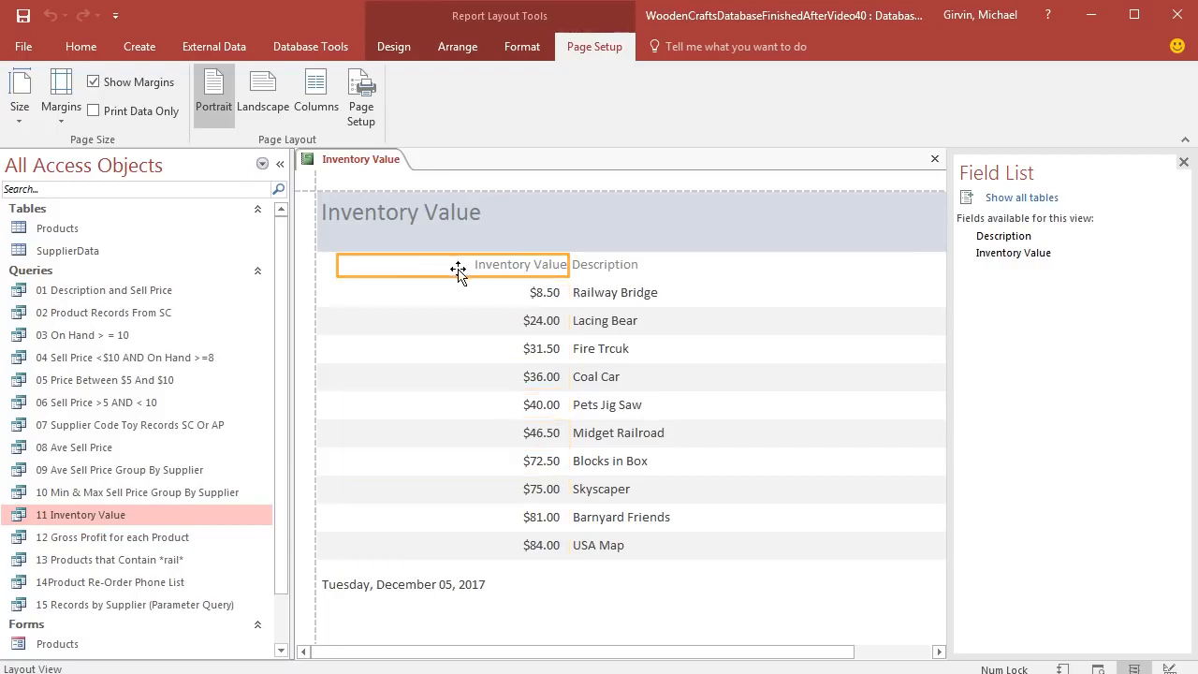
pyautogui.press('ctrl')
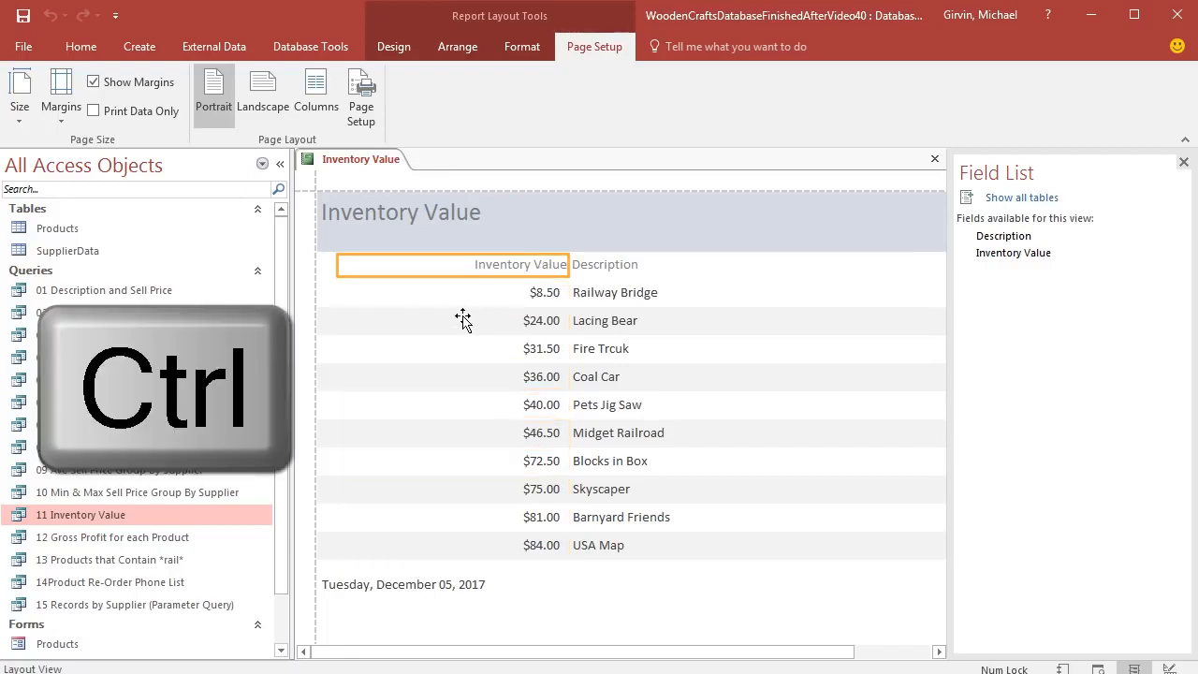
pyautogui.keyDown('ctrl'); pyautogui.click(455, 296); pyautogui.keyUp('ctrl')
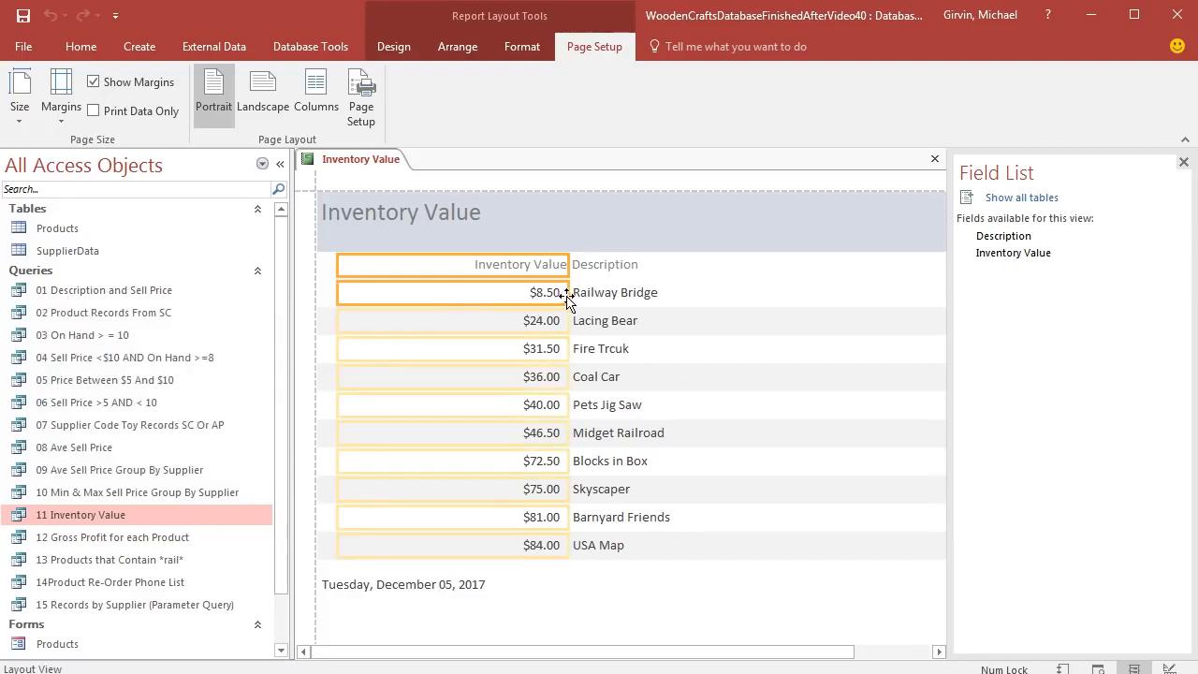
pyautogui.moveTo(567, 293); pyautogui.dragTo(484, 294)
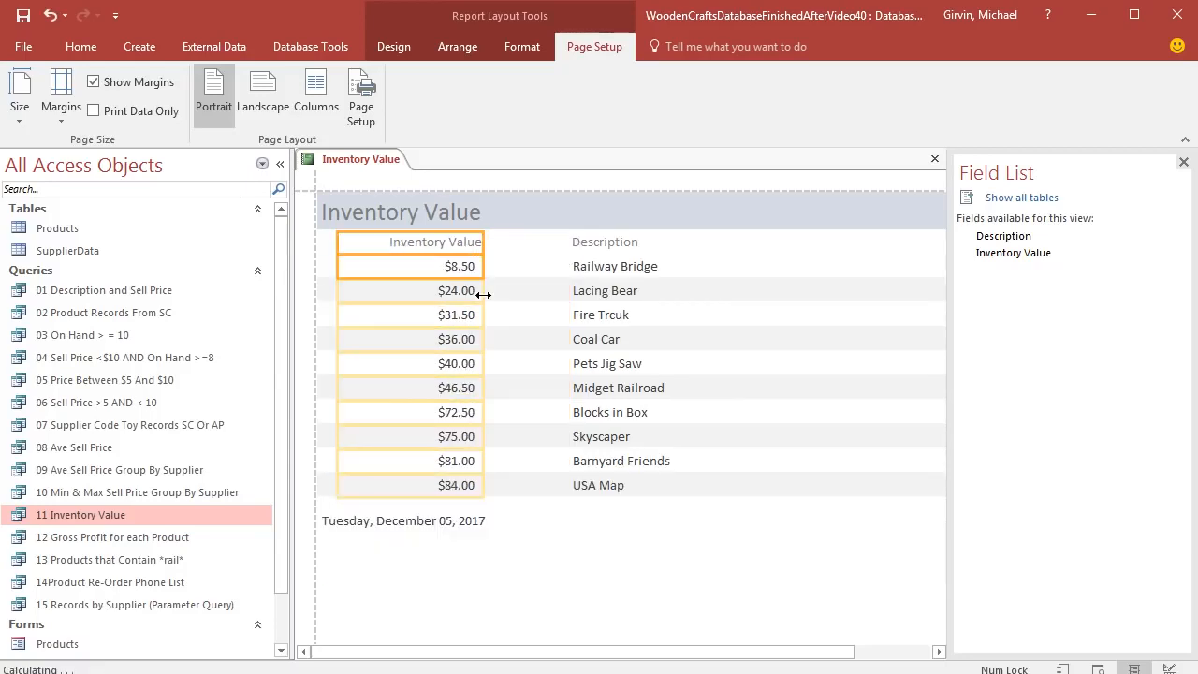
# - Extend the Description column, heading and values together, leftward to bring it closer to the Inventory Value column
pyautogui.click(599, 239)
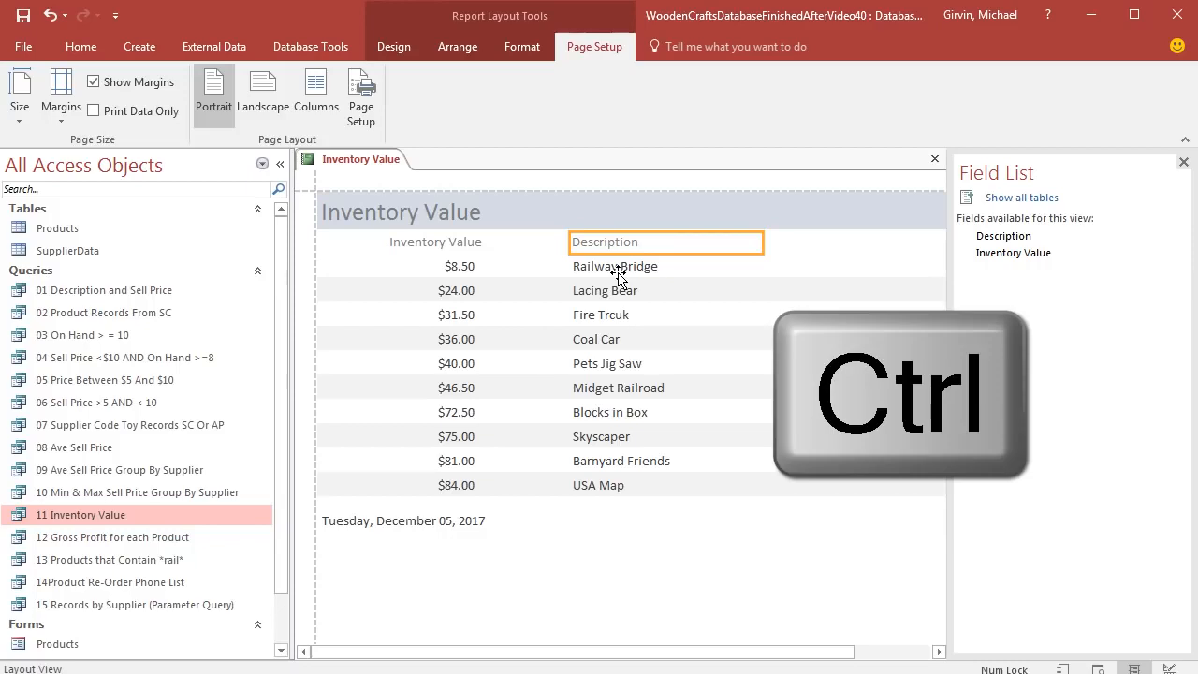
pyautogui.keyDown('ctrl'); pyautogui.click(618, 272); pyautogui.keyUp('ctrl')
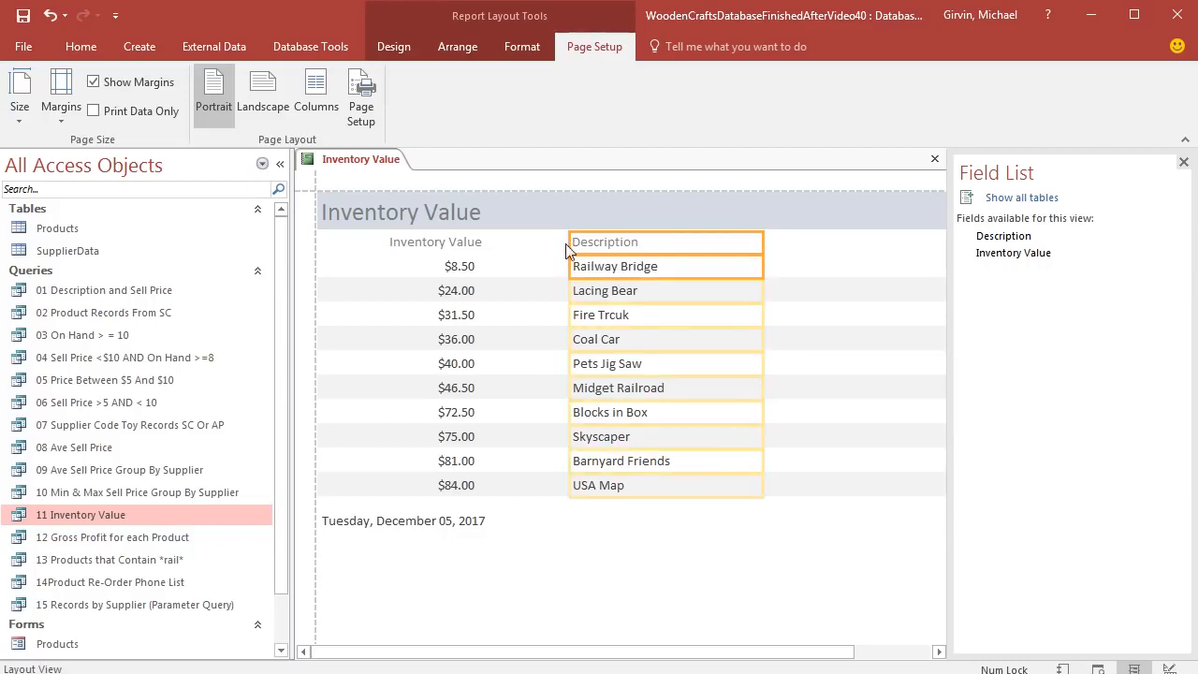
pyautogui.moveTo(570, 242); pyautogui.dragTo(528, 241)
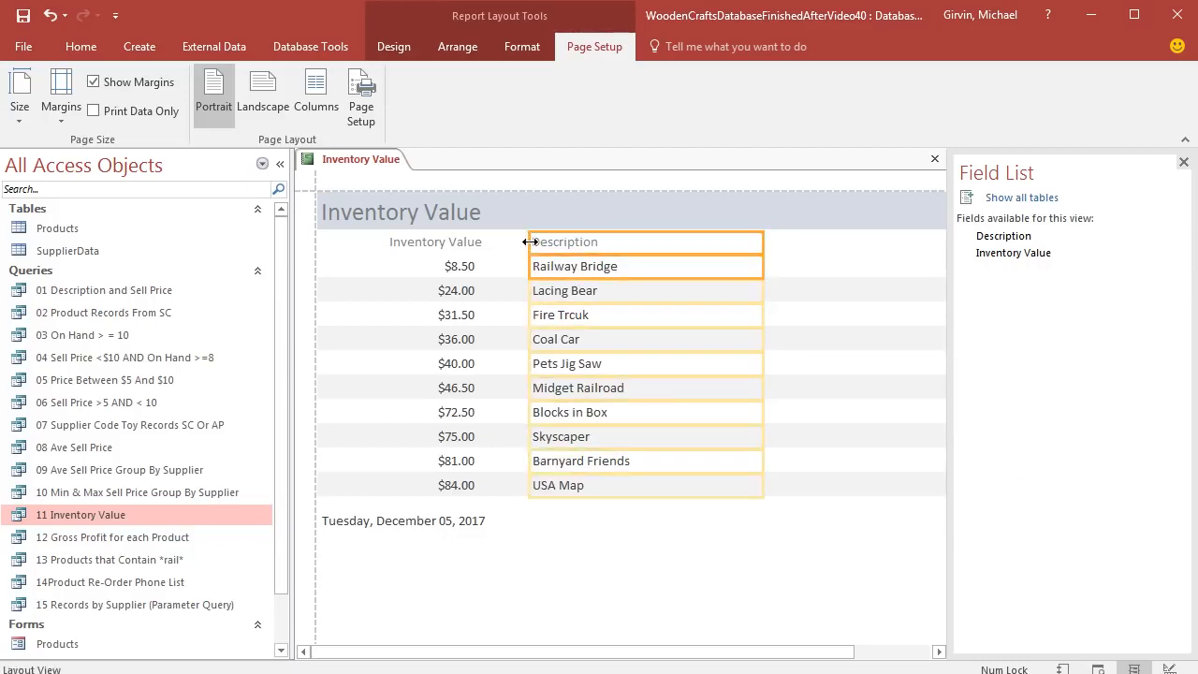
# - Center the dollar amounts in the Inventory Value column
pyautogui.click(442, 272)
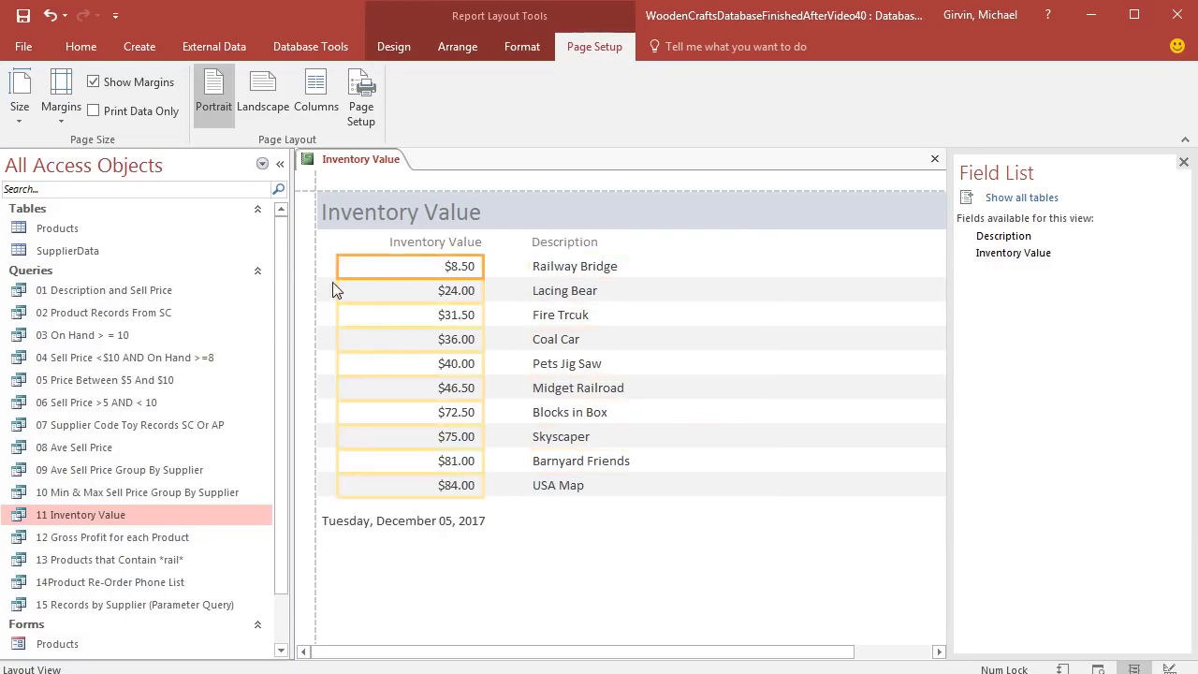
pyautogui.click(507, 49)
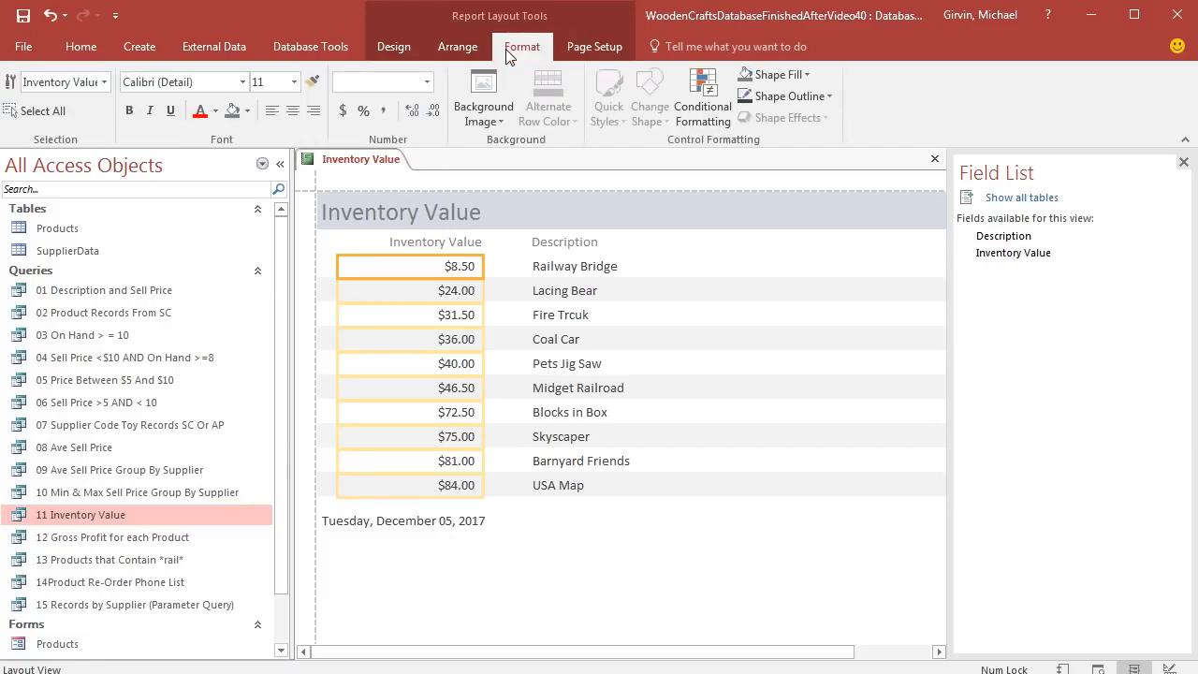
pyautogui.click(271, 112)
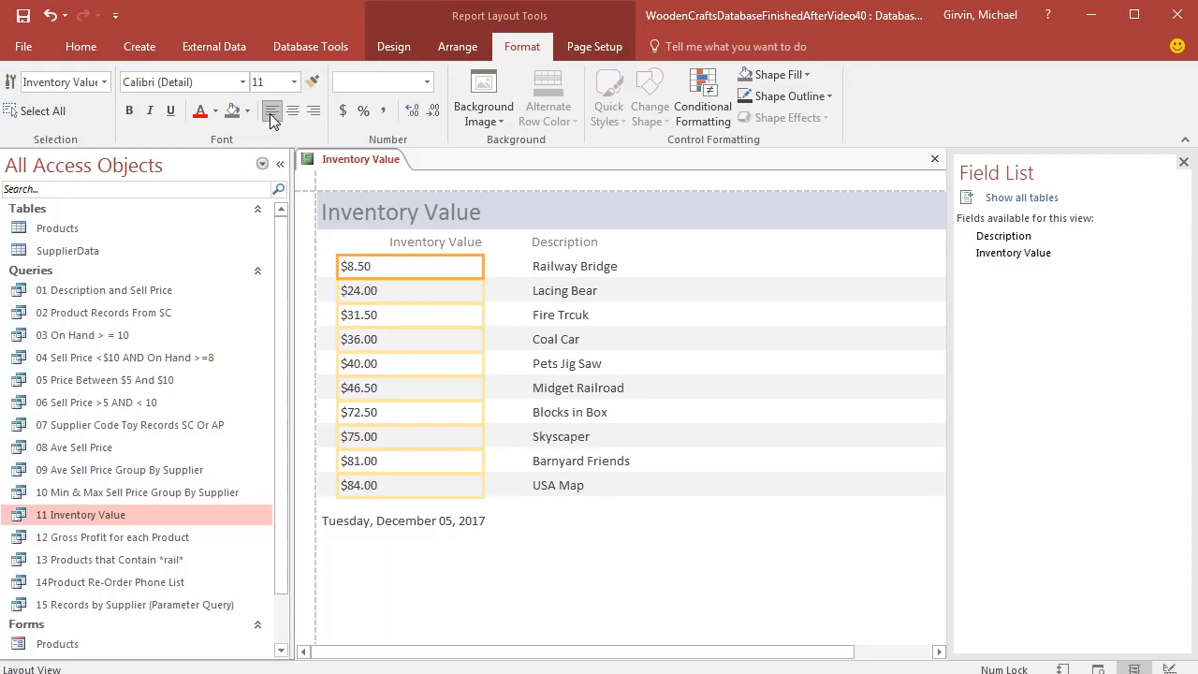
pyautogui.click(291, 112)
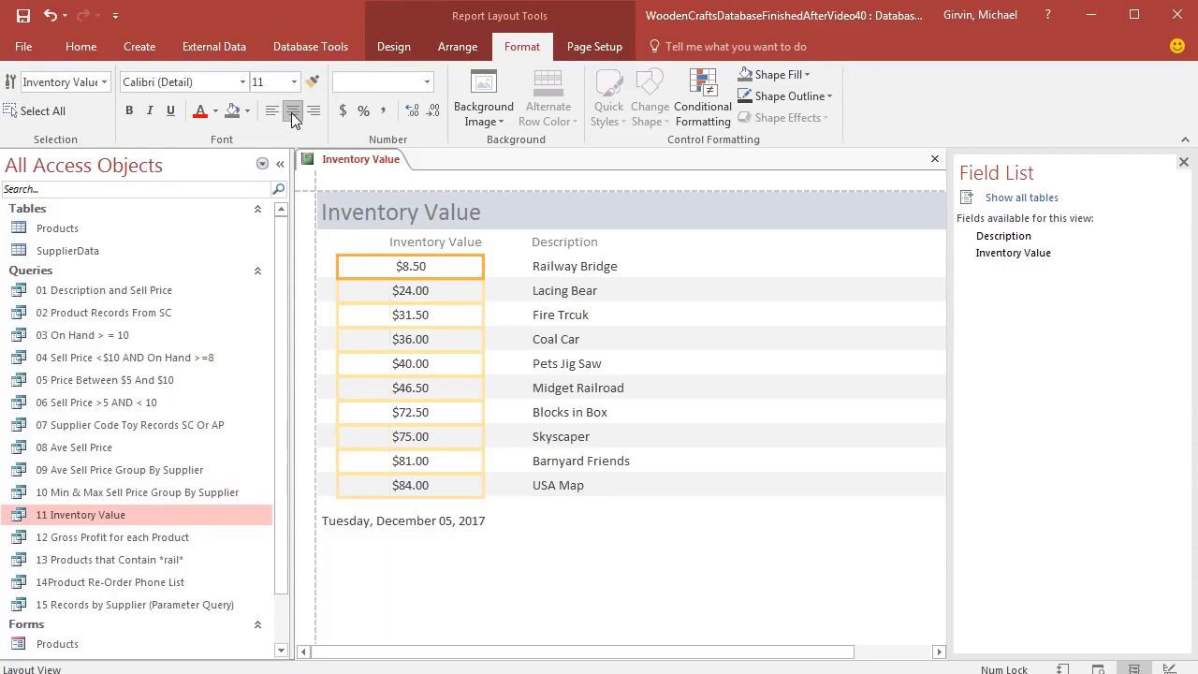
# - Make the Inventory Value and Description column headings bold with font size 14
pyautogui.click(402, 244)
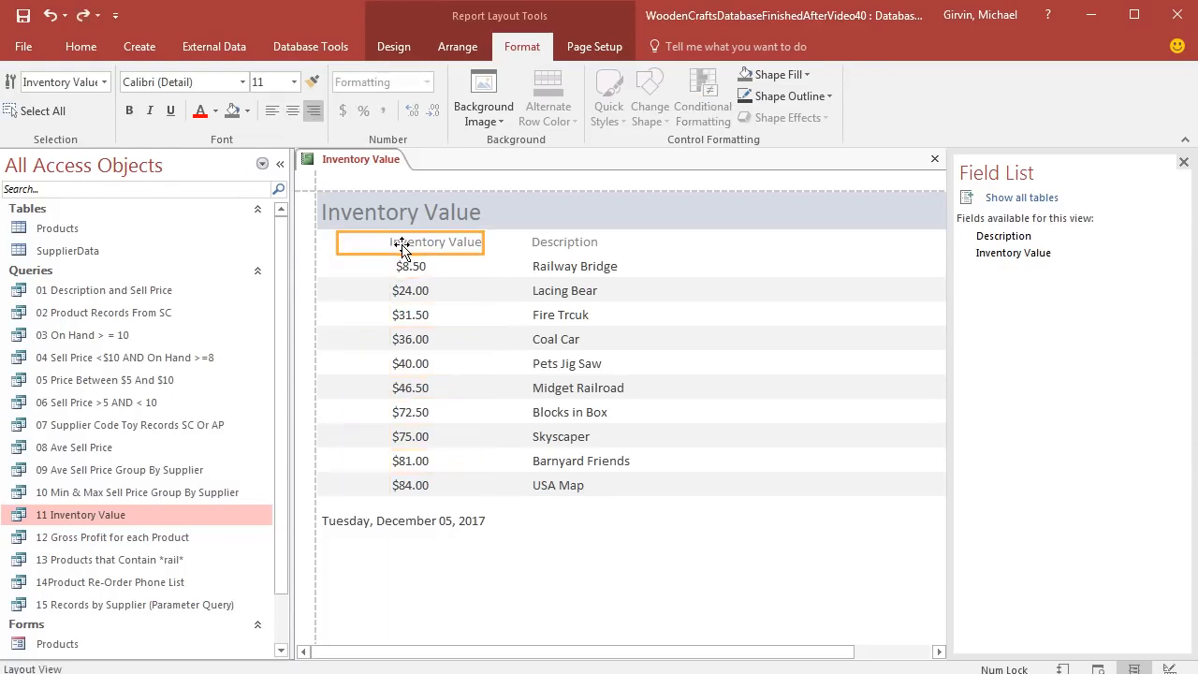
pyautogui.keyDown('ctrl'); pyautogui.click(576, 245); pyautogui.keyUp('ctrl')
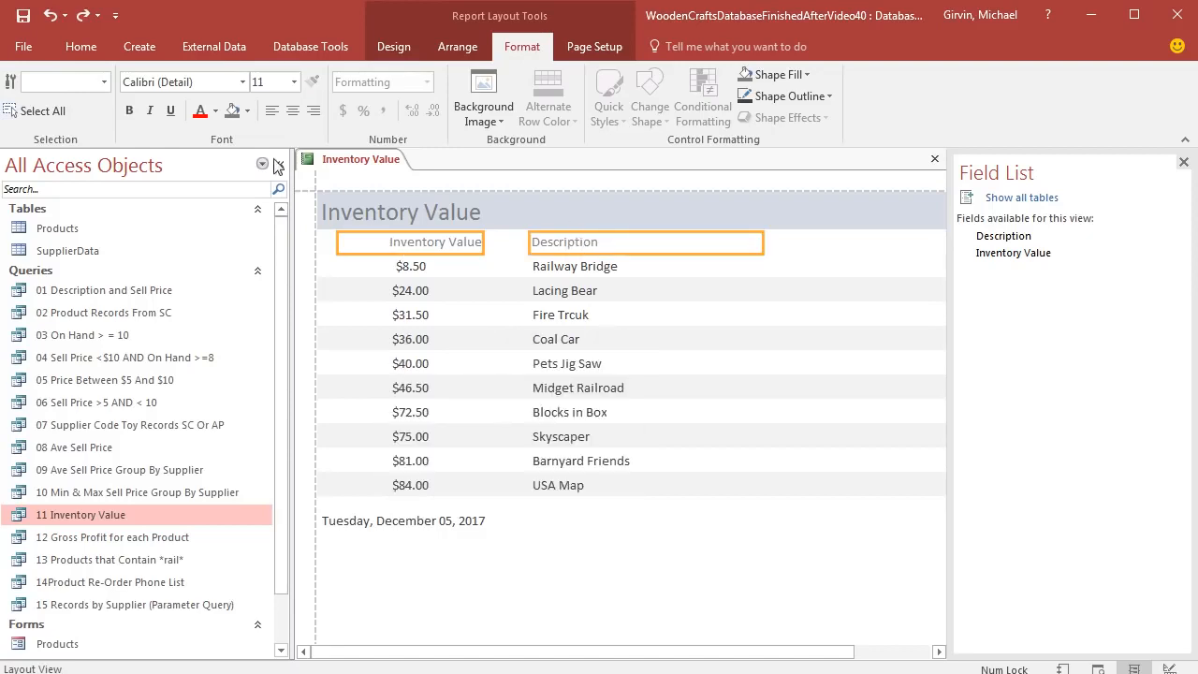
pyautogui.click(131, 111)
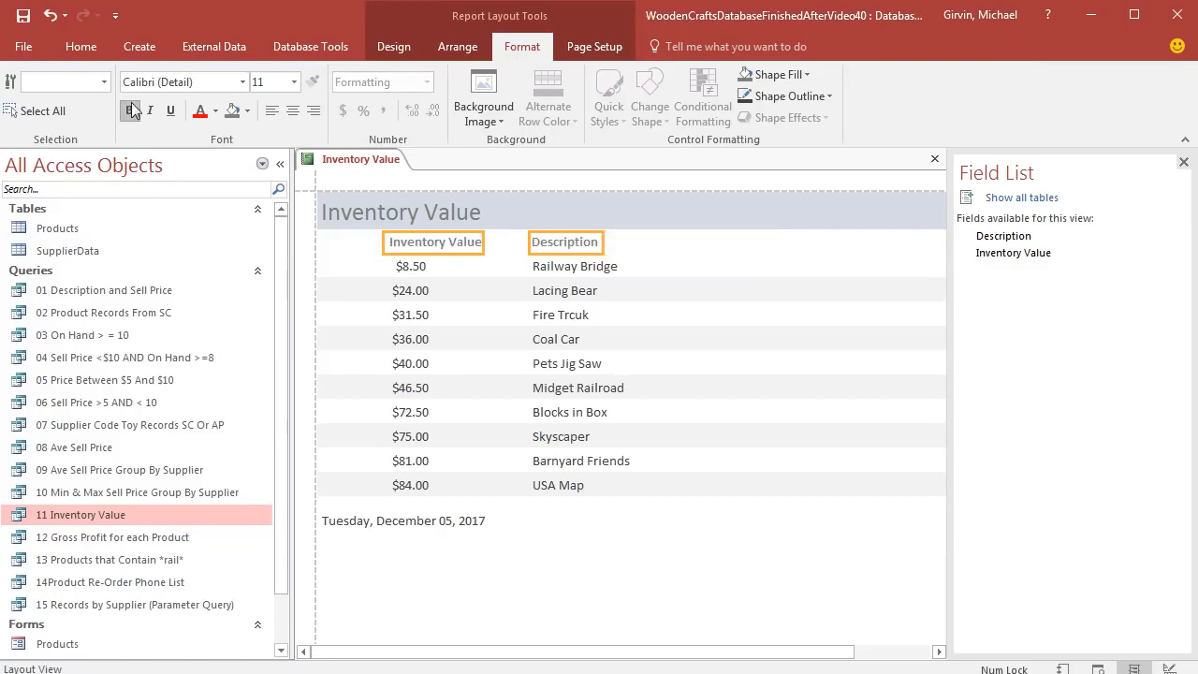
pyautogui.click(292, 82)
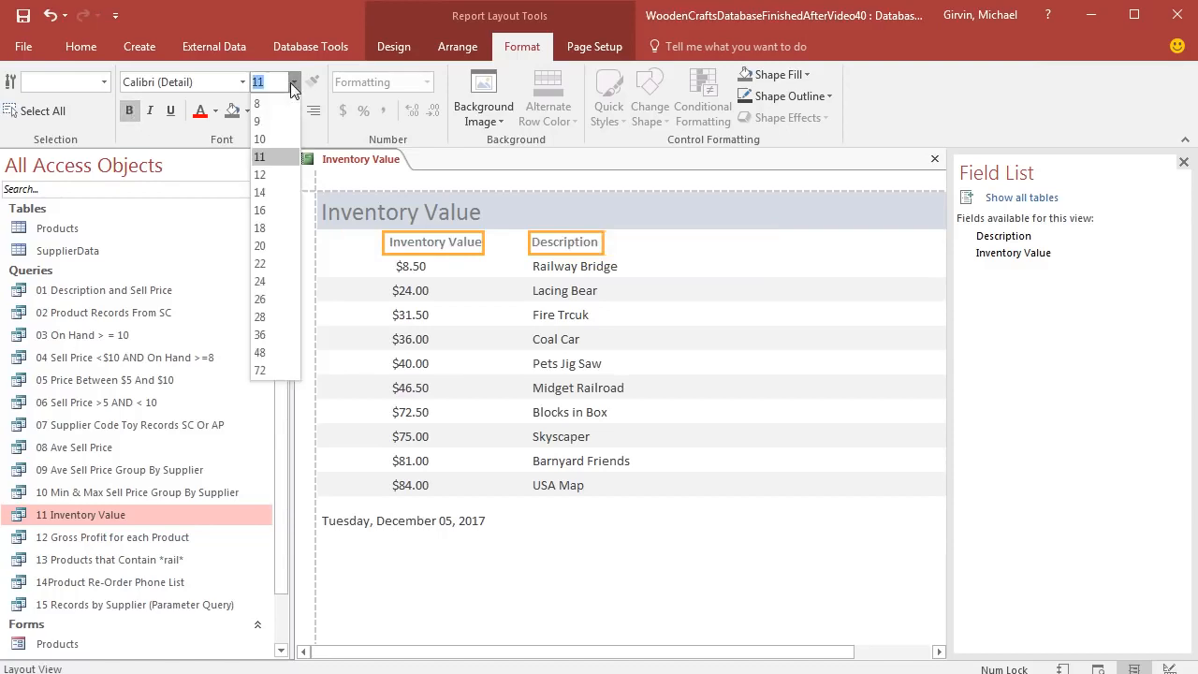
pyautogui.click(268, 192)
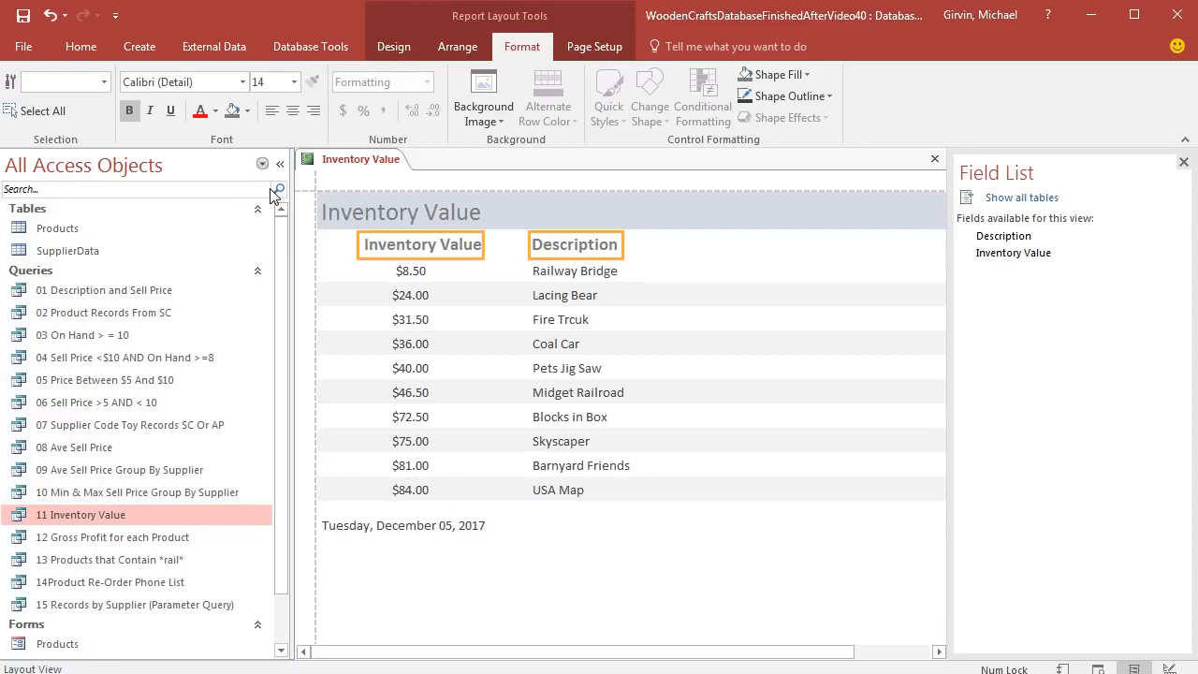
# - Check the formatted Inventory Value report in Print Preview, save its changes and close it
pyautogui.click(393, 47)
pyautogui.click(19, 111)
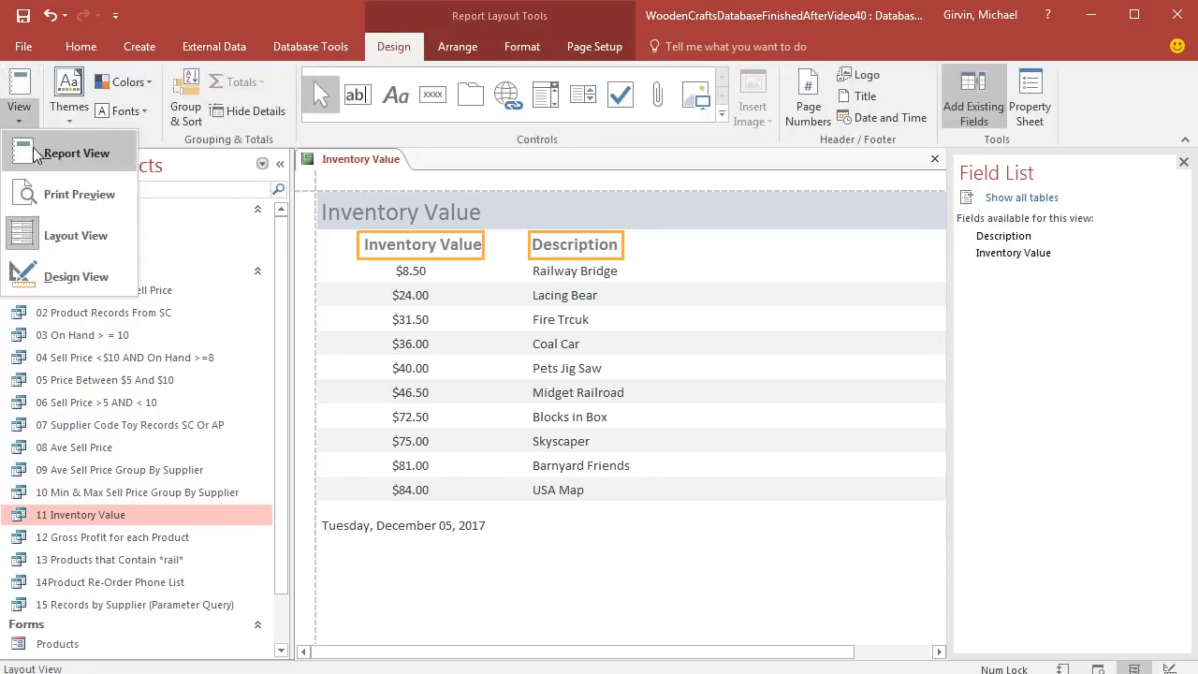
pyautogui.click(75, 198)
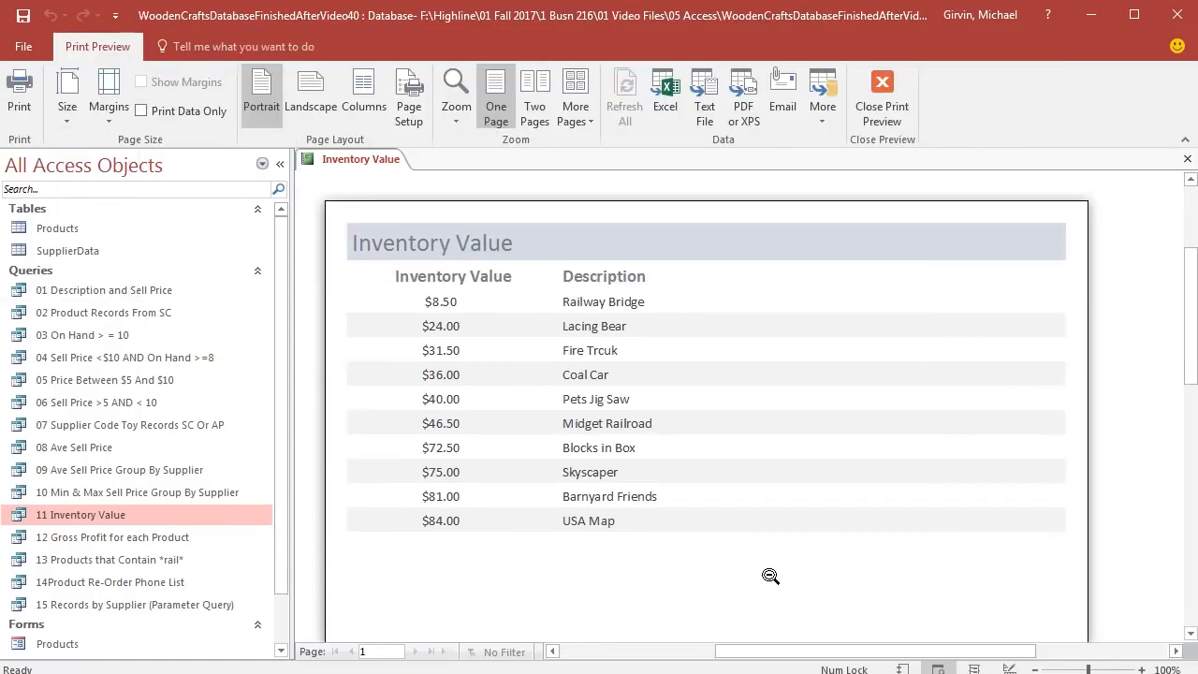
pyautogui.hotkey('ctrl', 's')
pyautogui.click(1189, 161)
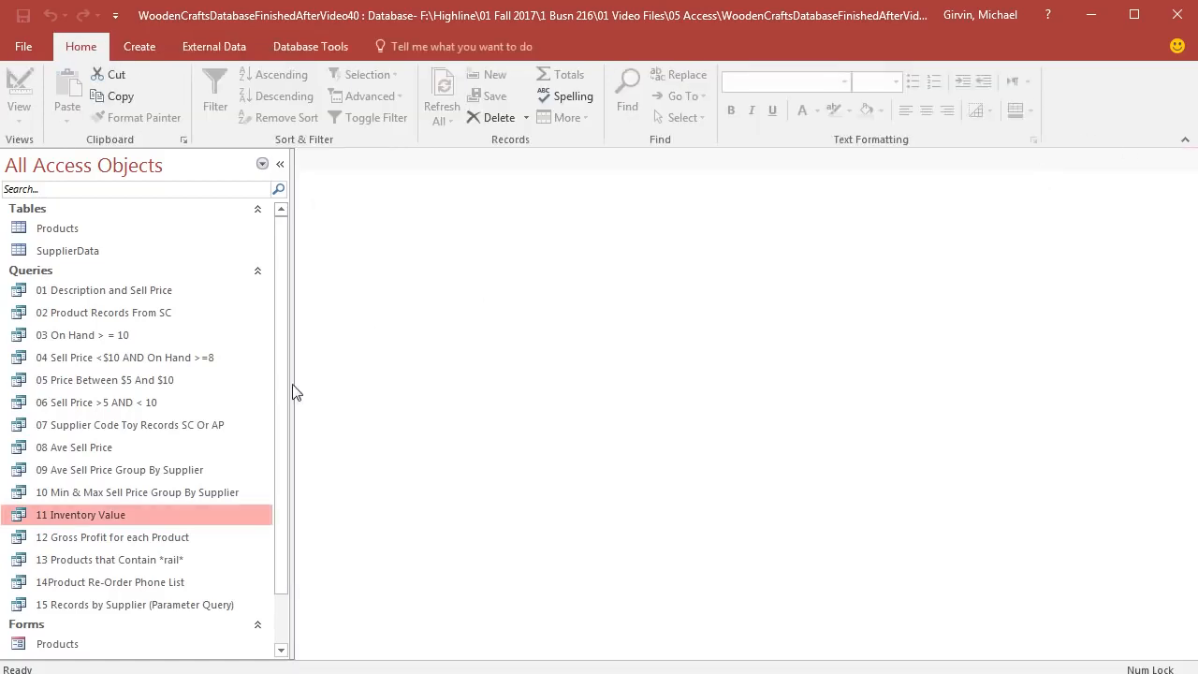
# - Reopen the saved Inventory Value report to examine its listing, and close it again
pyautogui.scroll(-2, 278, 534)
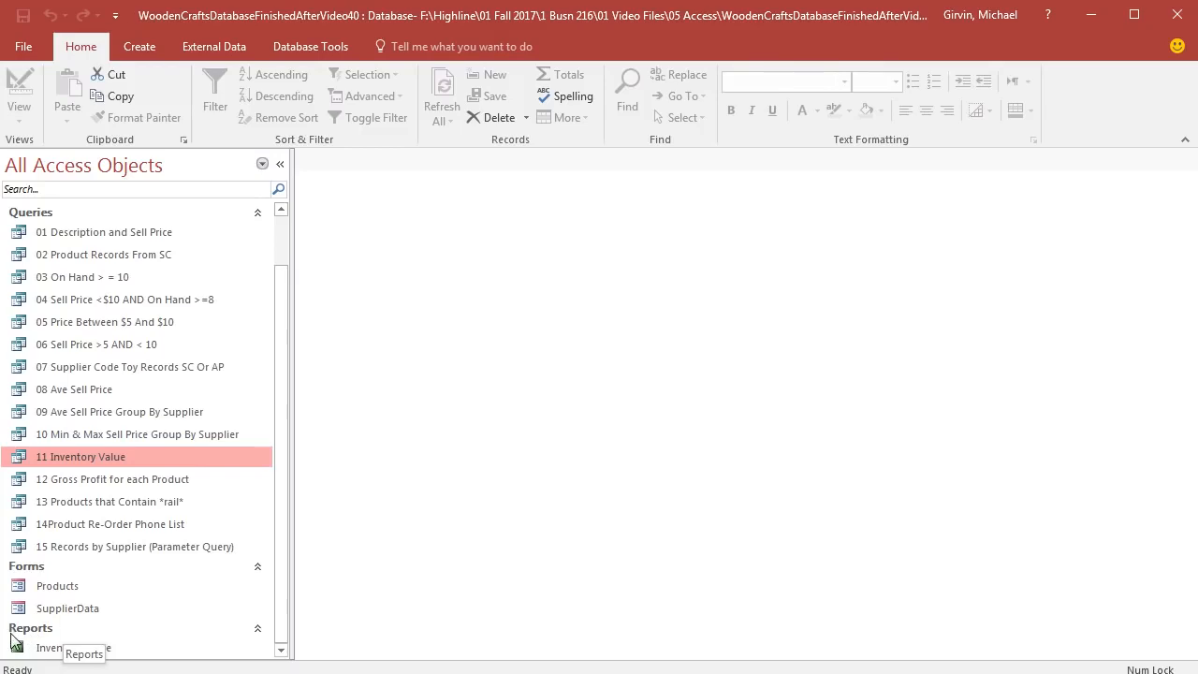
pyautogui.doubleClick(41, 656)
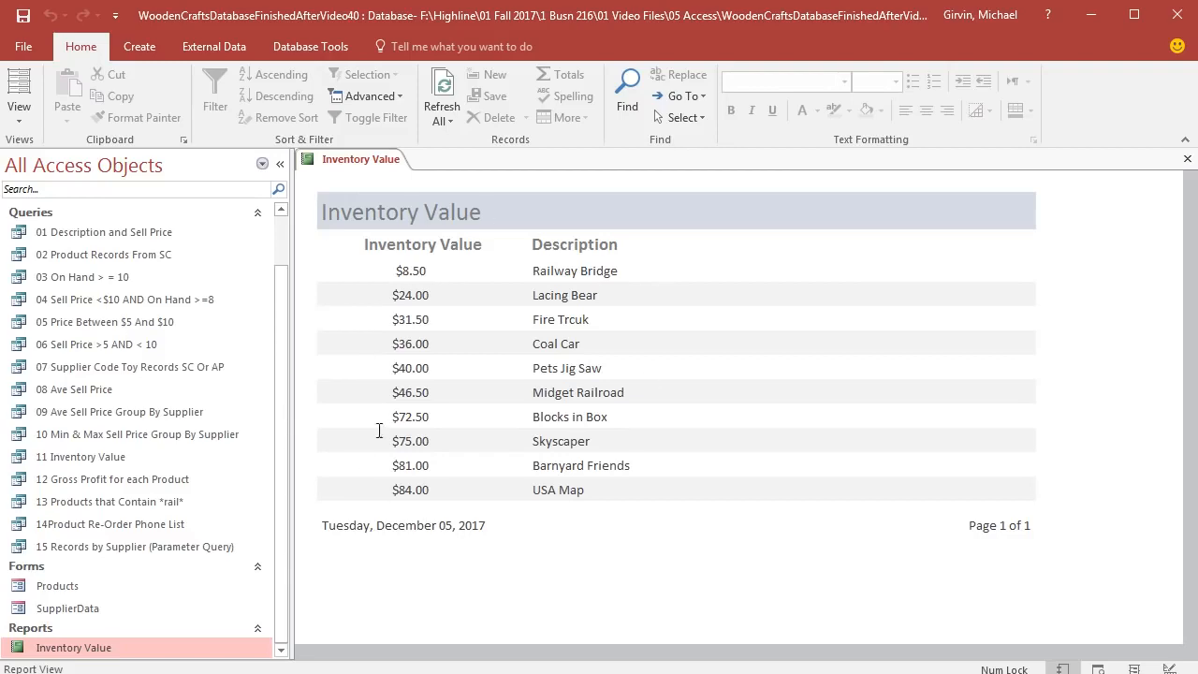
pyautogui.click(1188, 162)
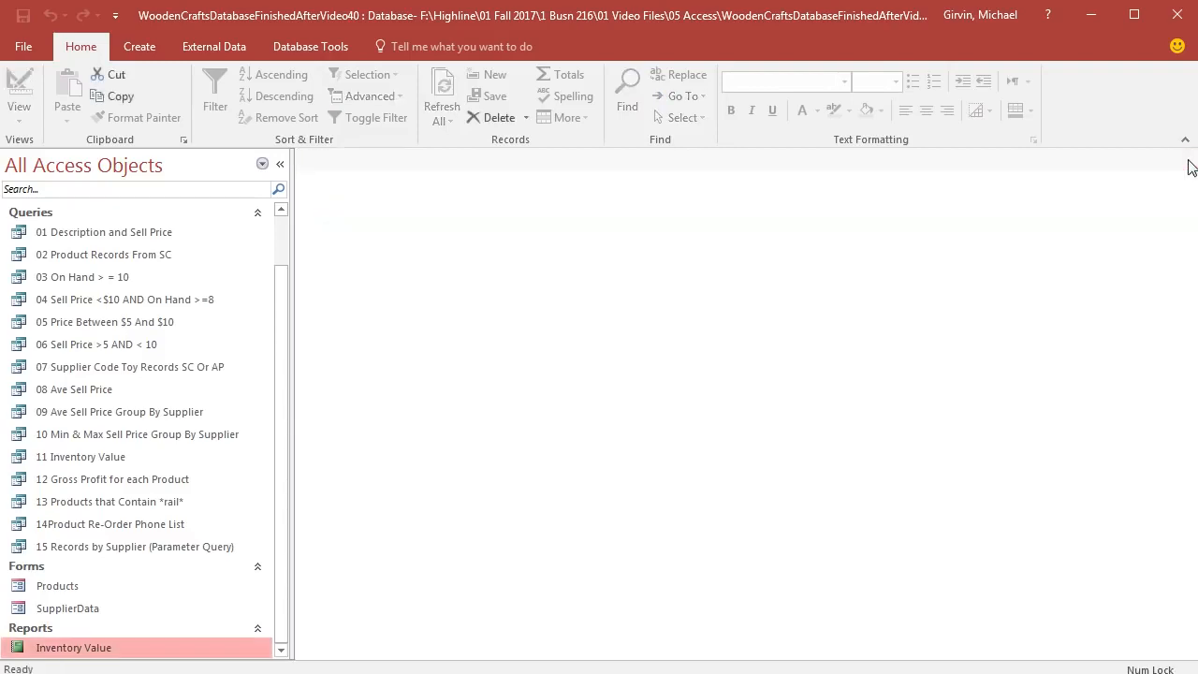
# - Open the Products form and find Railway in the Description field, matching any part of the field
pyautogui.doubleClick(57, 587)
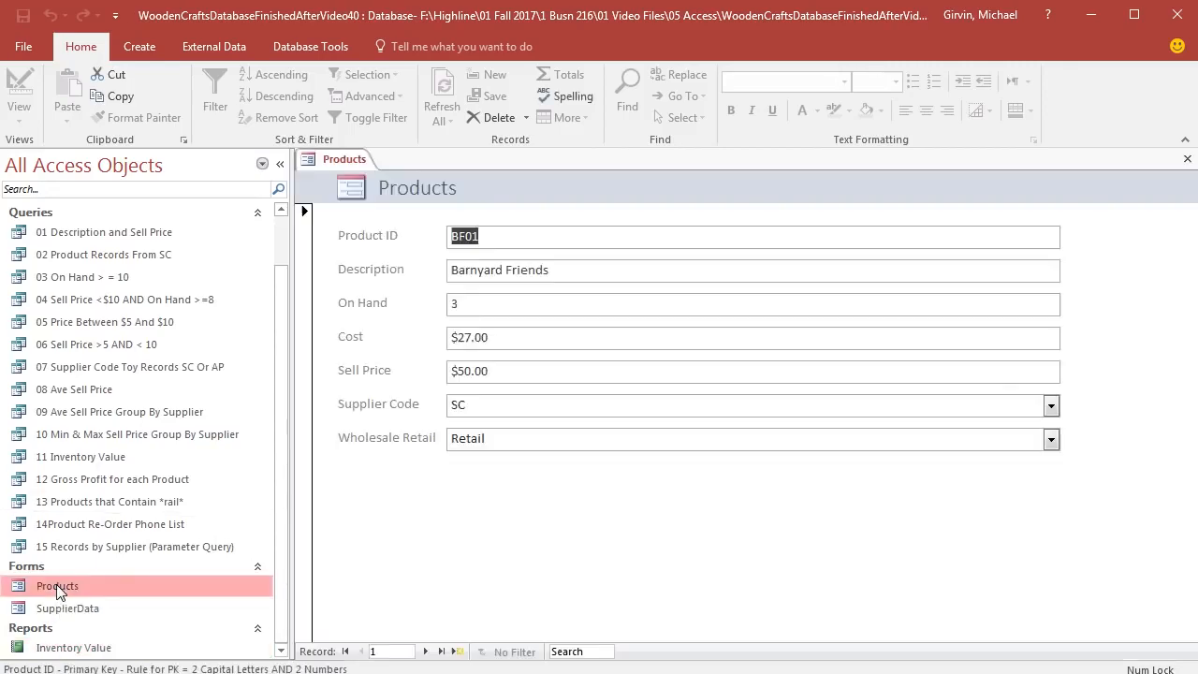
pyautogui.click(608, 273)
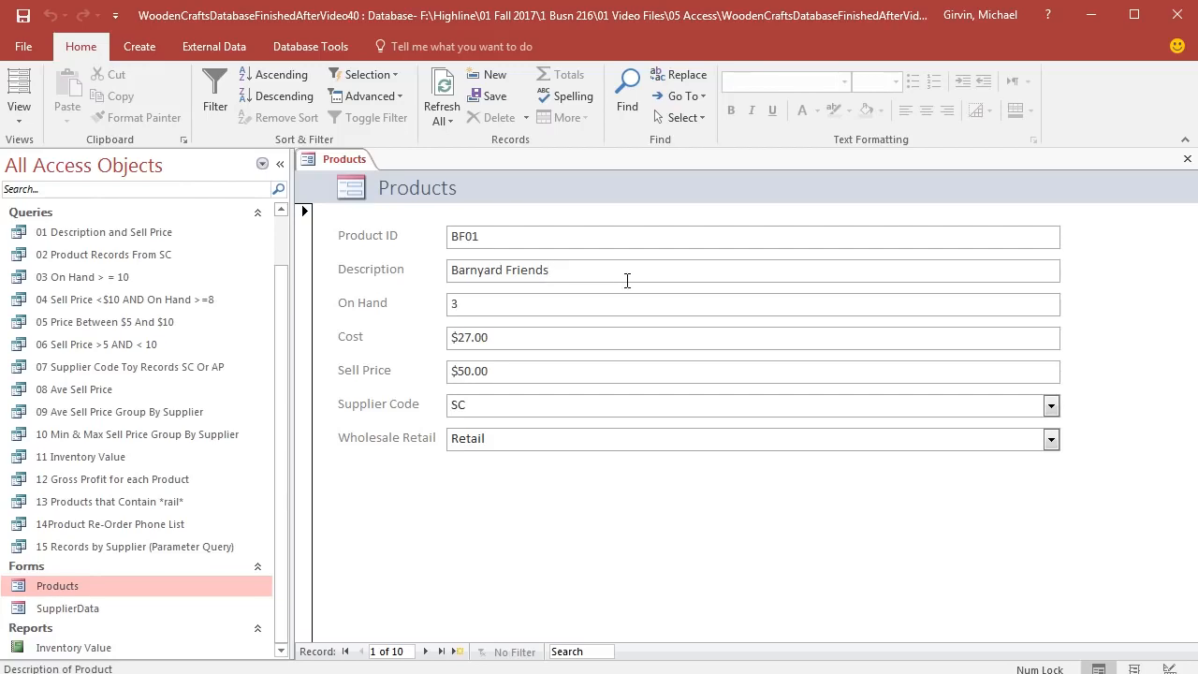
pyautogui.hotkey('ctrl', 'f')
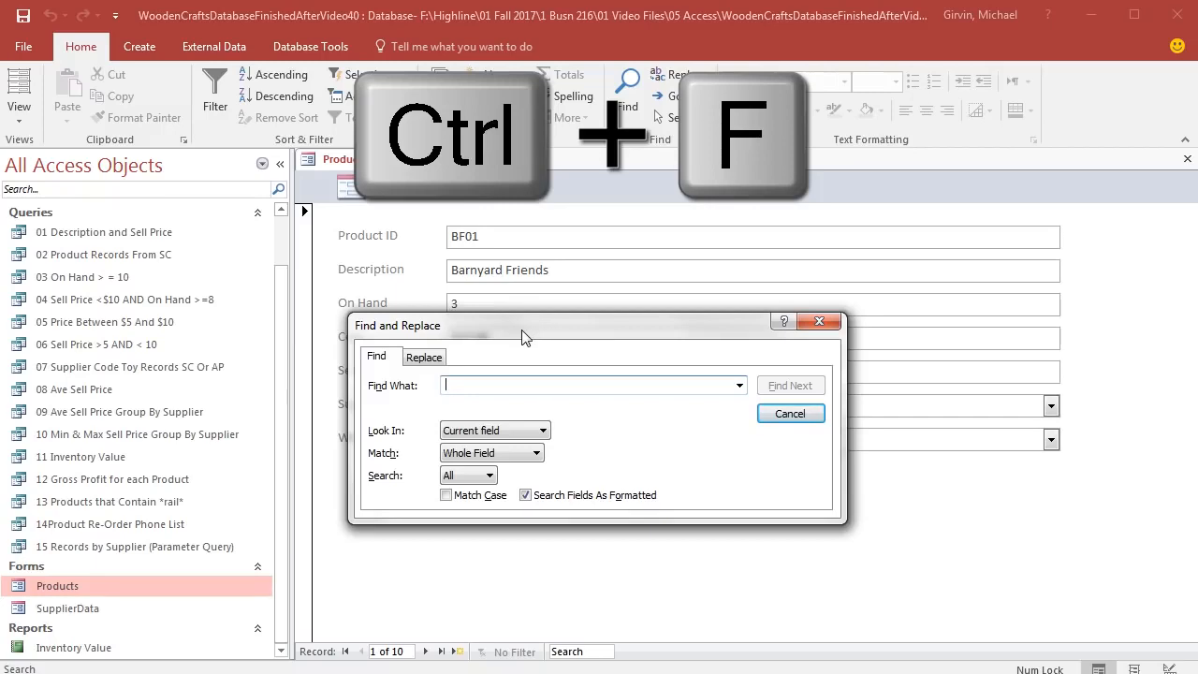
pyautogui.moveTo(524, 337); pyautogui.dragTo(757, 267)
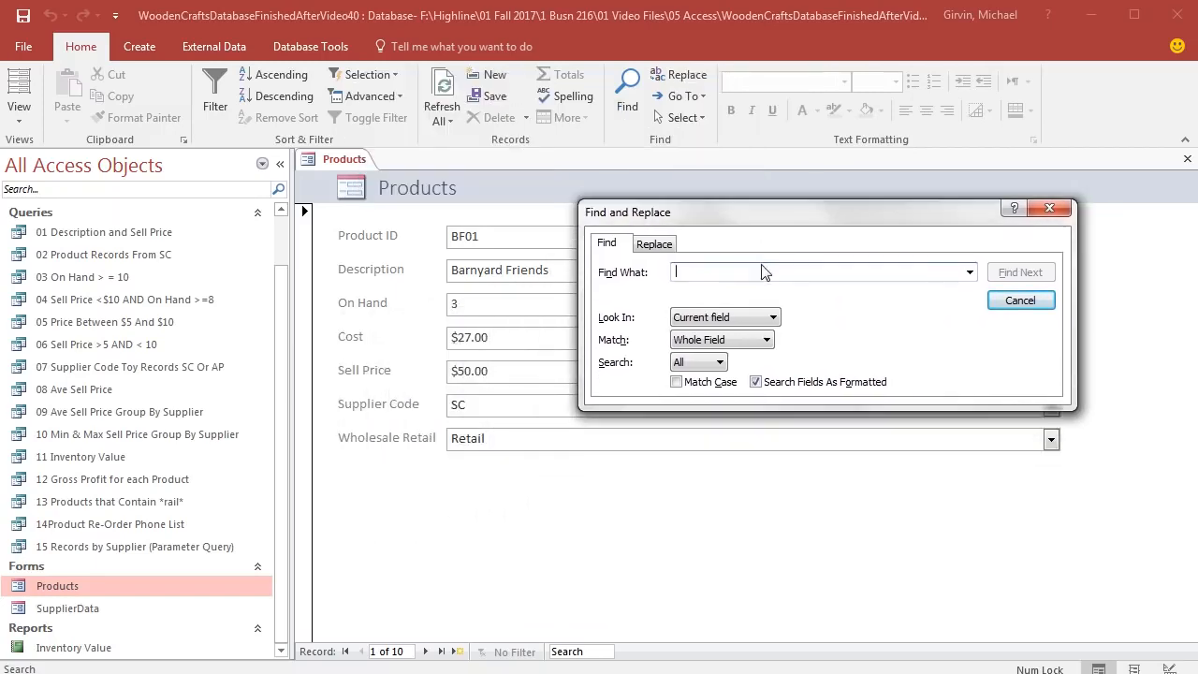
pyautogui.click(759, 272)
pyautogui.click(766, 342)
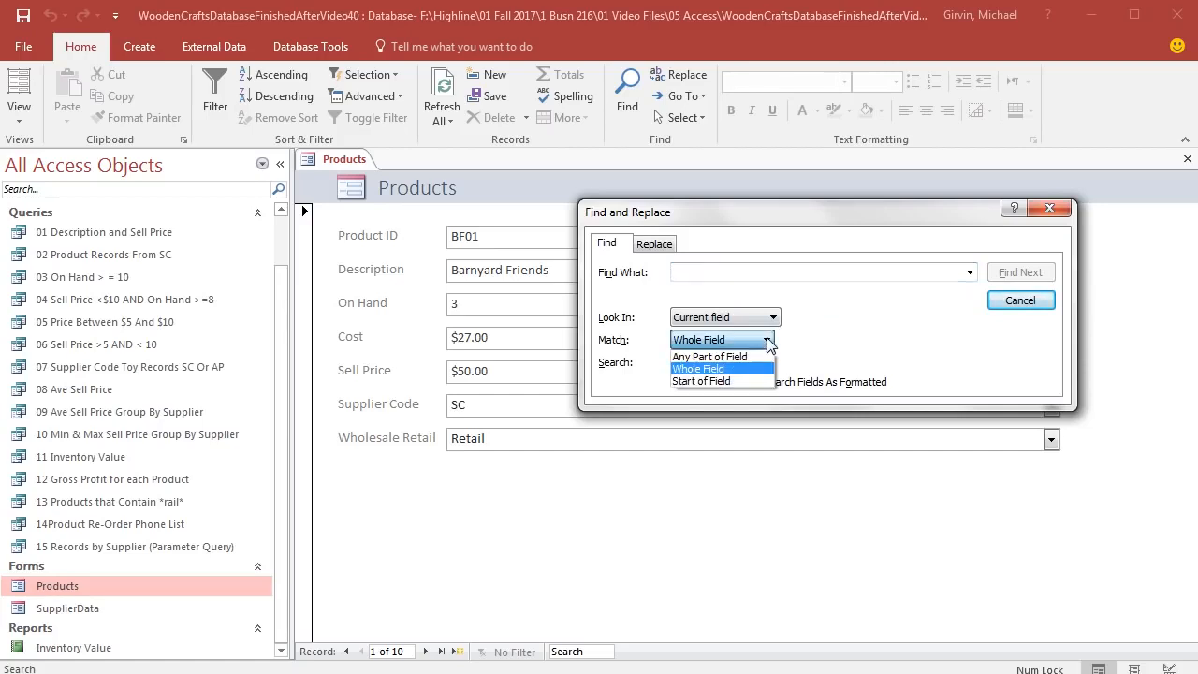
pyautogui.click(736, 362)
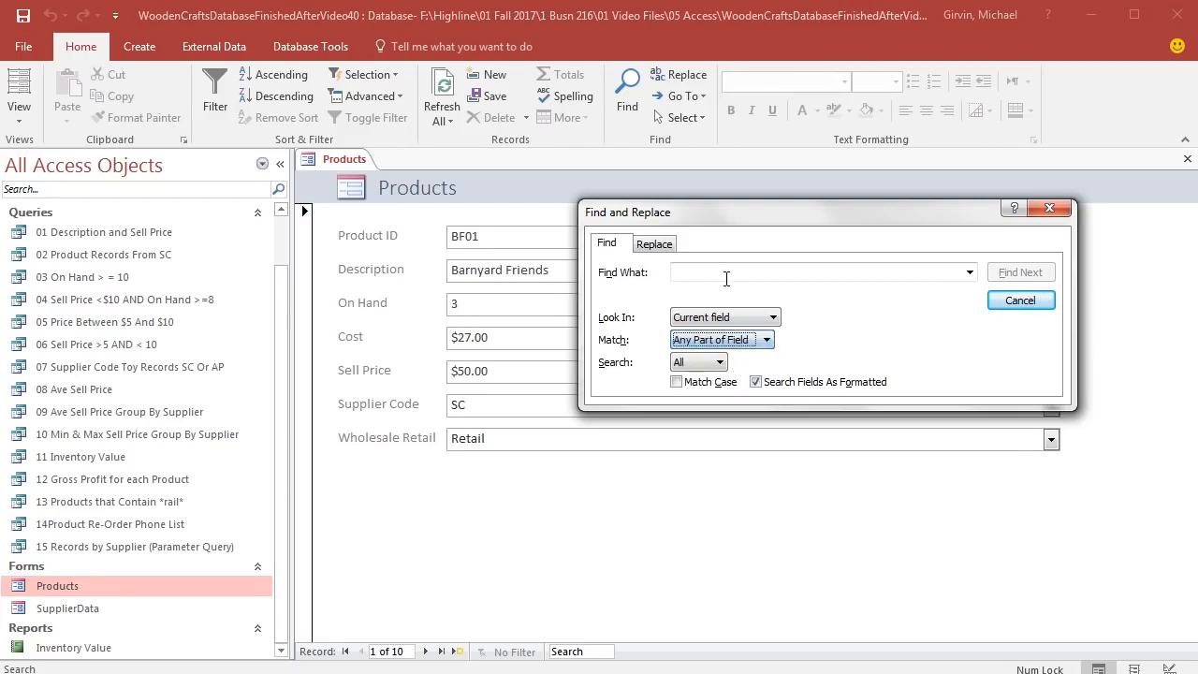
pyautogui.click(723, 273)
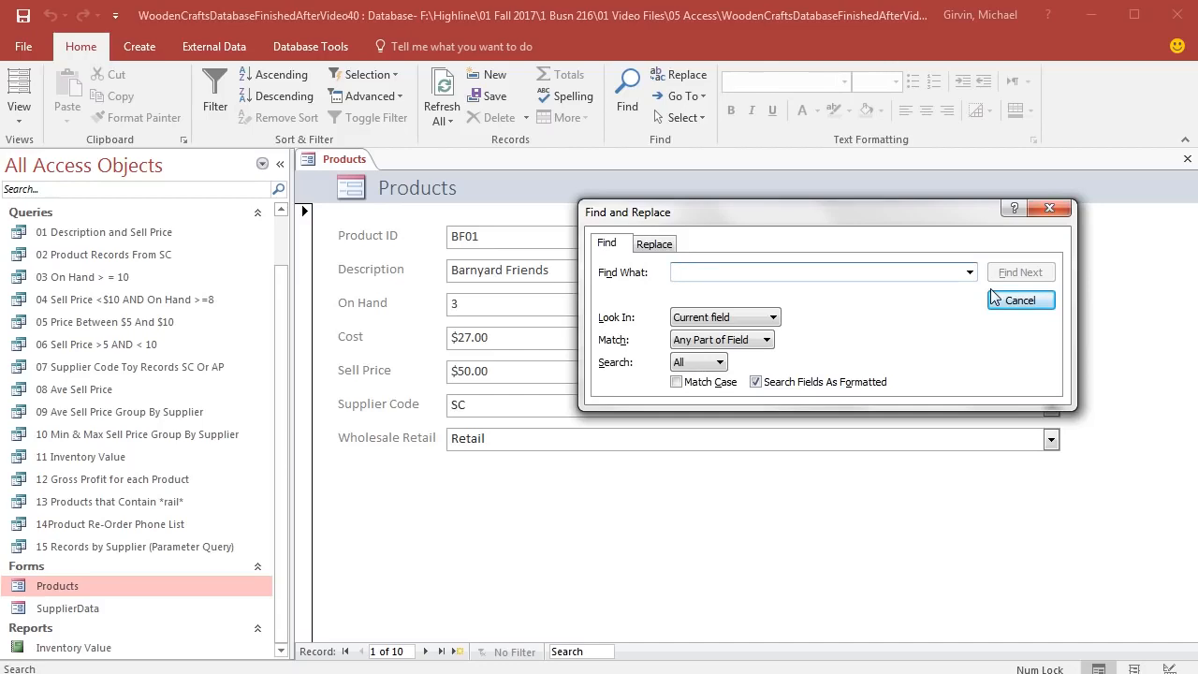
pyautogui.write('Railway')
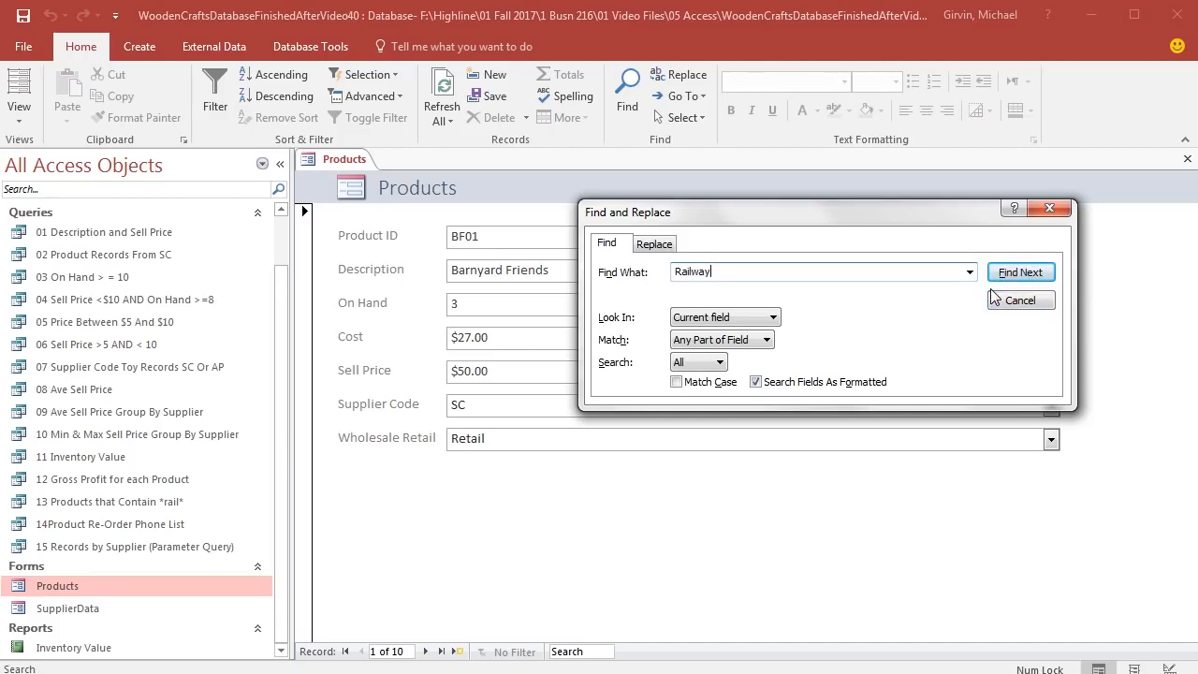
pyautogui.click(1039, 274)
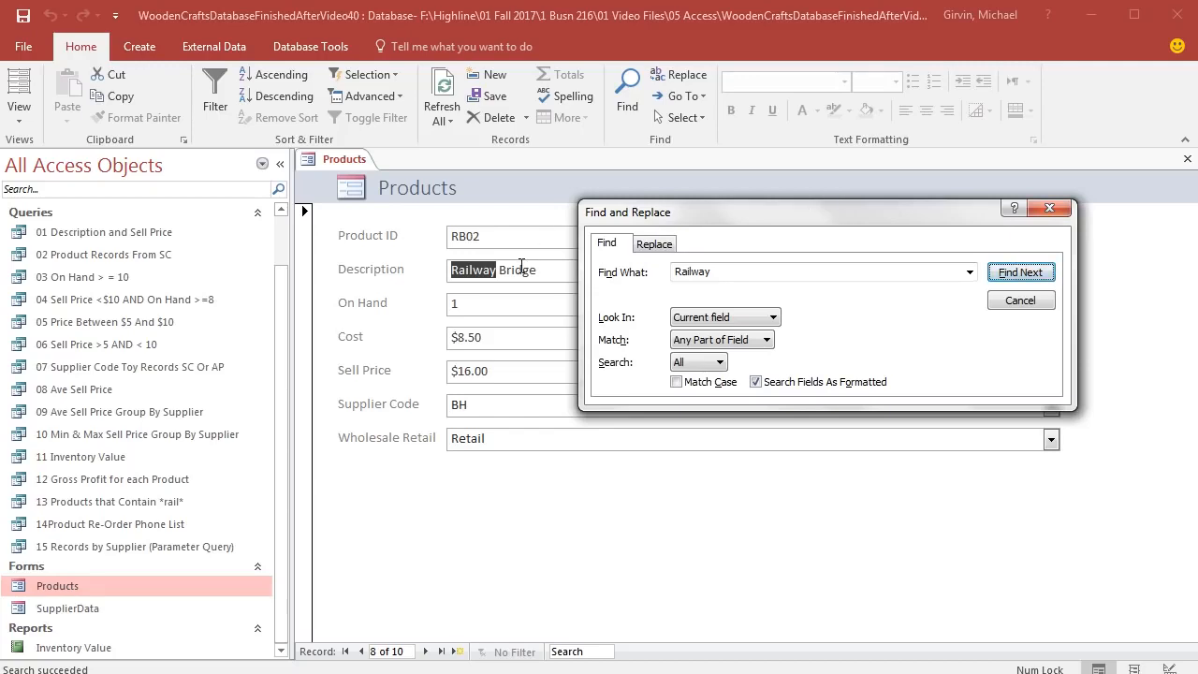
# - Set the Railway Bridge's On Hand quantity to 10, close the form and check the change in the Inventory Value report
pyautogui.click(1050, 209)
pyautogui.click(506, 305)
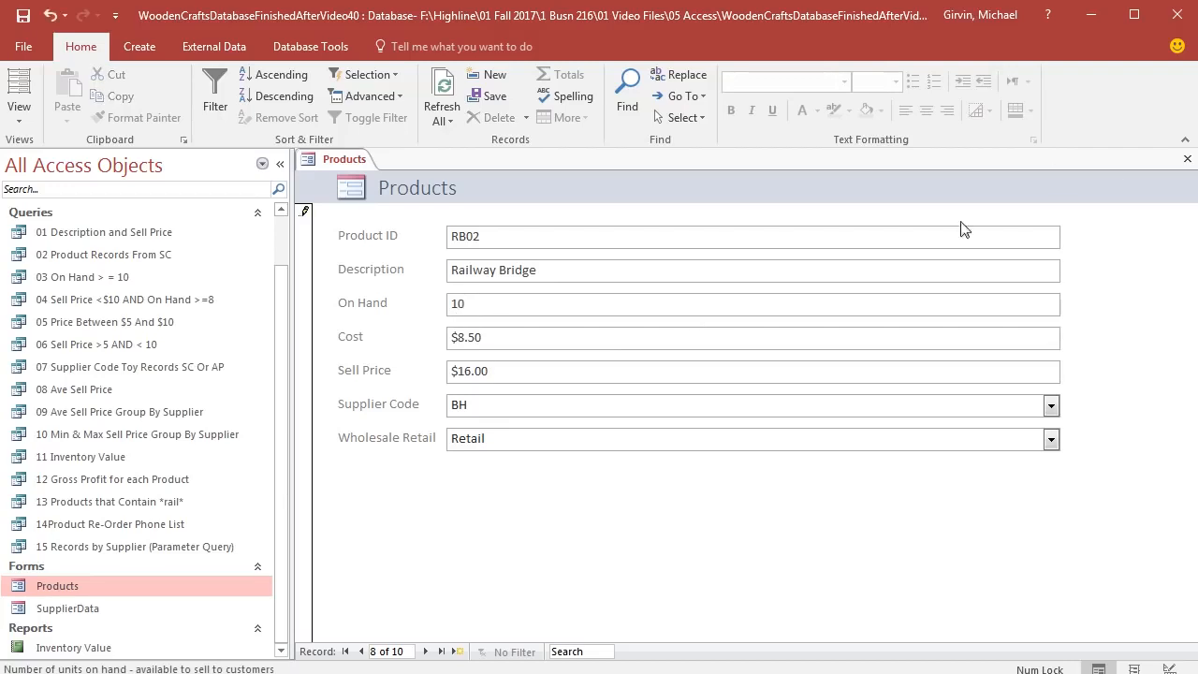
pyautogui.click(1187, 159)
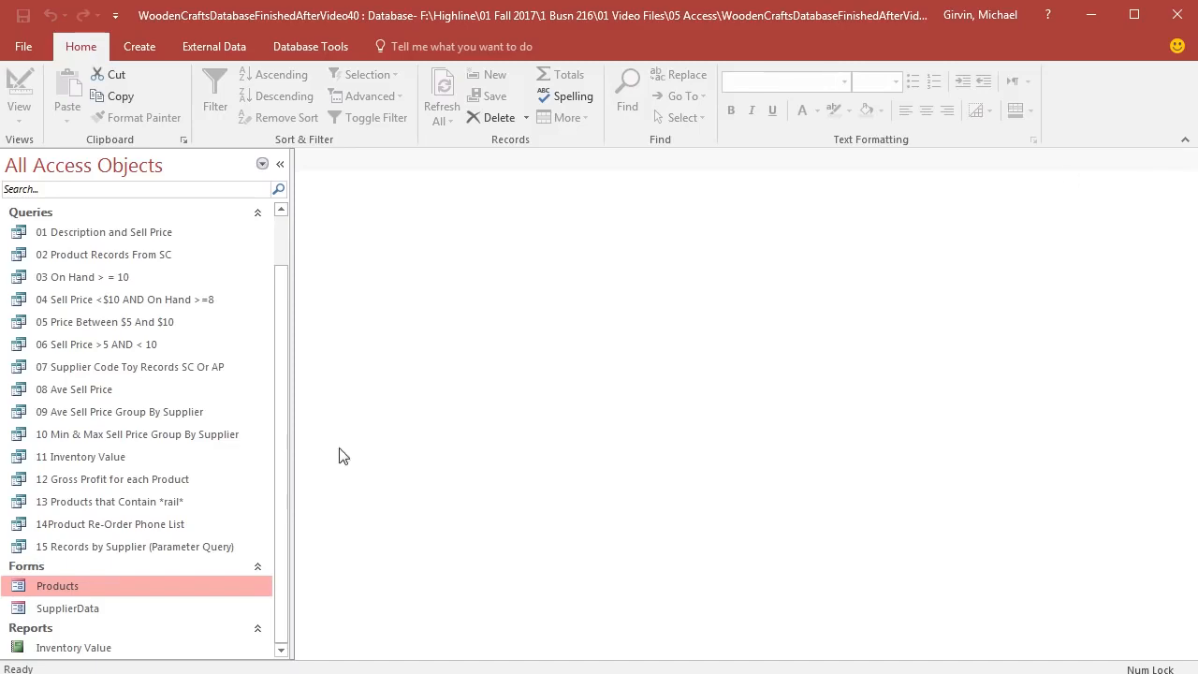
pyautogui.doubleClick(80, 649)
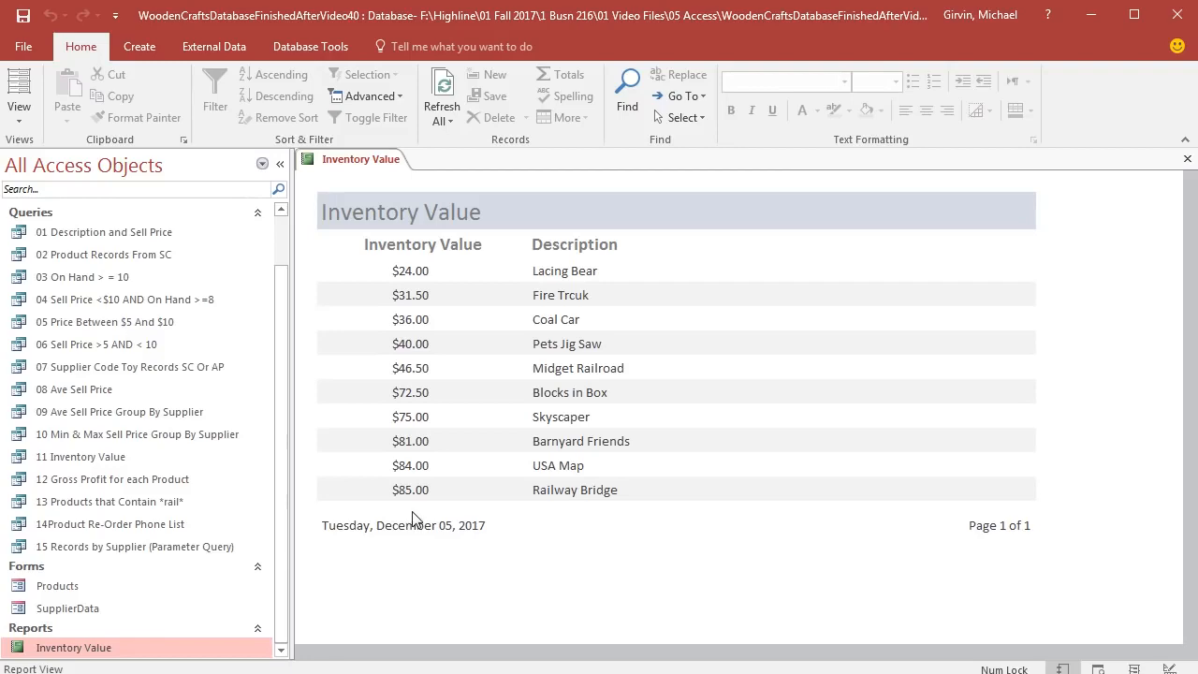
pyautogui.click(1186, 159)
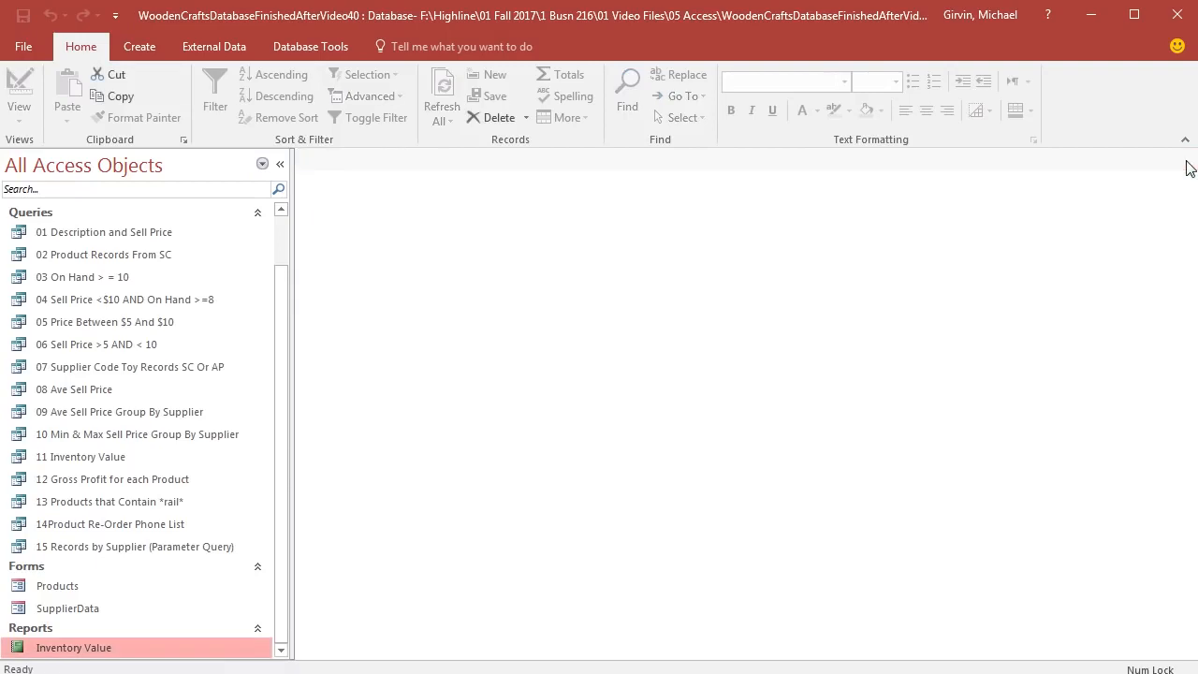
# - Reopen the Products form and search the Description field for Railway again
pyautogui.doubleClick(55, 584)
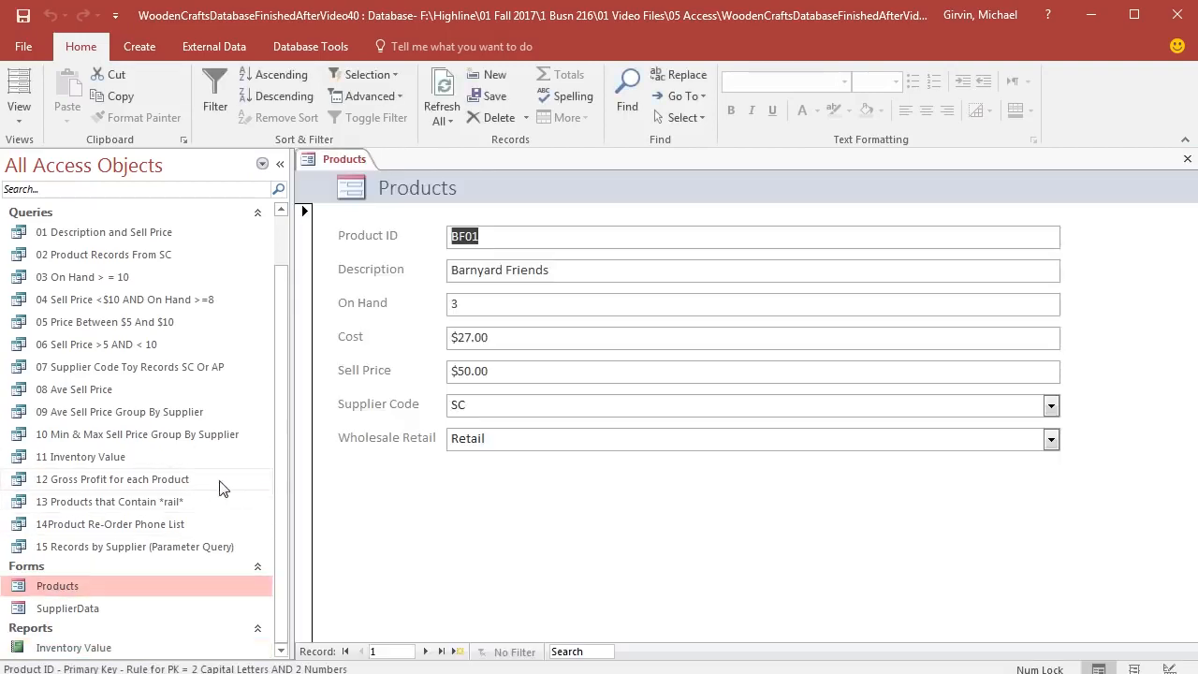
pyautogui.click(611, 272)
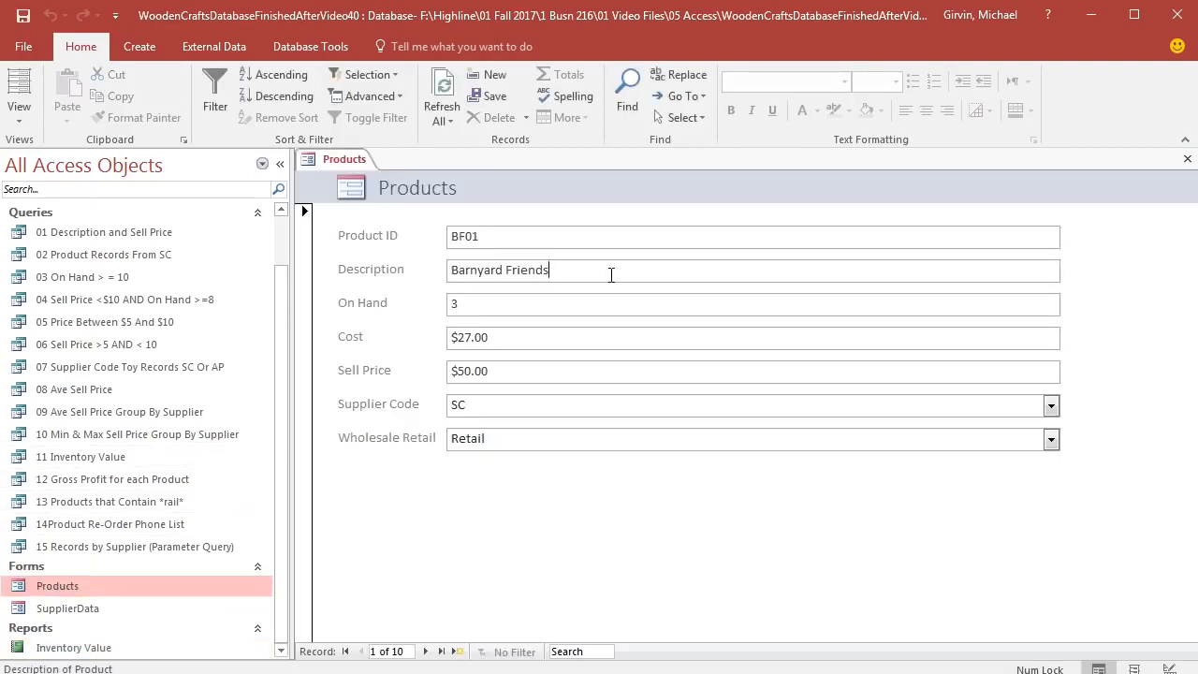
pyautogui.hotkey('ctrl', 'f')
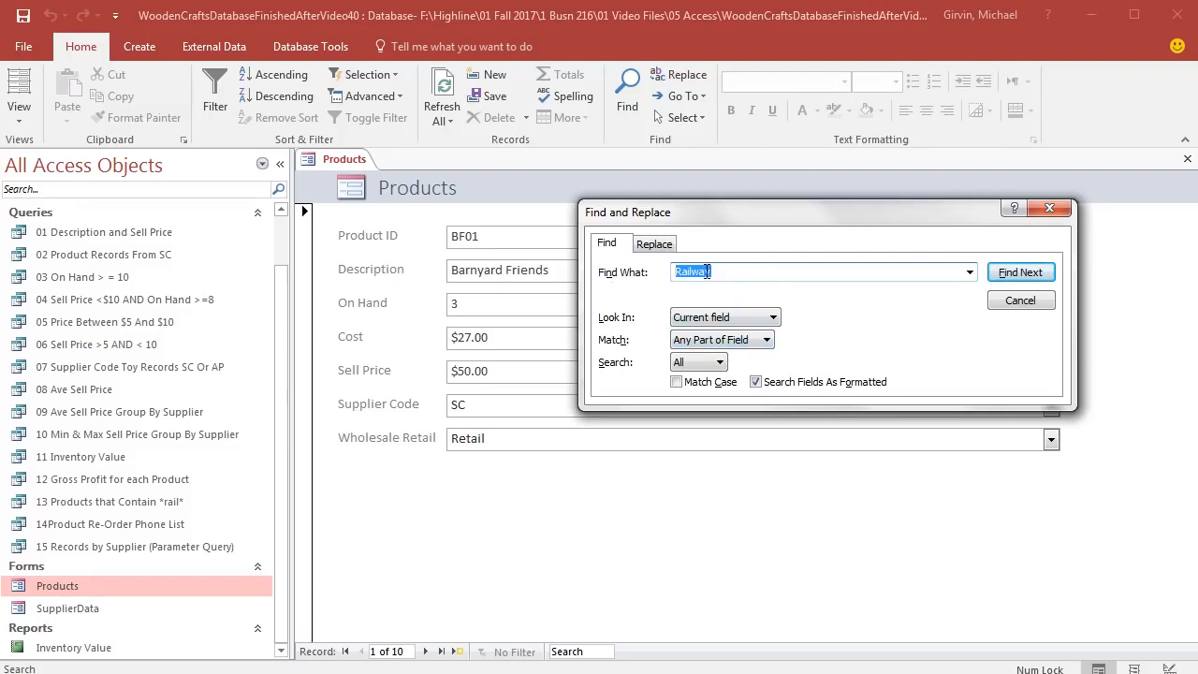
pyautogui.click(1020, 273)
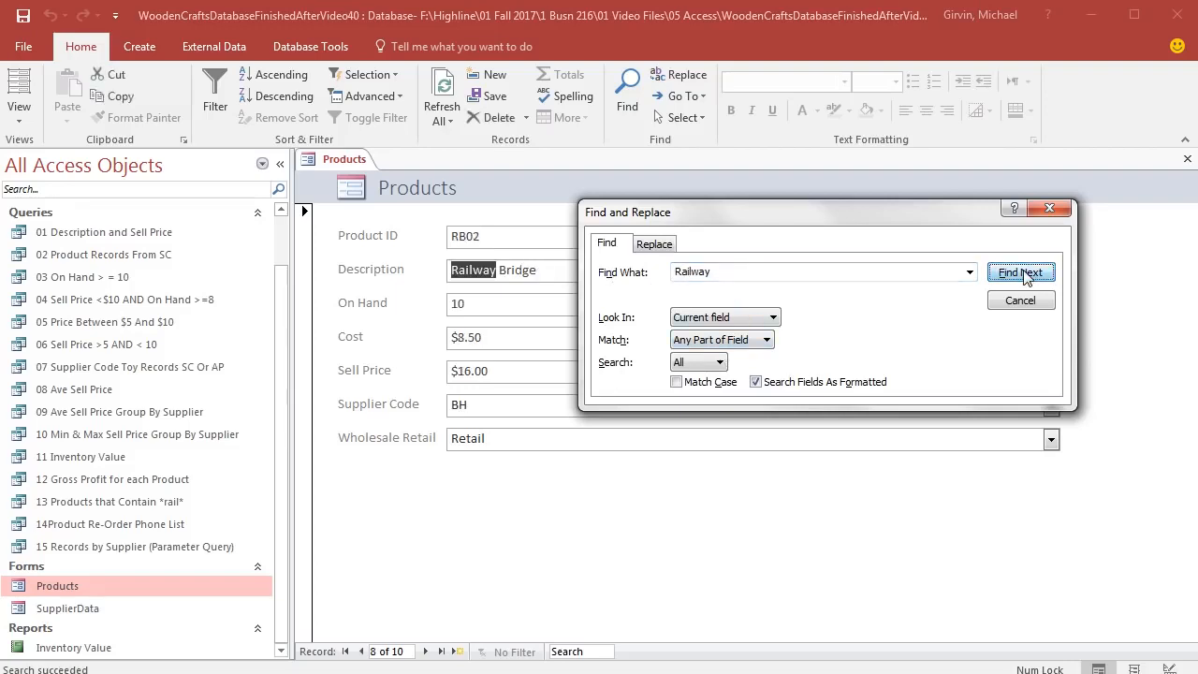
pyautogui.click(1049, 208)
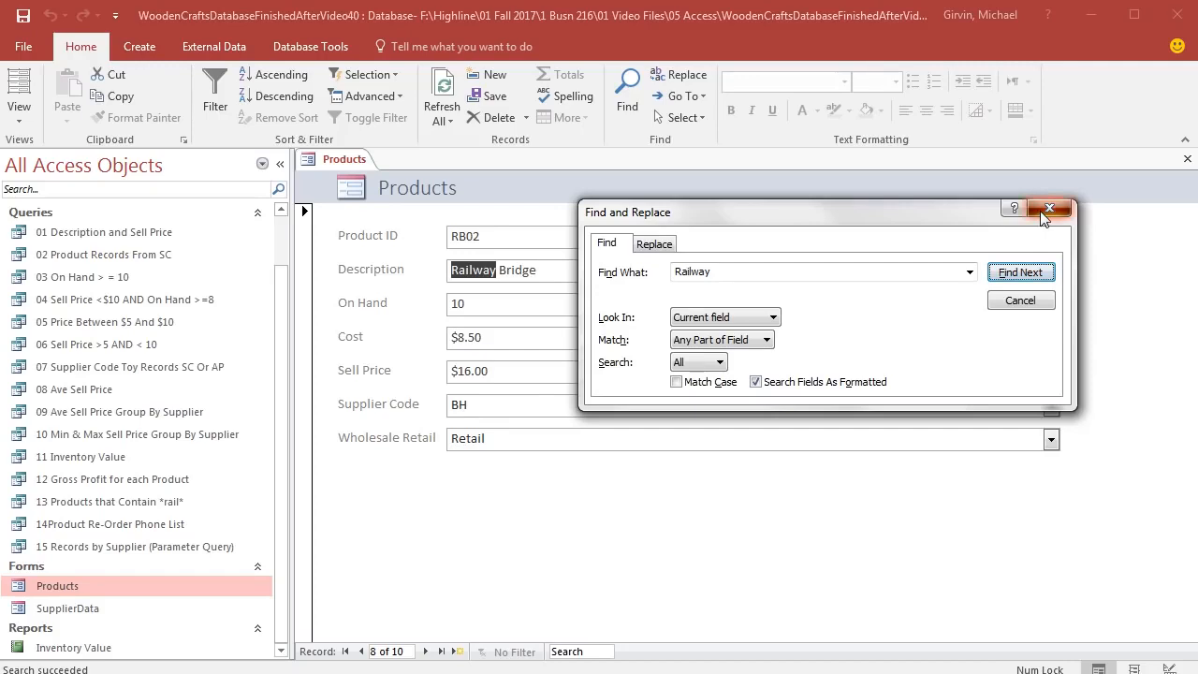
# - Set the Railway Bridge's On Hand quantity to 1, close the form and check the Inventory Value report again
pyautogui.click(467, 297)
pyautogui.press('BackSpace')
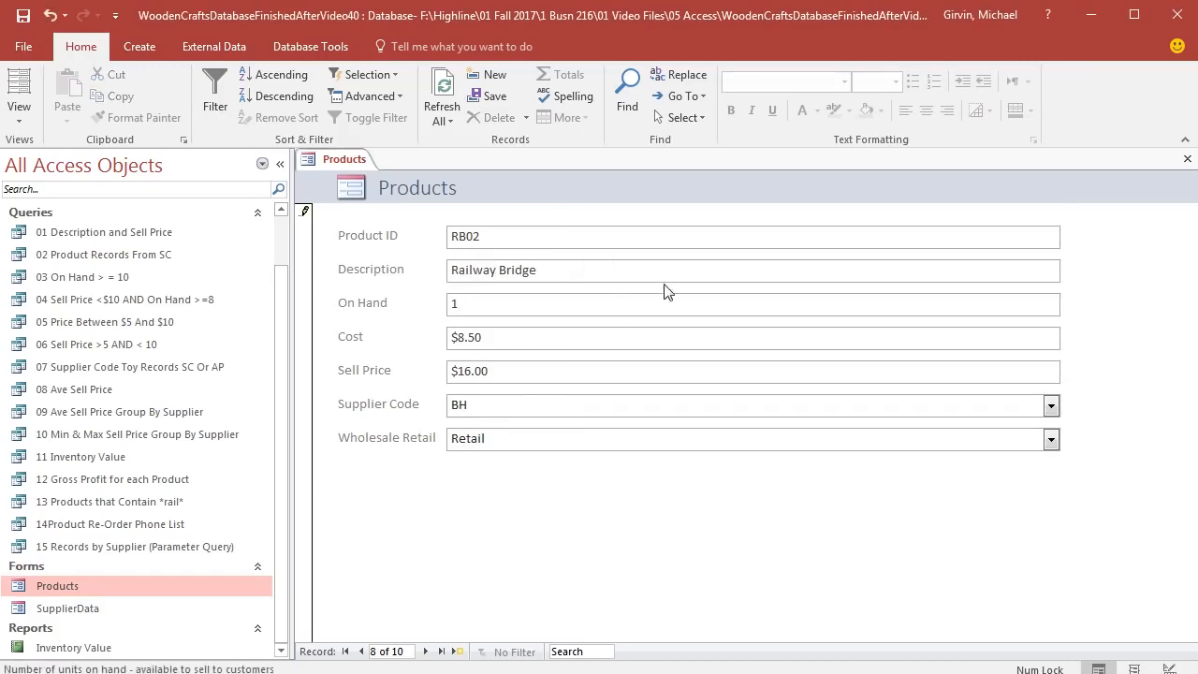
pyautogui.click(1187, 158)
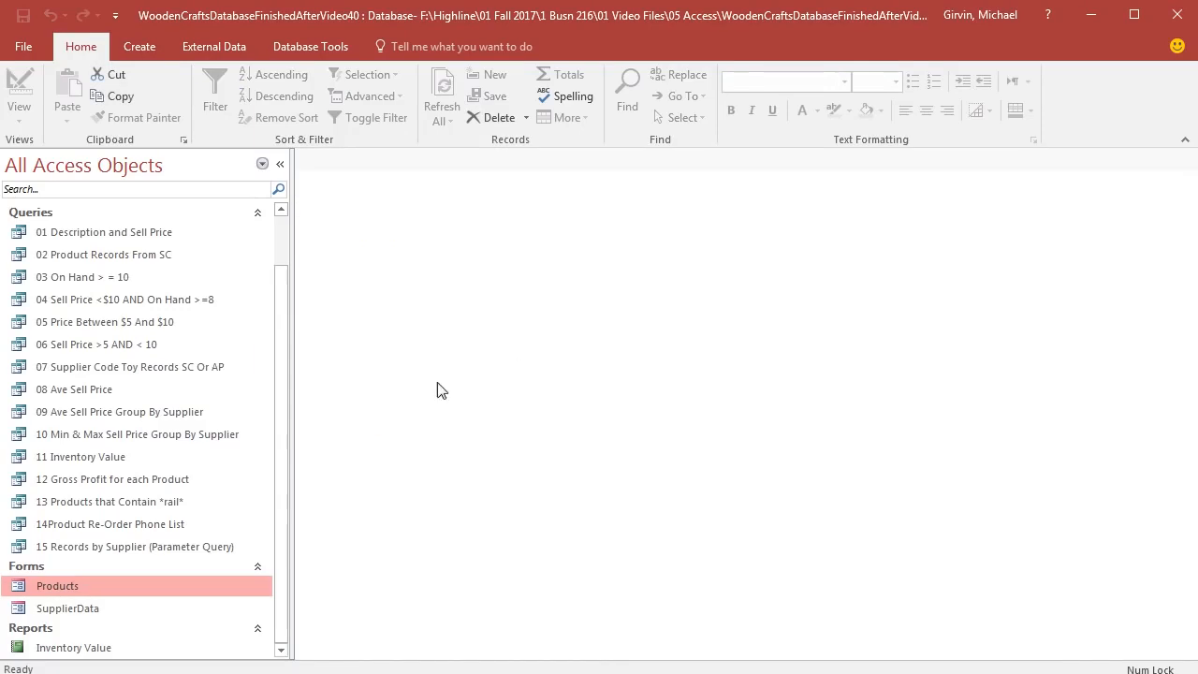
pyautogui.doubleClick(71, 648)
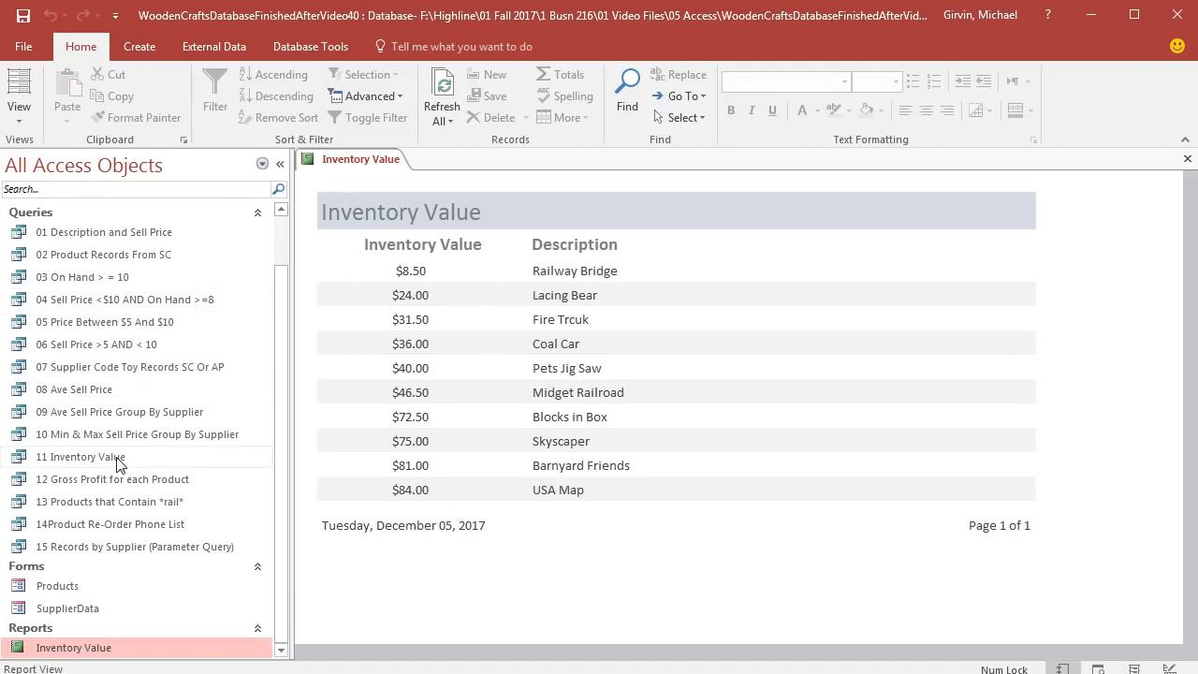
pyautogui.click(1183, 161)
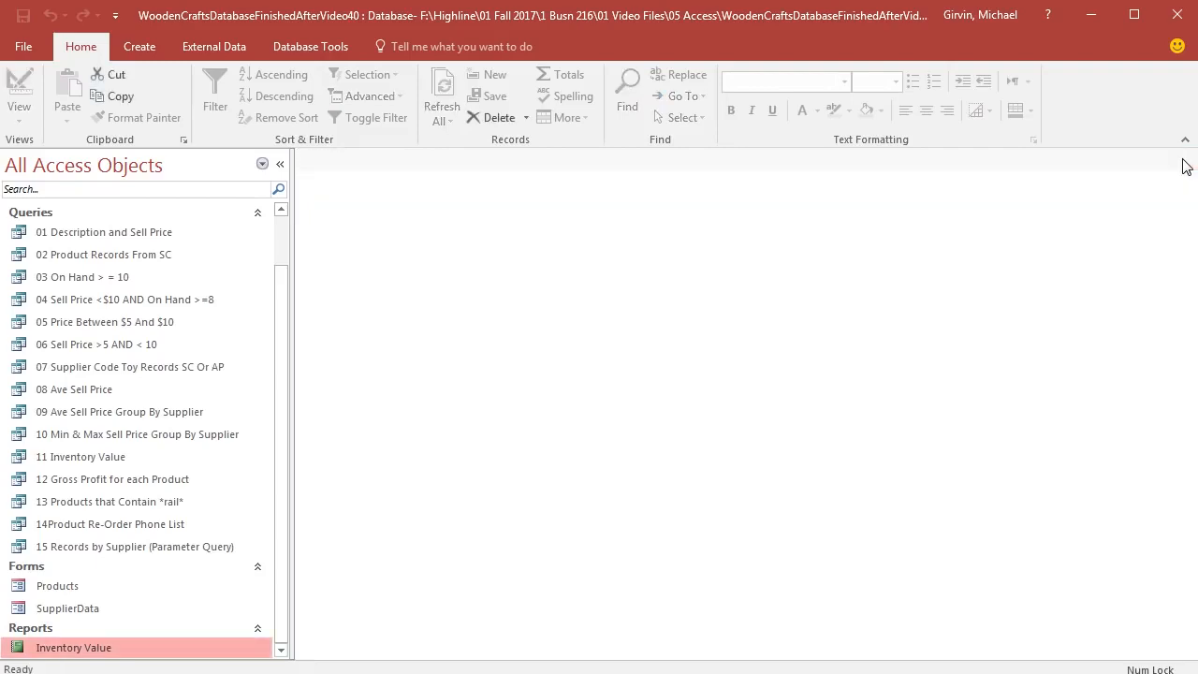
# - Open the 14Product Re-Order Phone List query to examine its fields and records, and close it
pyautogui.doubleClick(71, 529)
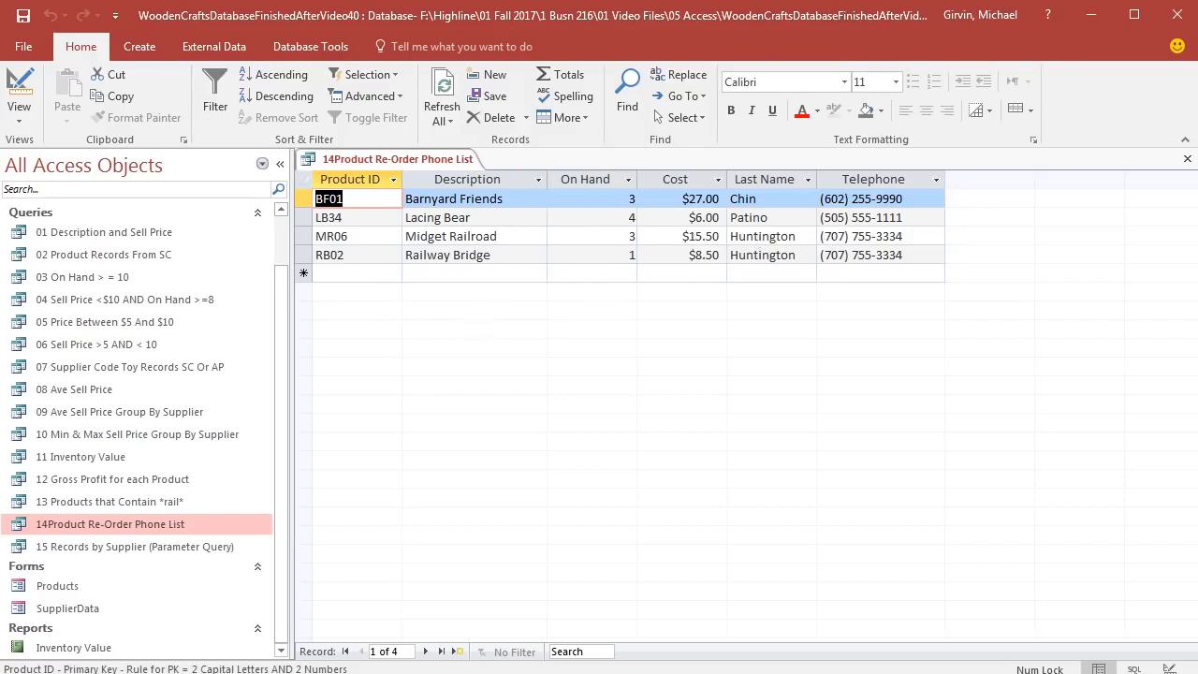
pyautogui.click(1187, 158)
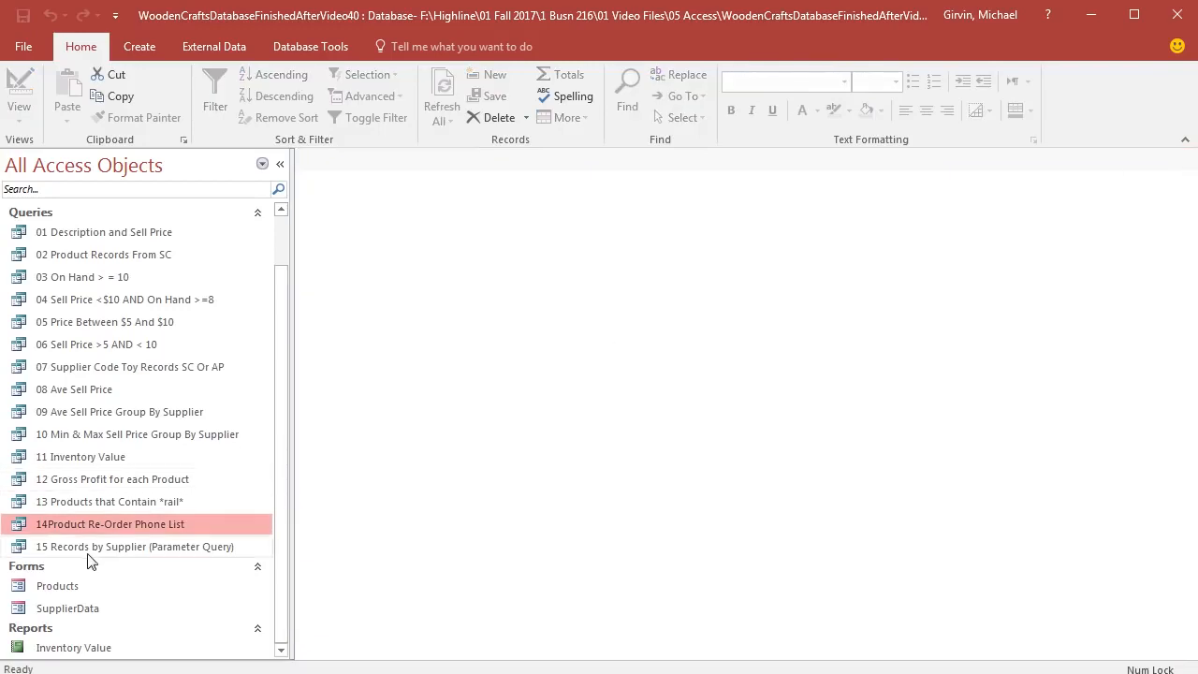
# - Start a Report Wizard report with all fields of the 14Product Re-Order Phone List query, viewing the data by SupplierData
pyautogui.click(141, 47)
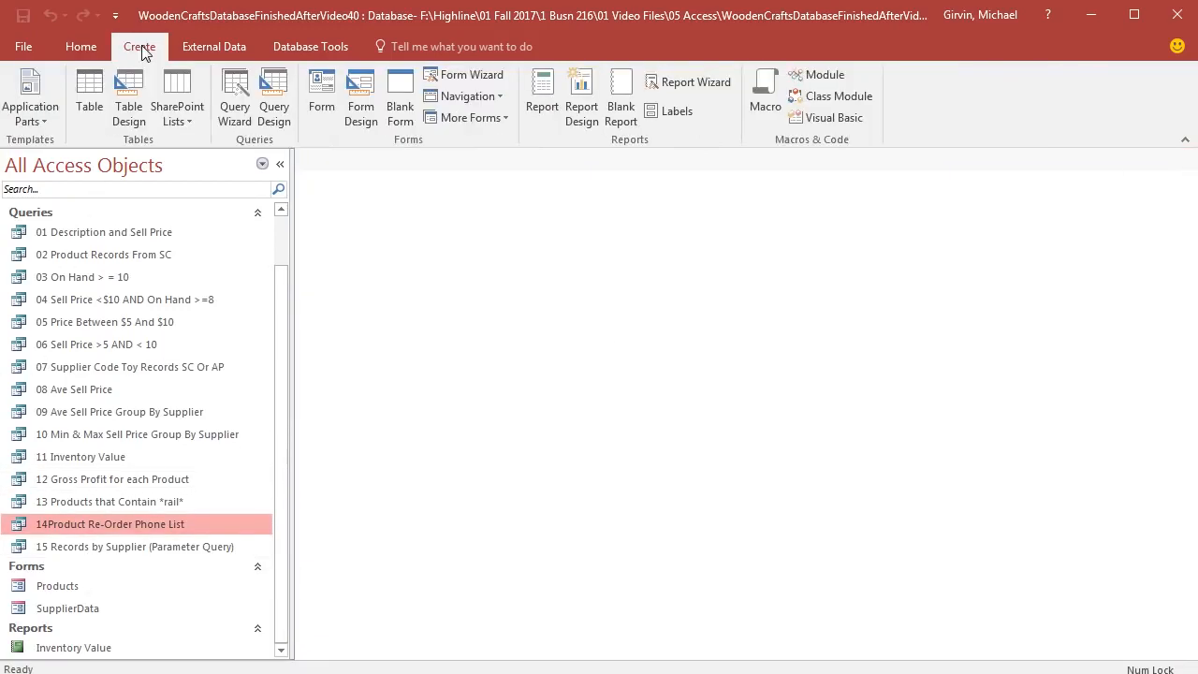
pyautogui.click(719, 87)
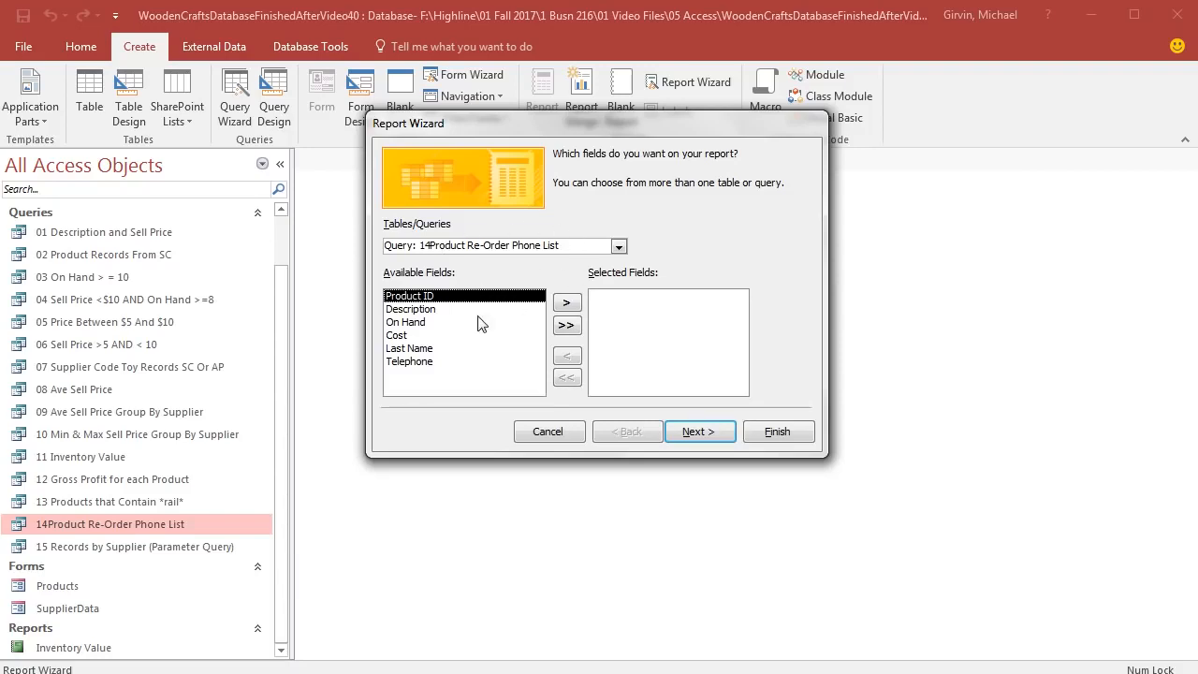
pyautogui.click(570, 328)
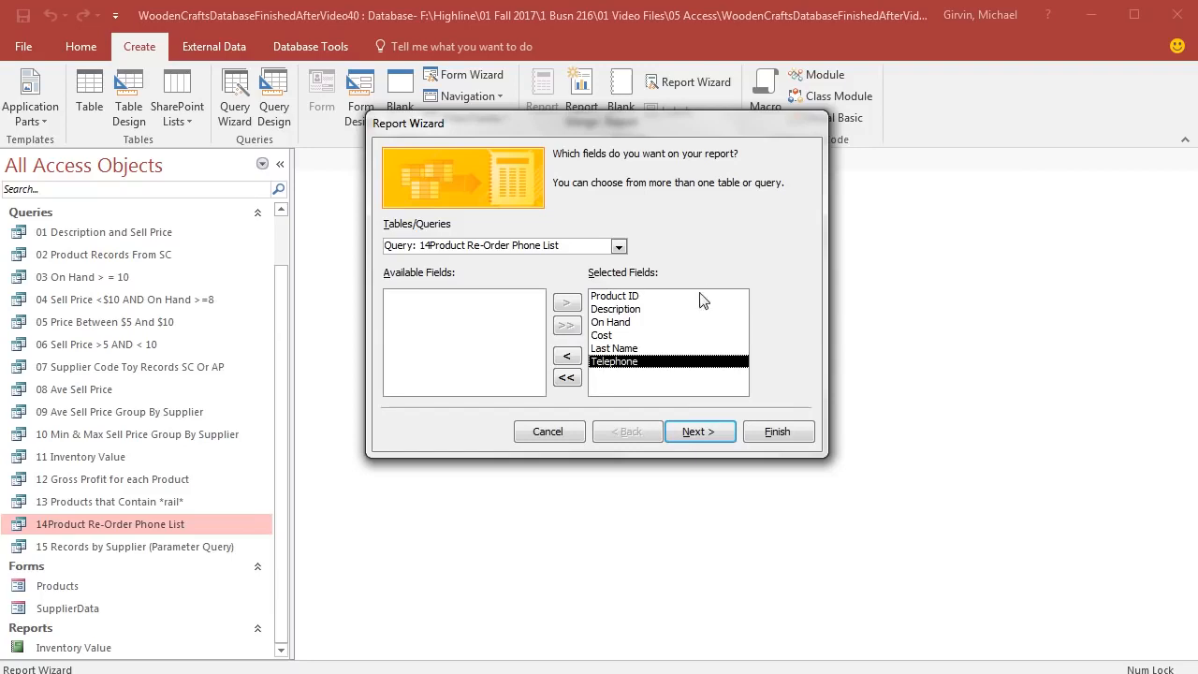
pyautogui.click(704, 433)
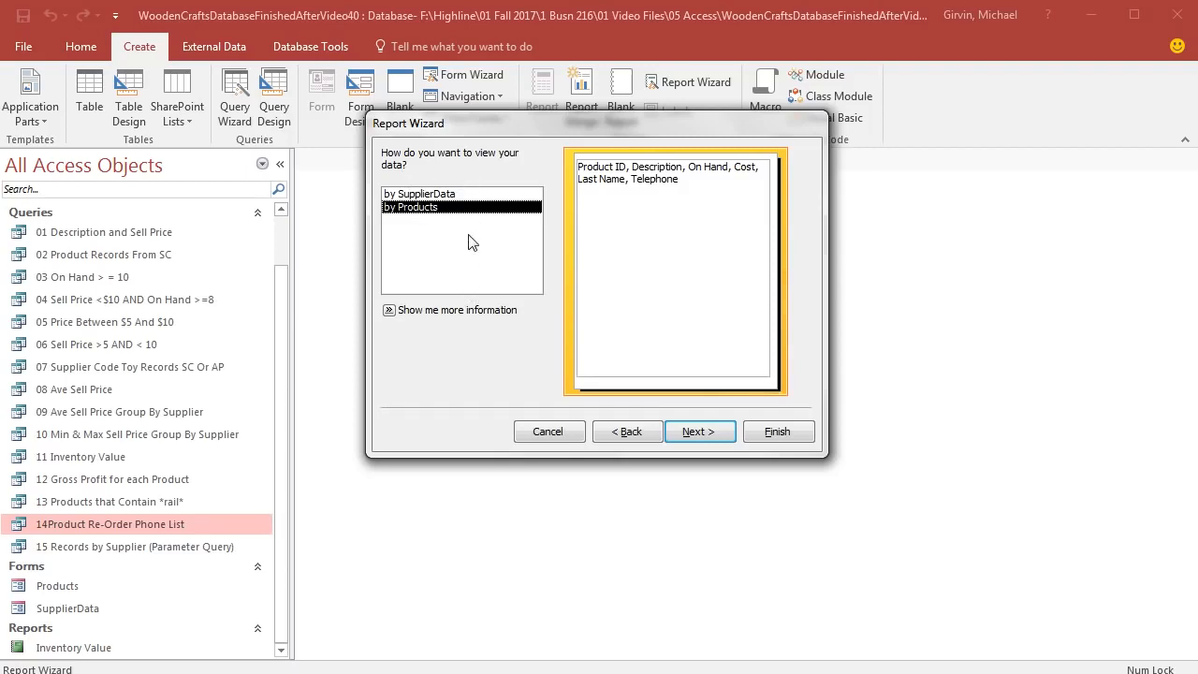
pyautogui.click(413, 195)
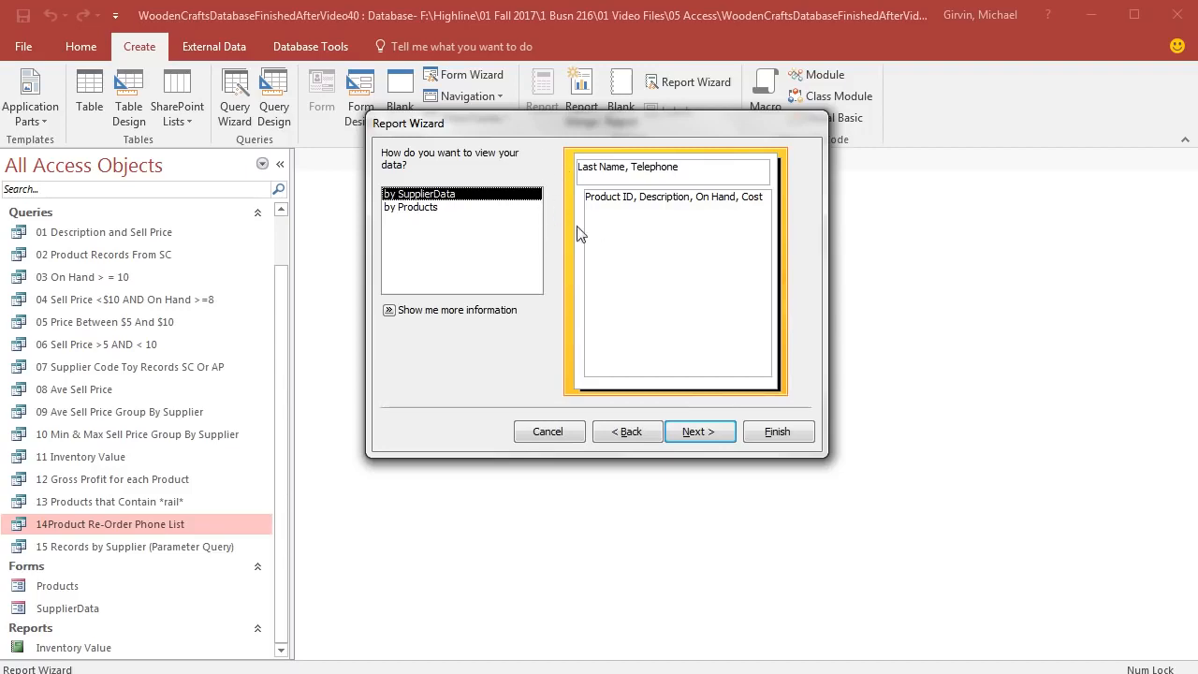
# - Keep the data viewed by SupplierData with no added grouping levels, and sort the detail records by On Hand in ascending order
pyautogui.click(430, 209)
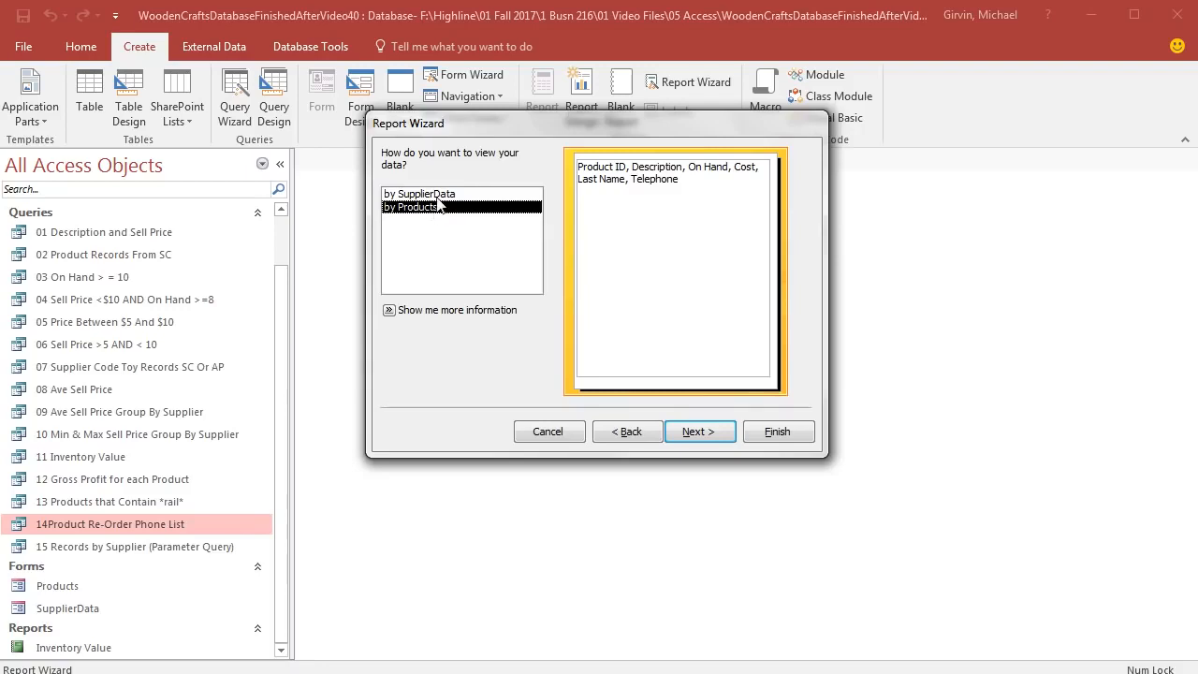
pyautogui.click(438, 194)
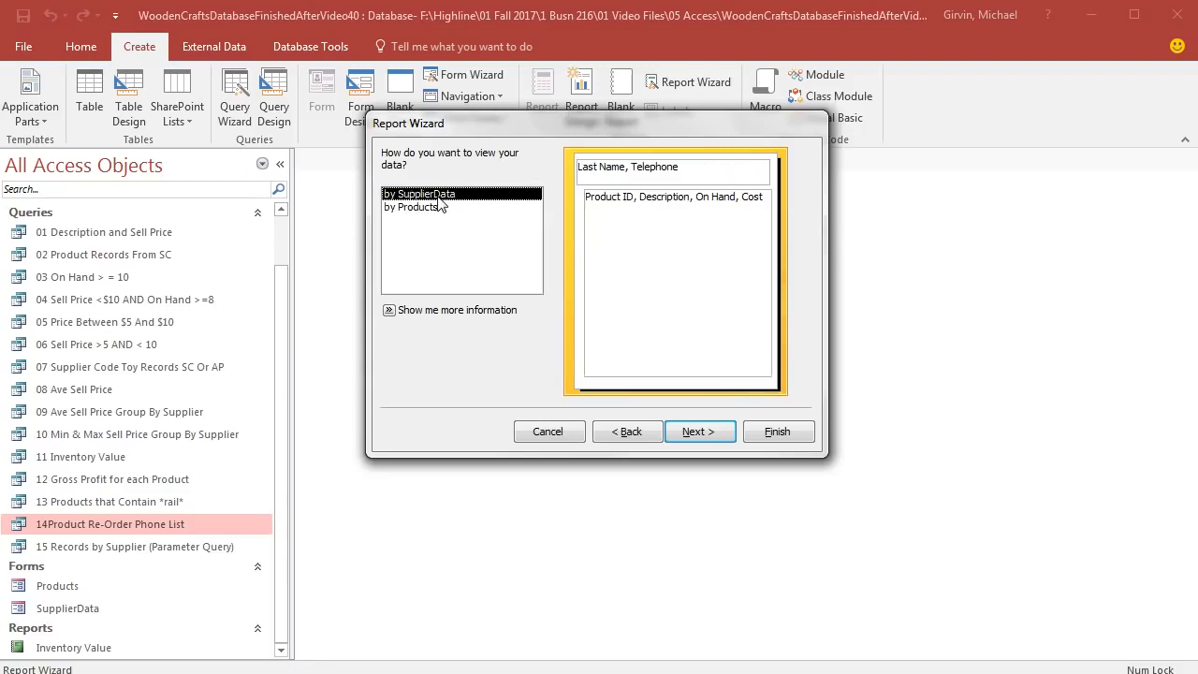
pyautogui.click(713, 438)
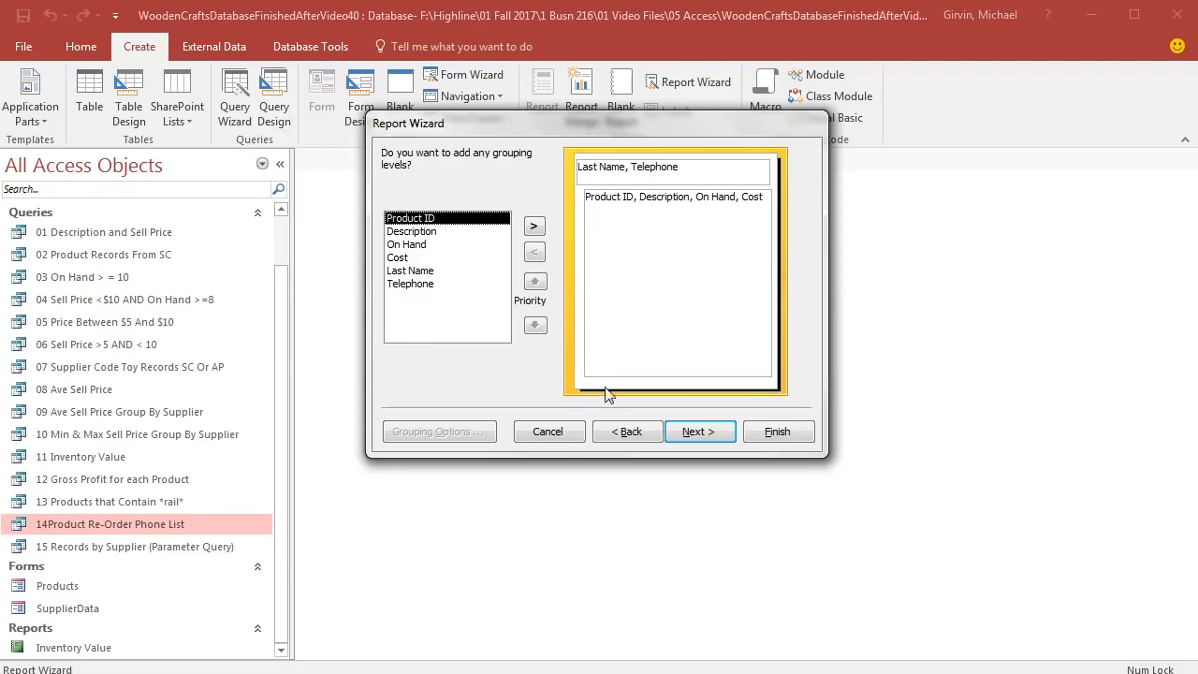
pyautogui.click(700, 432)
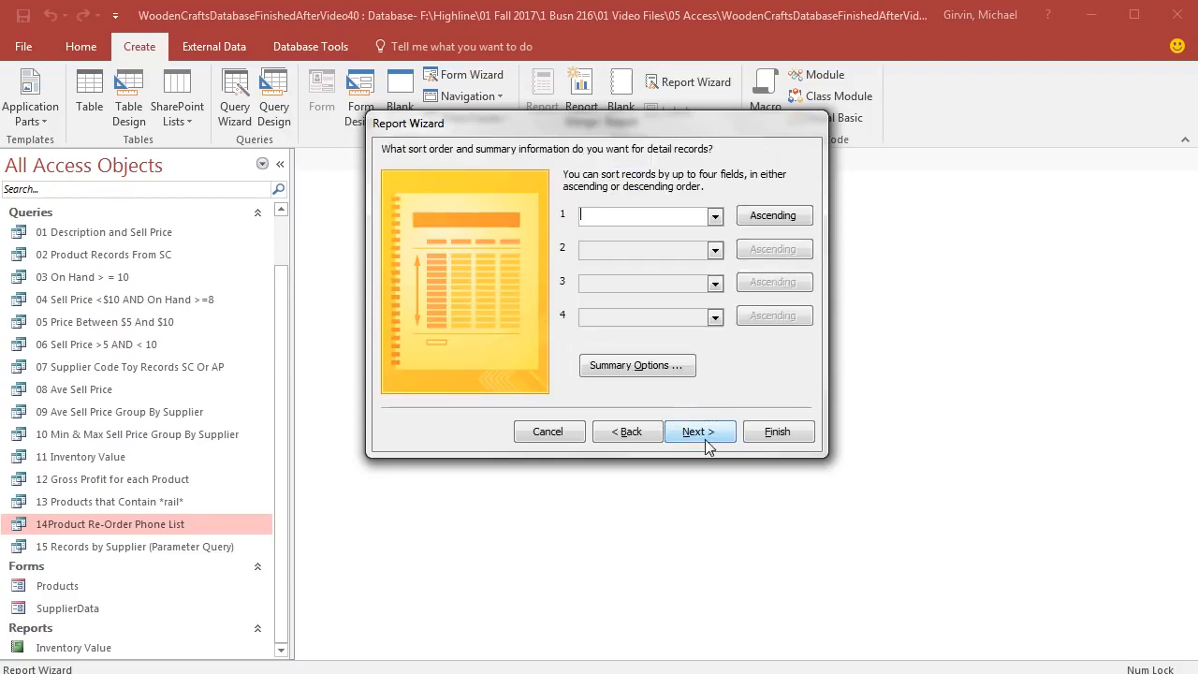
pyautogui.click(715, 218)
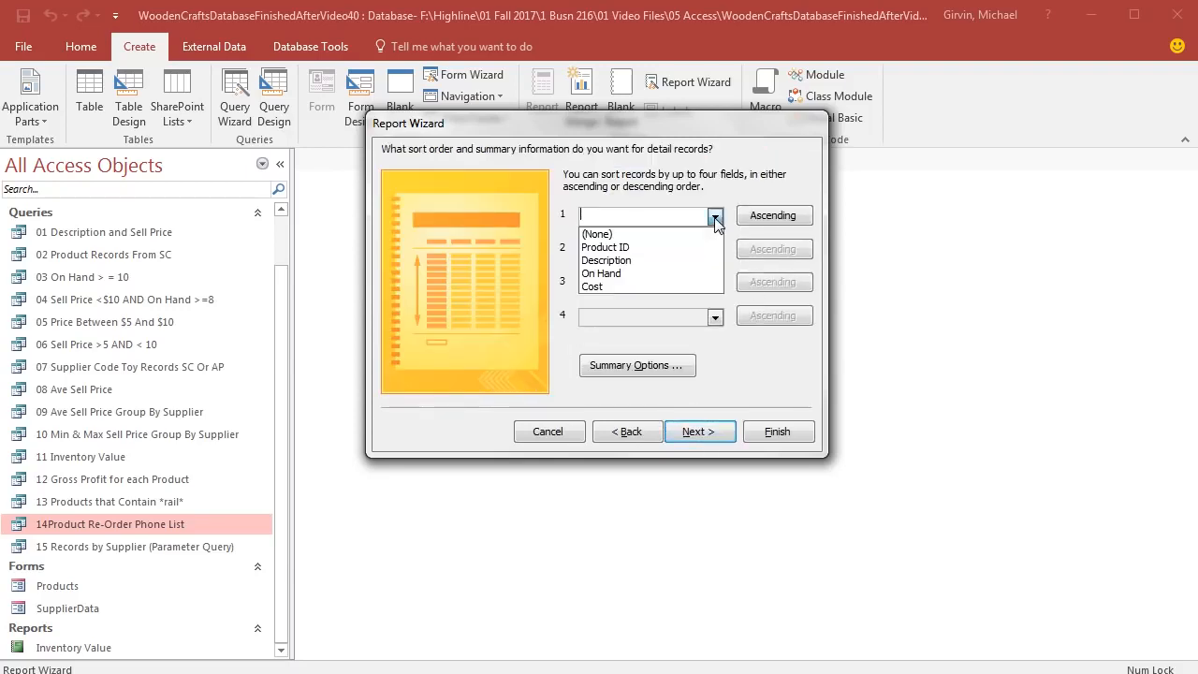
pyautogui.click(625, 278)
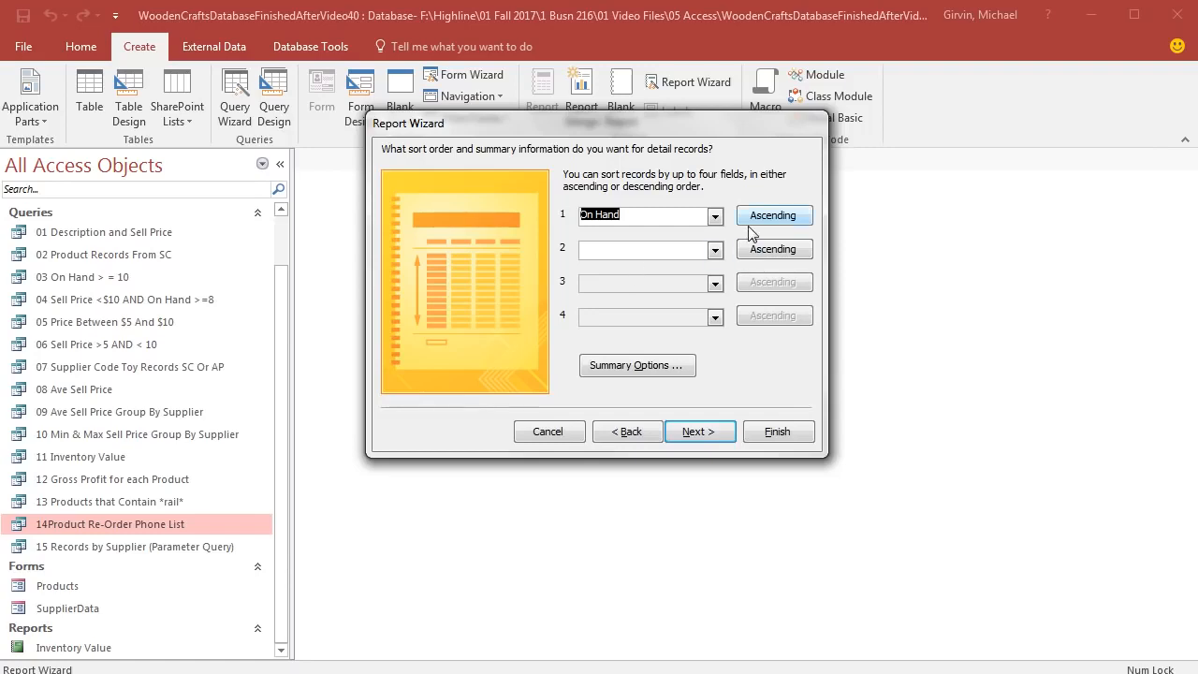
pyautogui.click(720, 432)
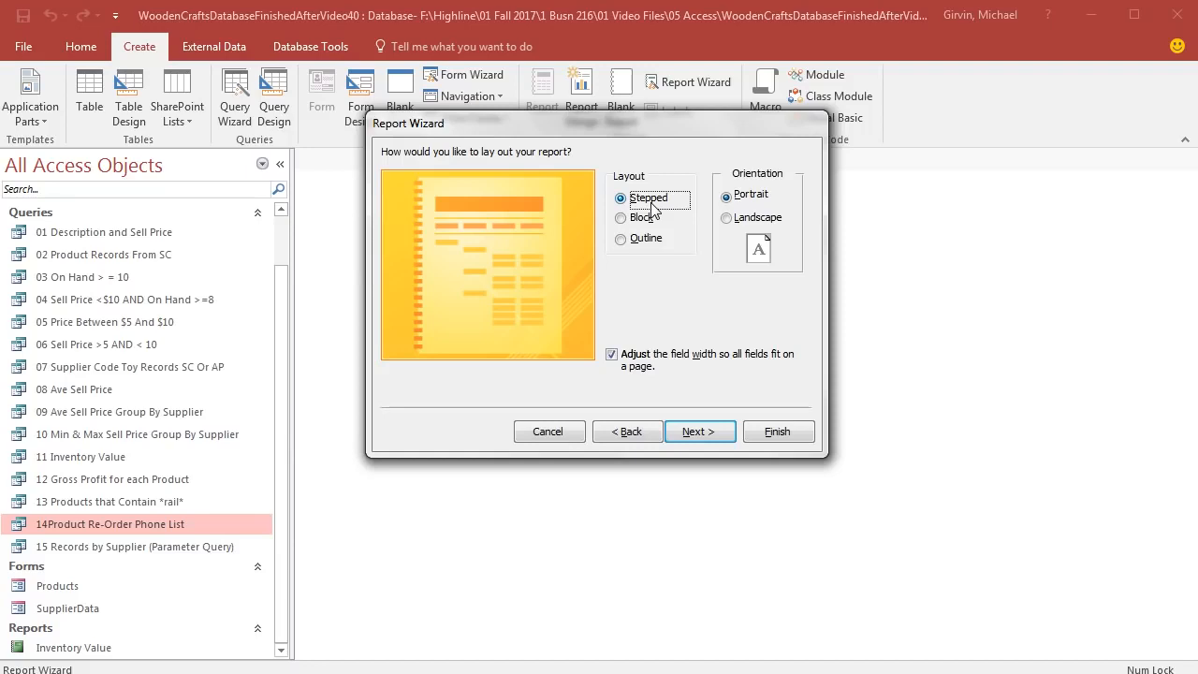
# - Set the report to Landscape orientation, compare the Block and Outline layouts, and settle on the Stepped layout
pyautogui.click(729, 224)
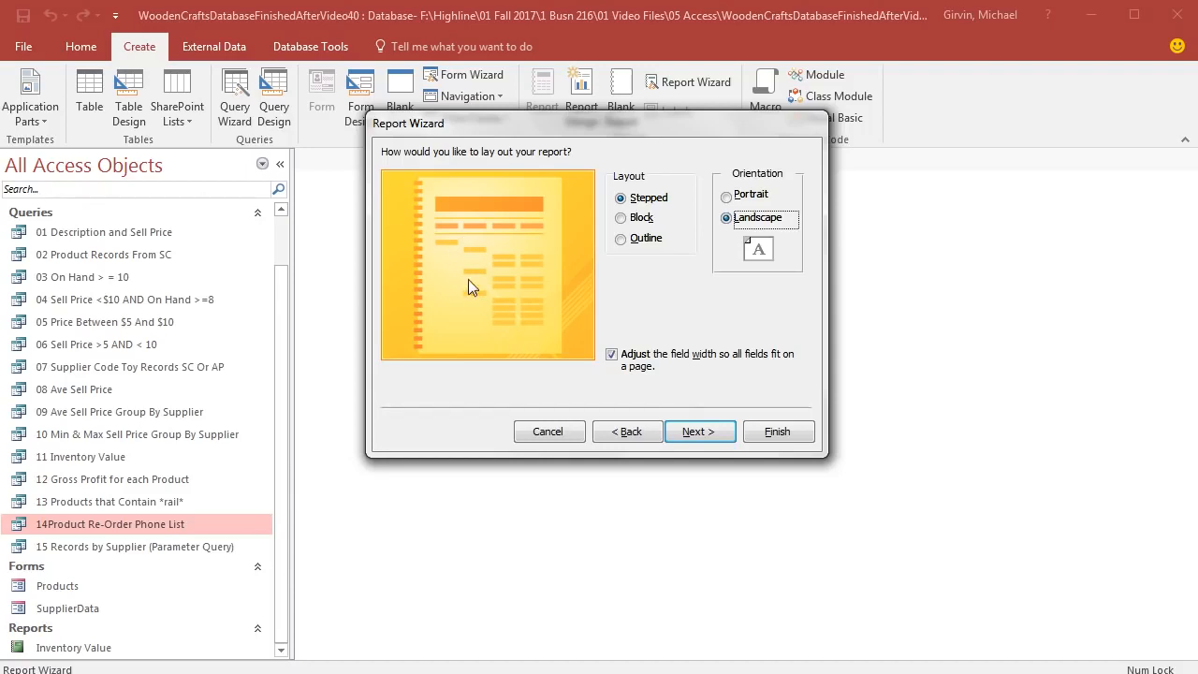
pyautogui.click(622, 218)
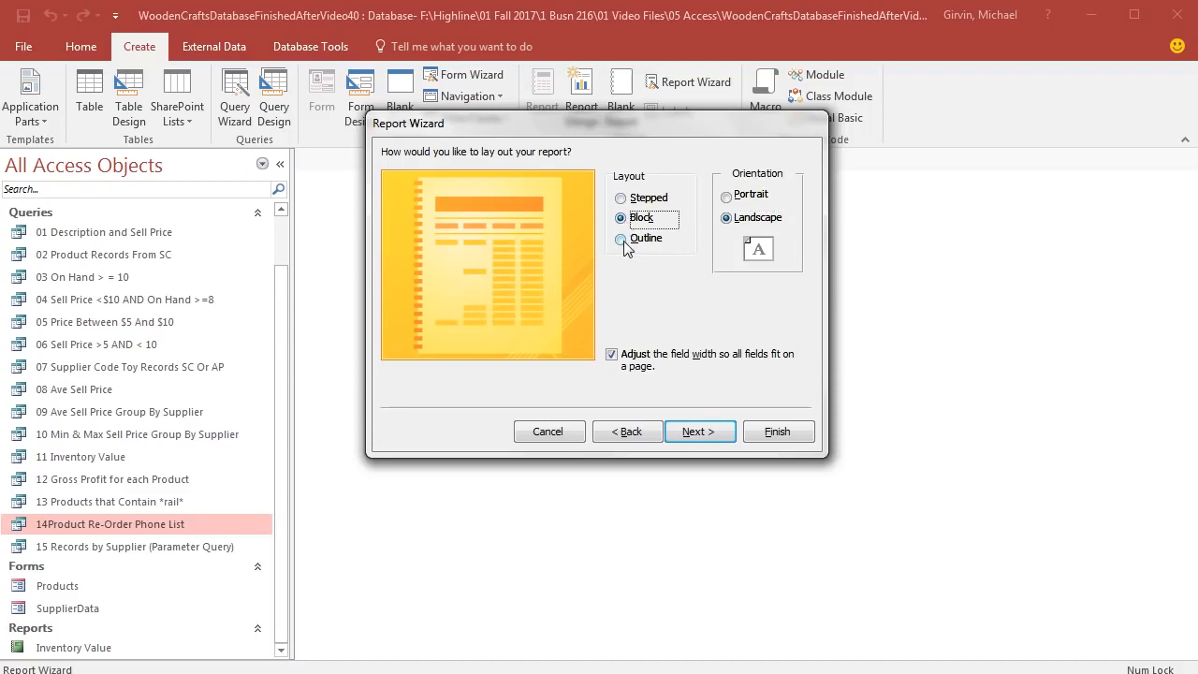
pyautogui.click(622, 240)
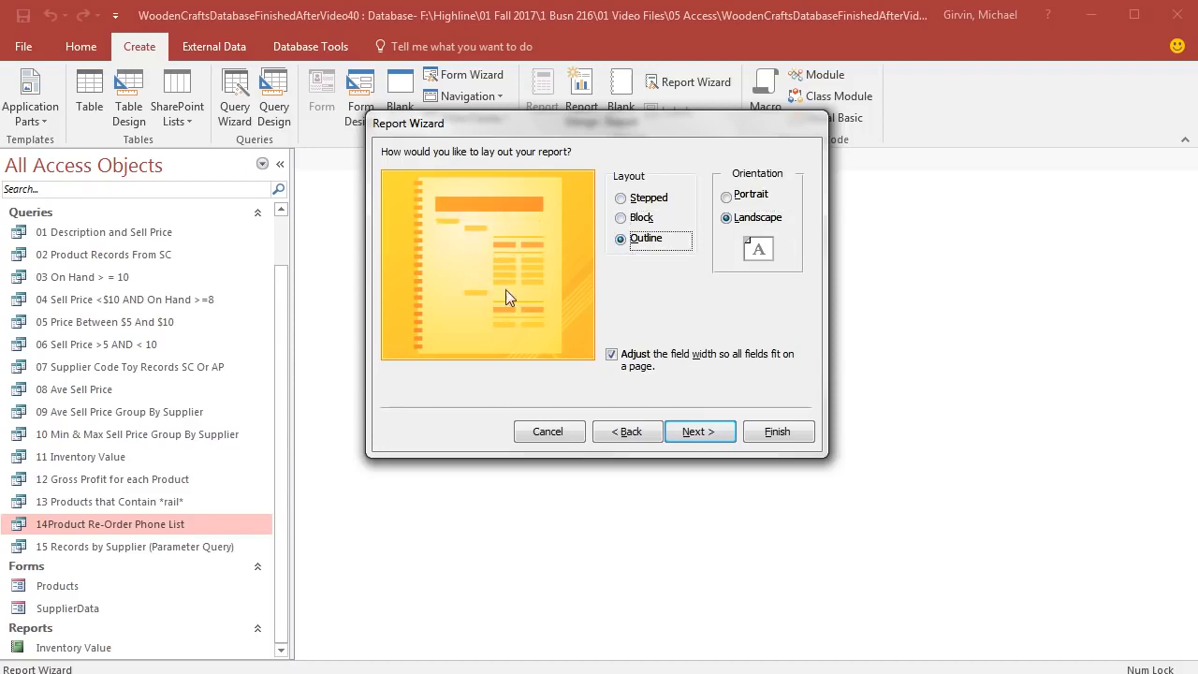
pyautogui.click(624, 199)
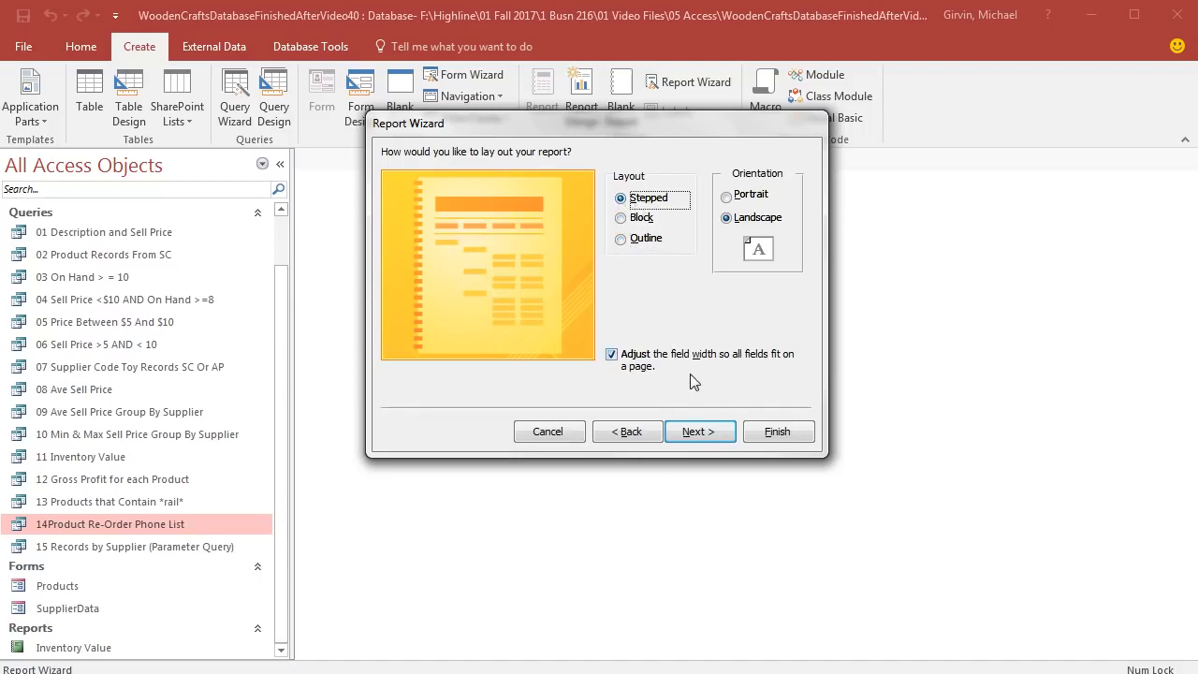
pyautogui.click(718, 436)
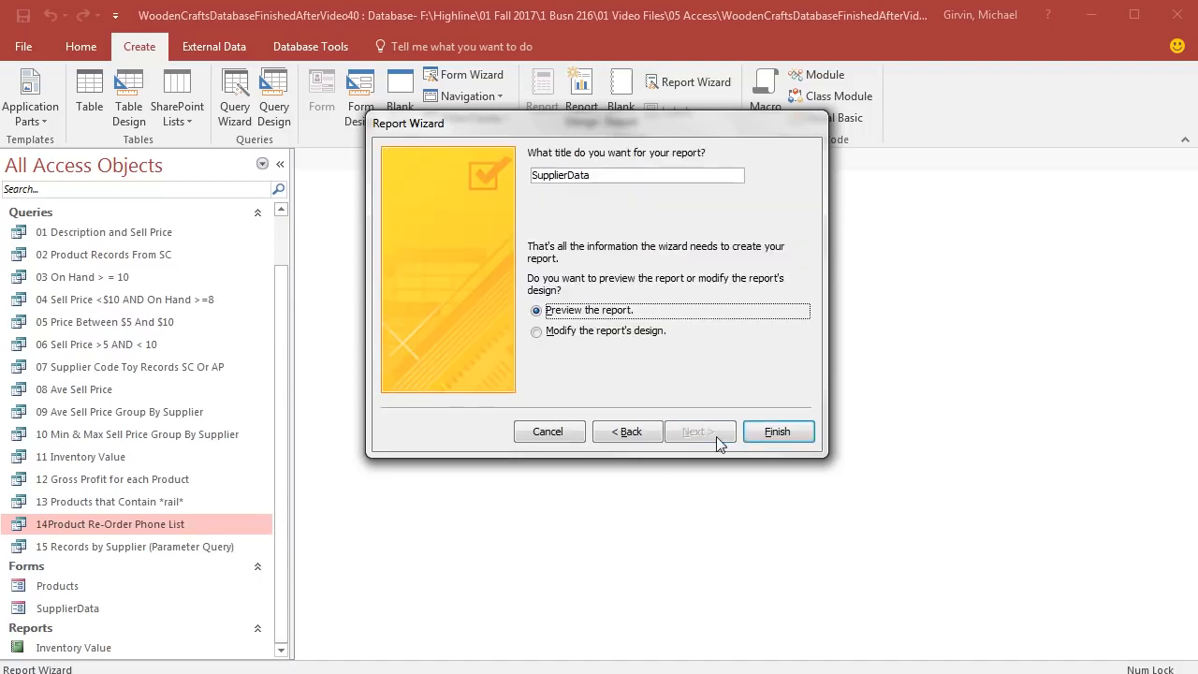
# - Title the report Product Re-Order Phone List, finish the wizard and review all columns in the preview
pyautogui.doubleClick(602, 178)
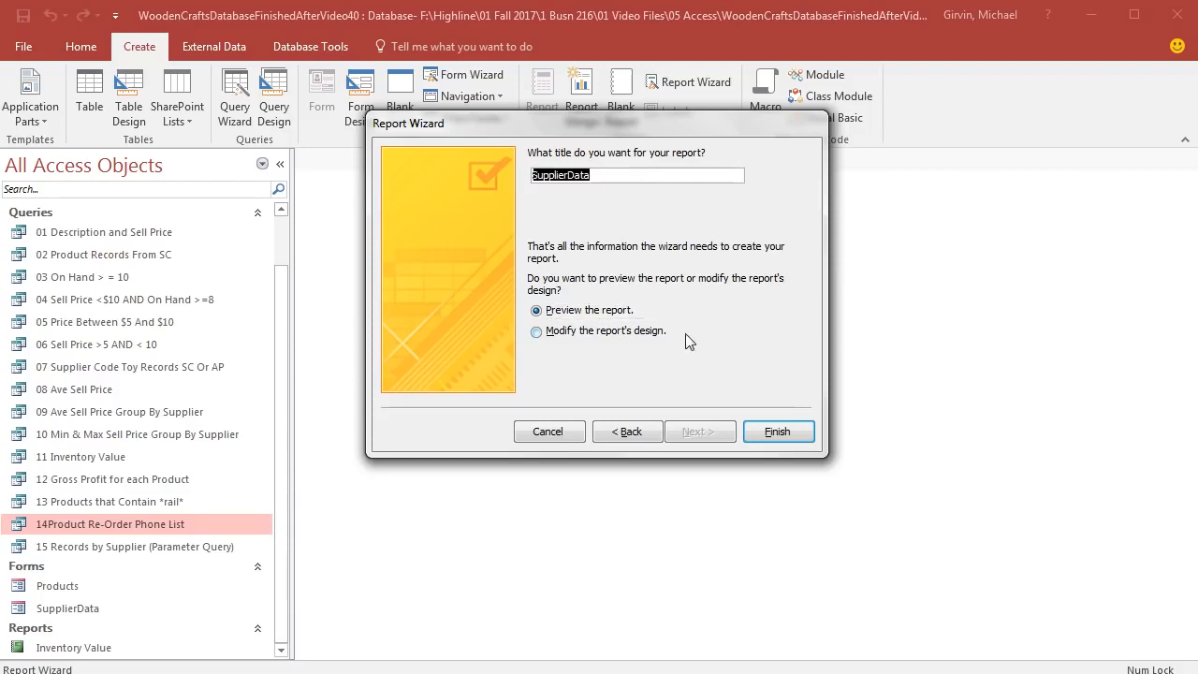
pyautogui.write('Product Re-Order Phone List')
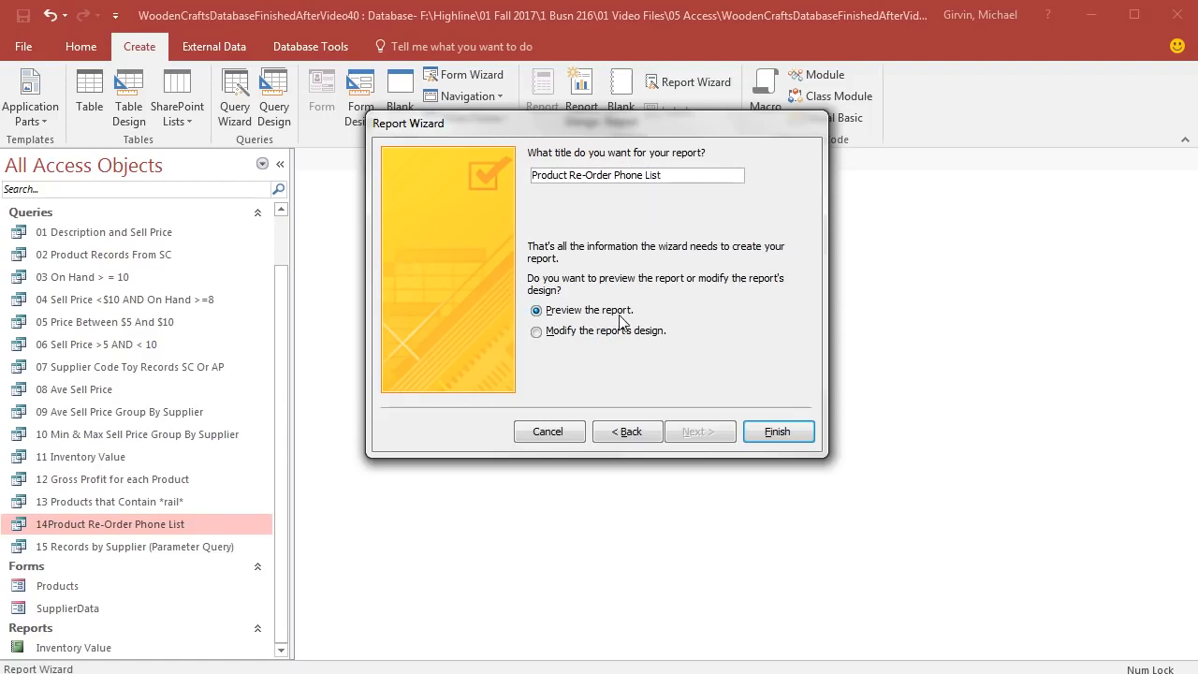
pyautogui.click(778, 433)
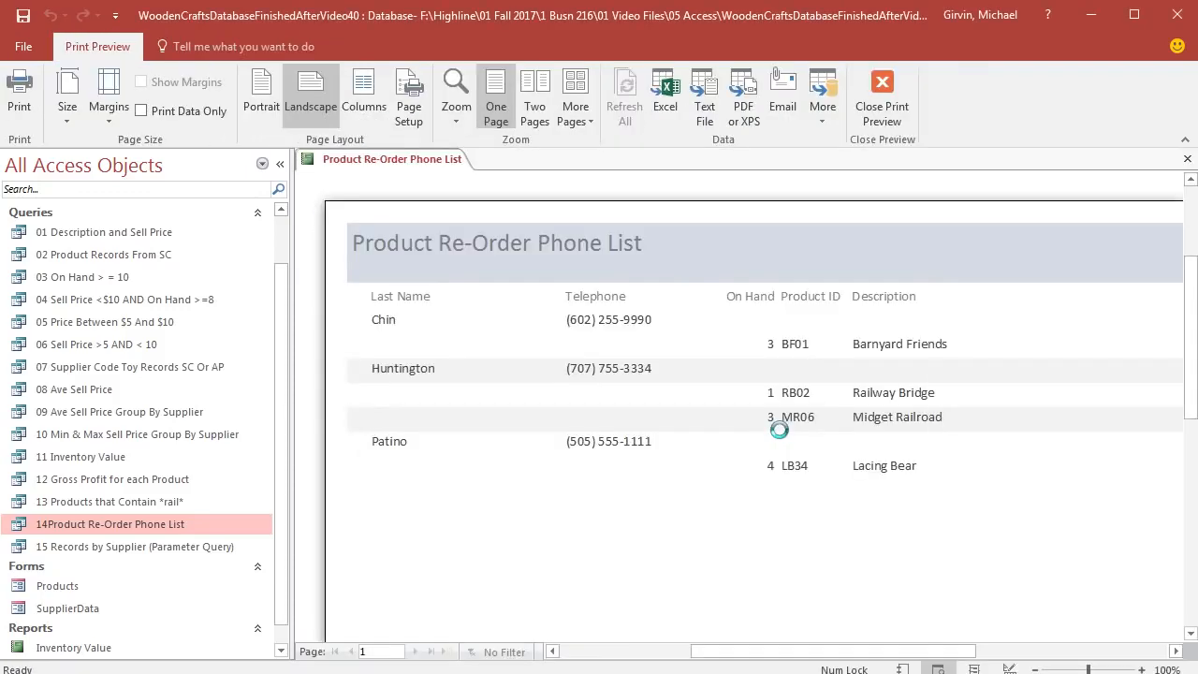
pyautogui.moveTo(737, 658); pyautogui.dragTo(879, 660)
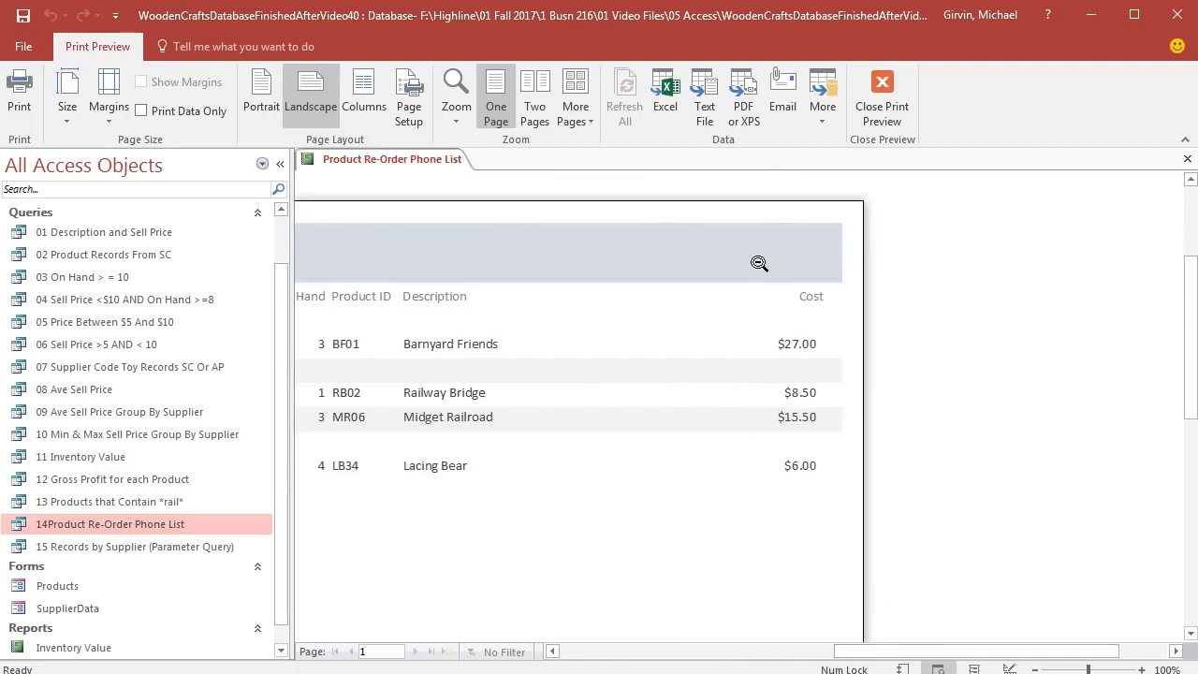
pyautogui.moveTo(921, 658); pyautogui.dragTo(748, 653)
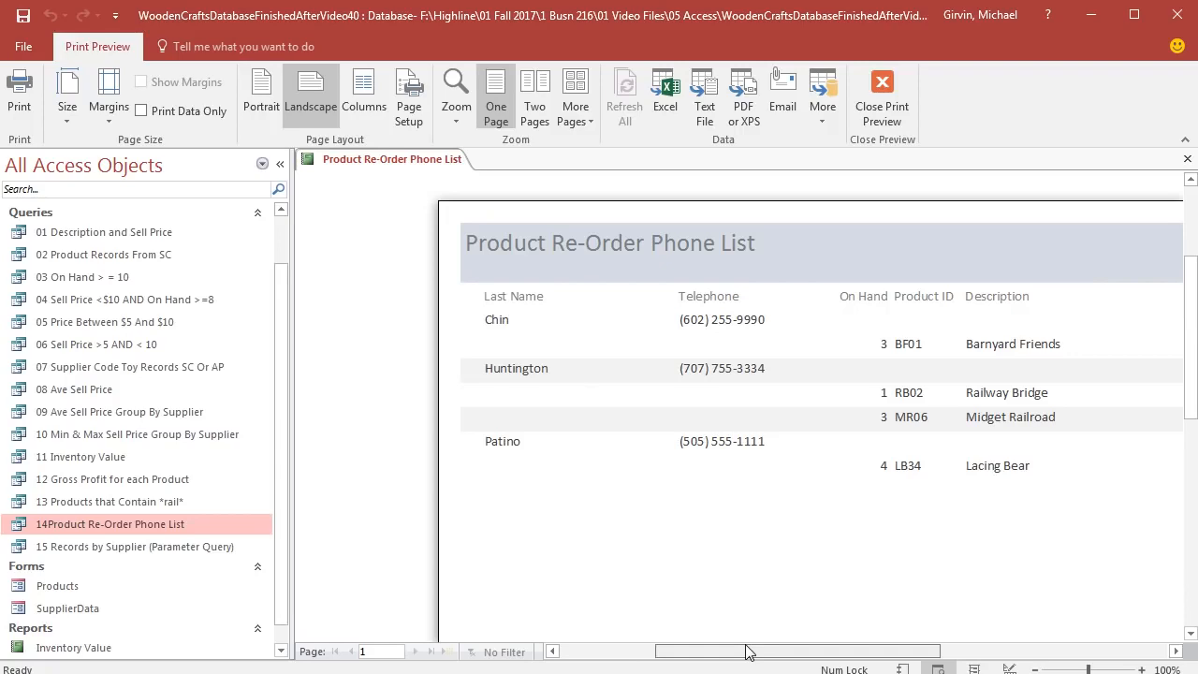
# - Close the print preview and switch the Product Re-Order Phone List report to Layout View
pyautogui.click(883, 89)
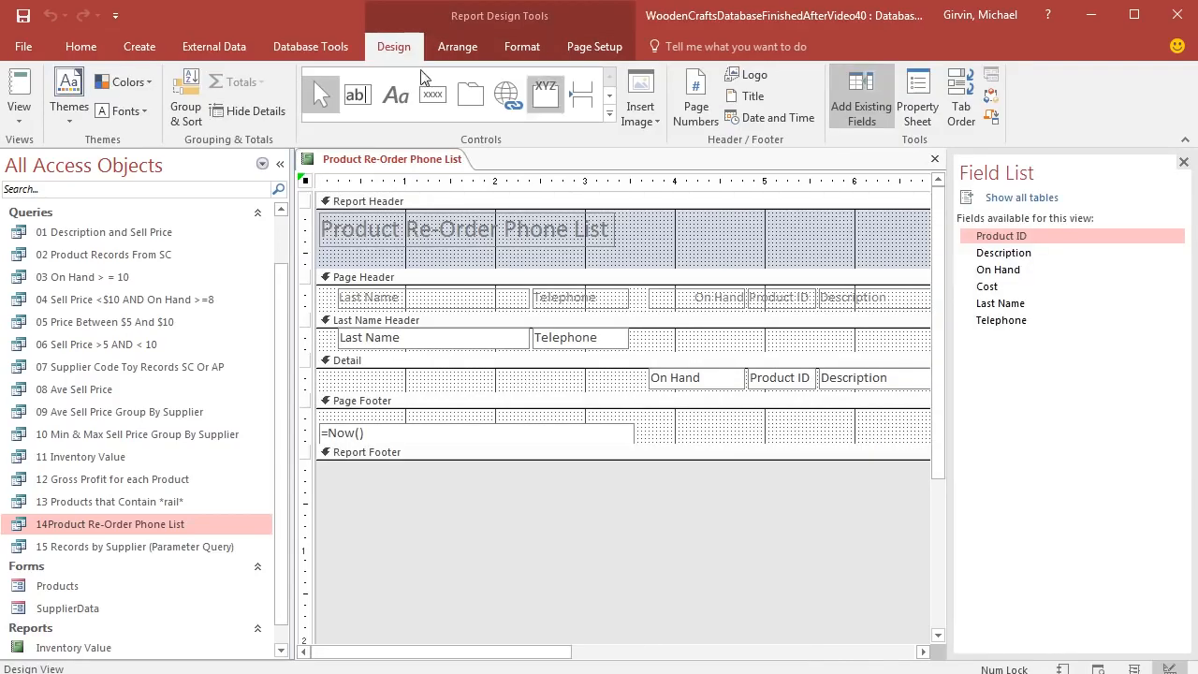
pyautogui.click(17, 128)
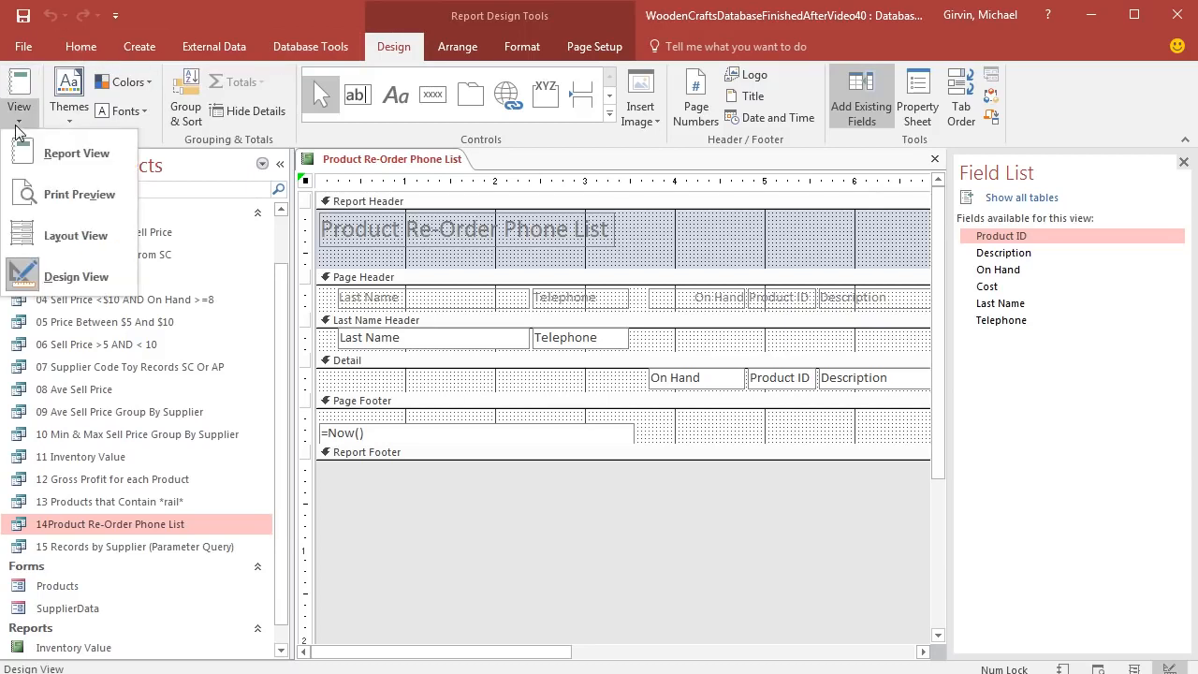
pyautogui.click(77, 238)
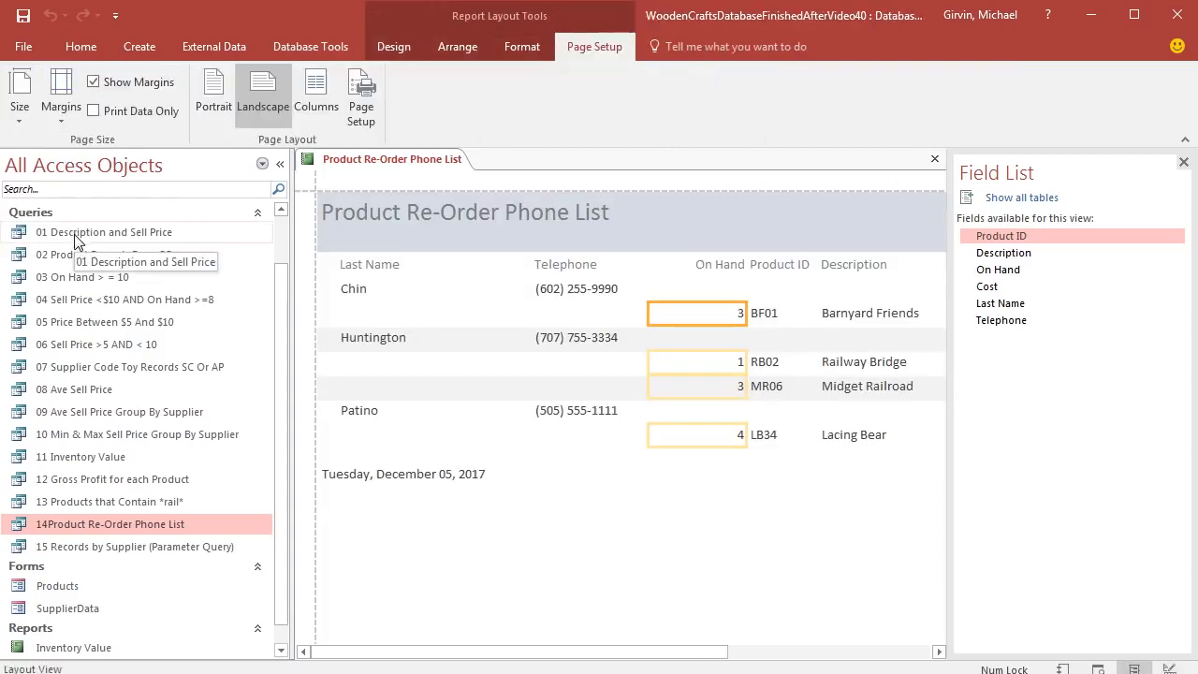
# - Narrow the Last Name column with its heading, and extend the left edge of the Telephone column and heading to meet it
pyautogui.click(375, 264)
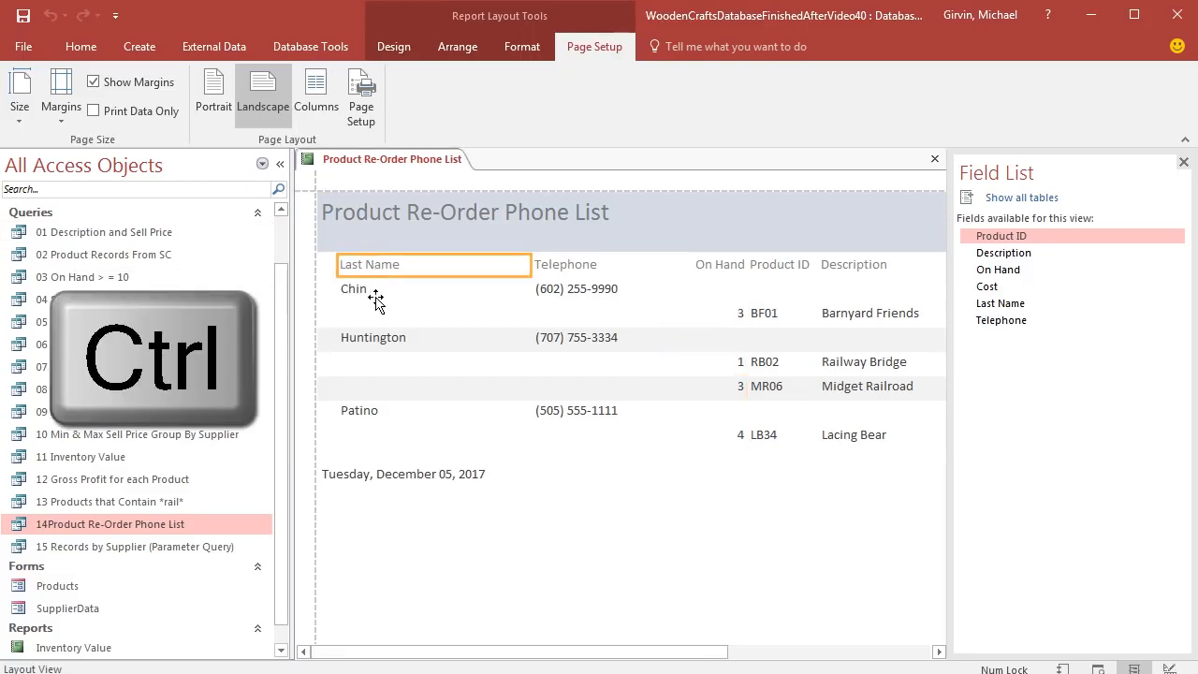
pyautogui.keyDown('ctrl'); pyautogui.click(373, 294); pyautogui.keyUp('ctrl')
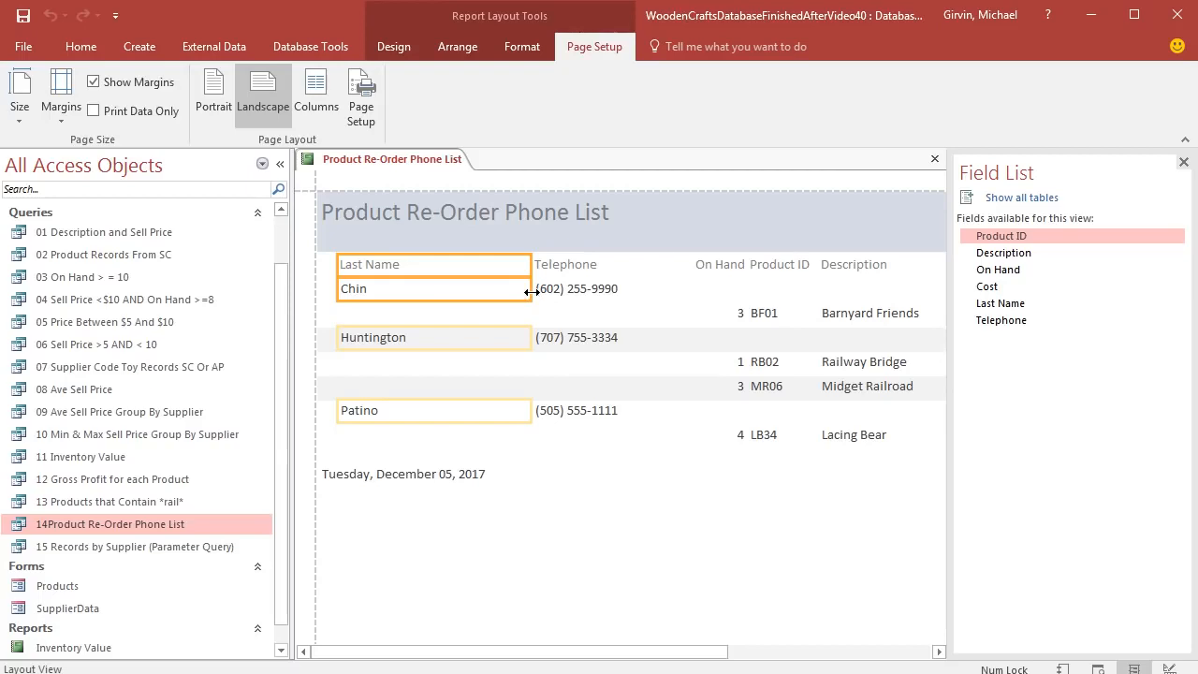
pyautogui.moveTo(530, 292); pyautogui.dragTo(487, 292)
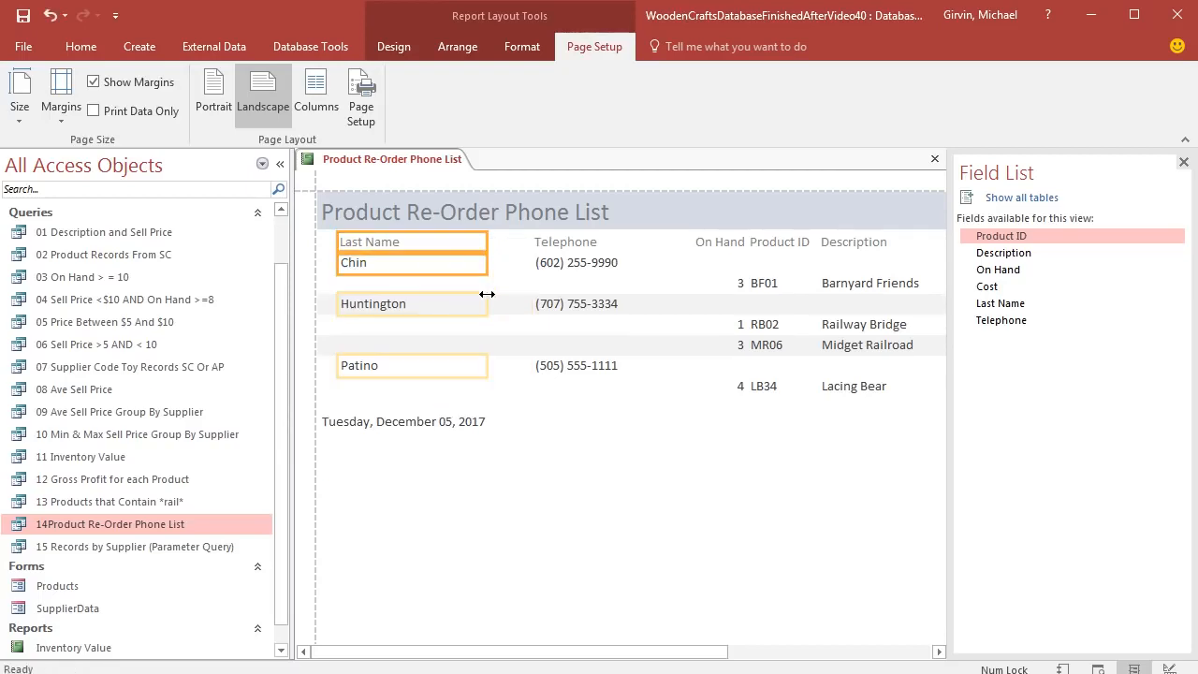
pyautogui.click(561, 242)
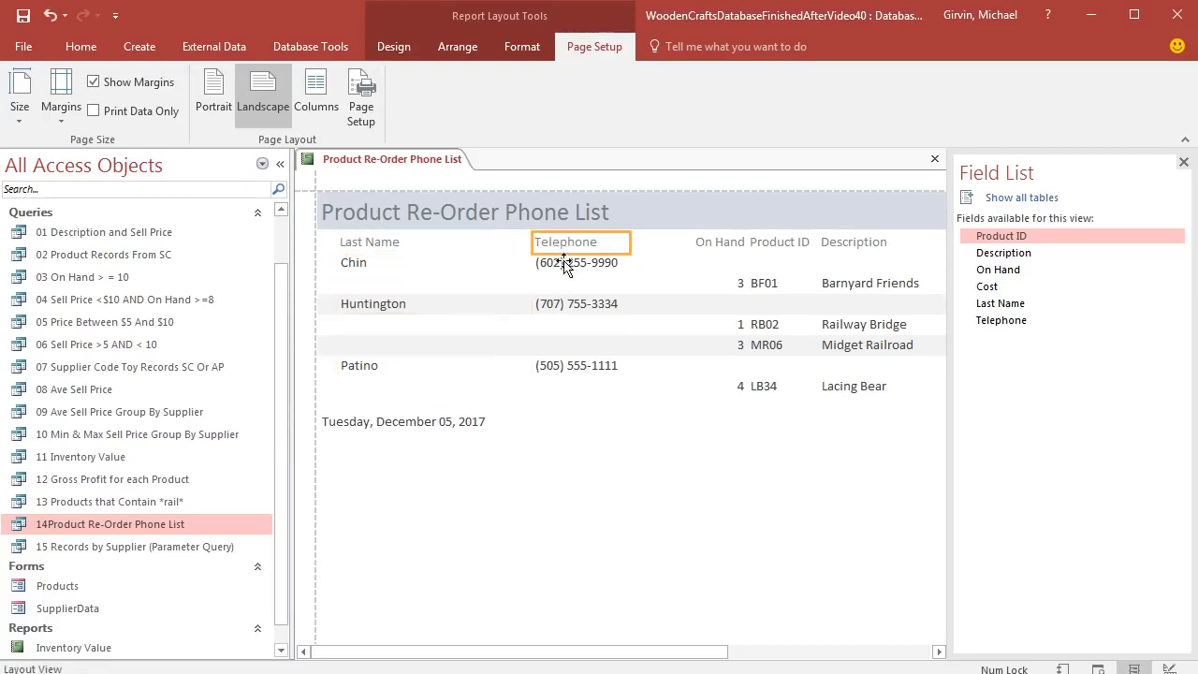
pyautogui.keyDown('ctrl'); pyautogui.click(564, 265); pyautogui.keyUp('ctrl')
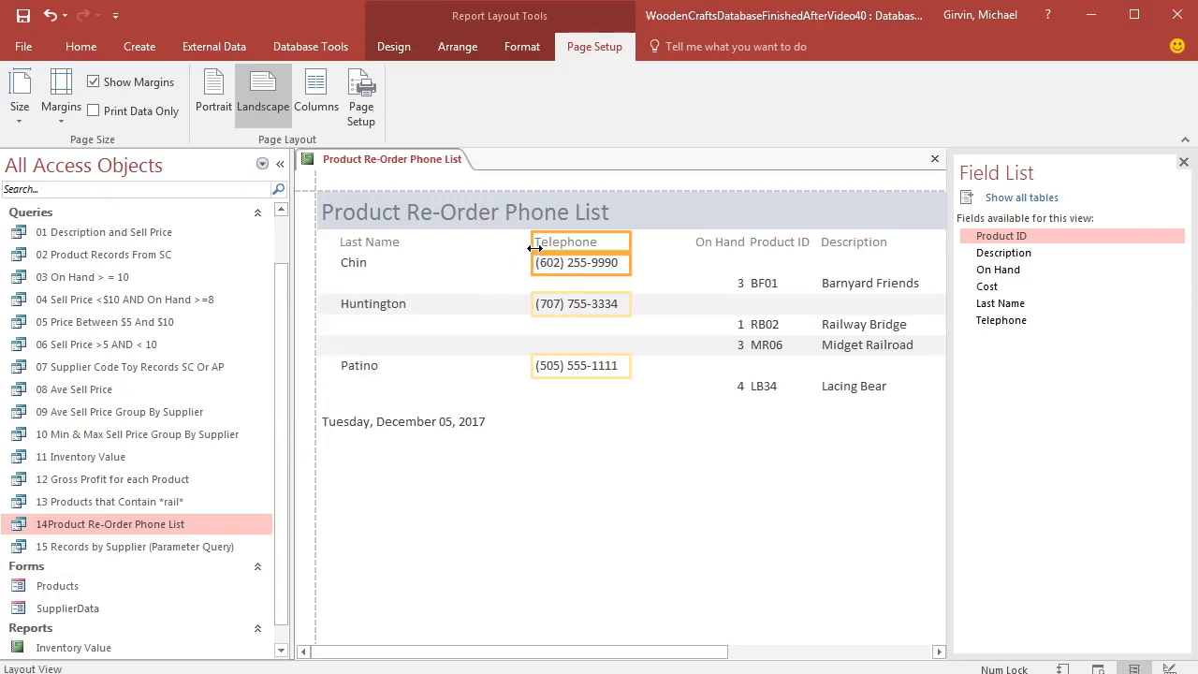
pyautogui.moveTo(530, 247); pyautogui.dragTo(487, 247)
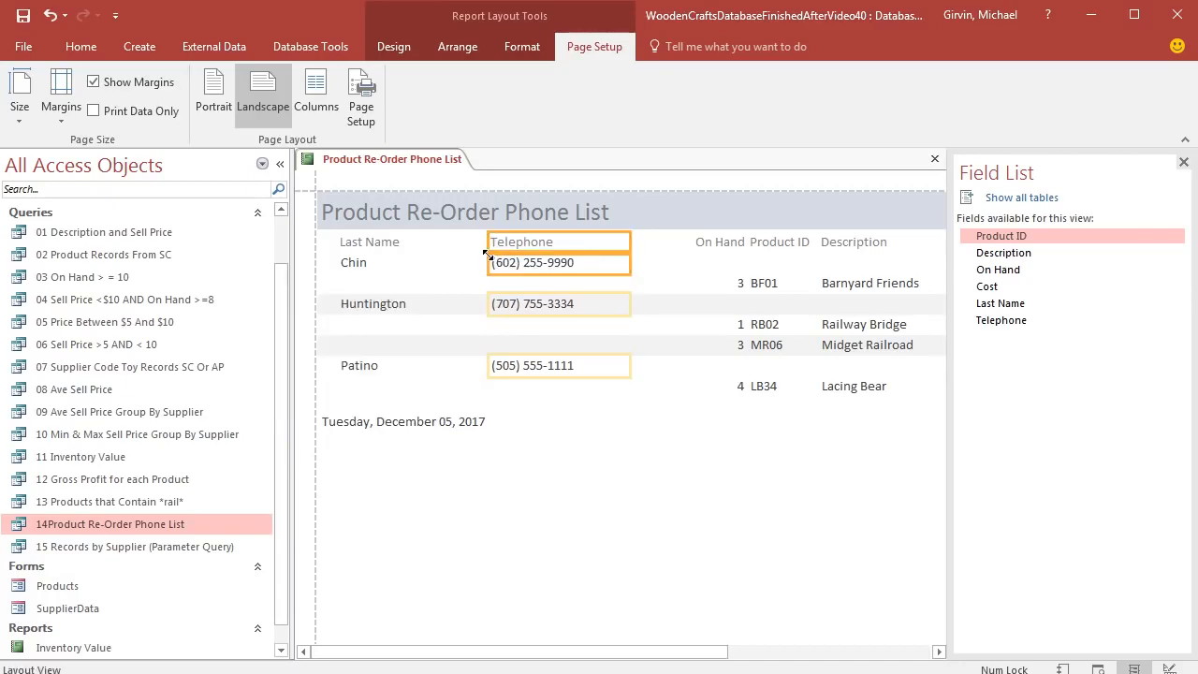
# - Narrow the On Hand heading and values together, and shift them left toward the Telephone column
pyautogui.click(710, 241)
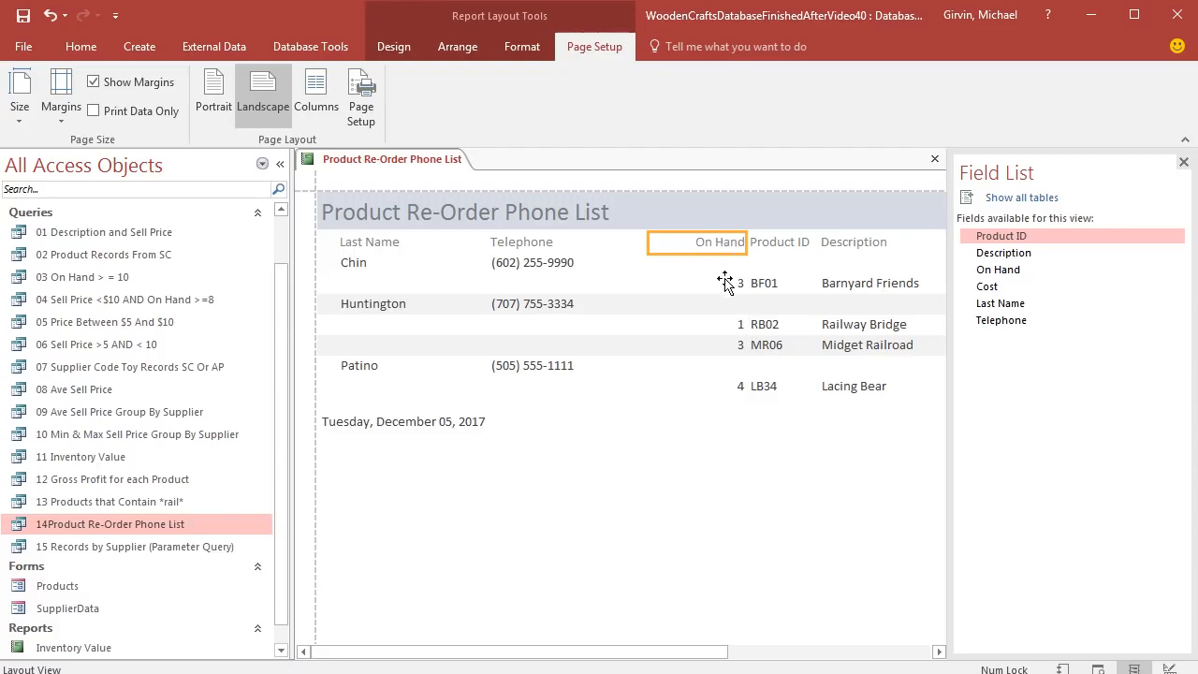
pyautogui.keyDown('ctrl'); pyautogui.click(722, 285); pyautogui.keyUp('ctrl')
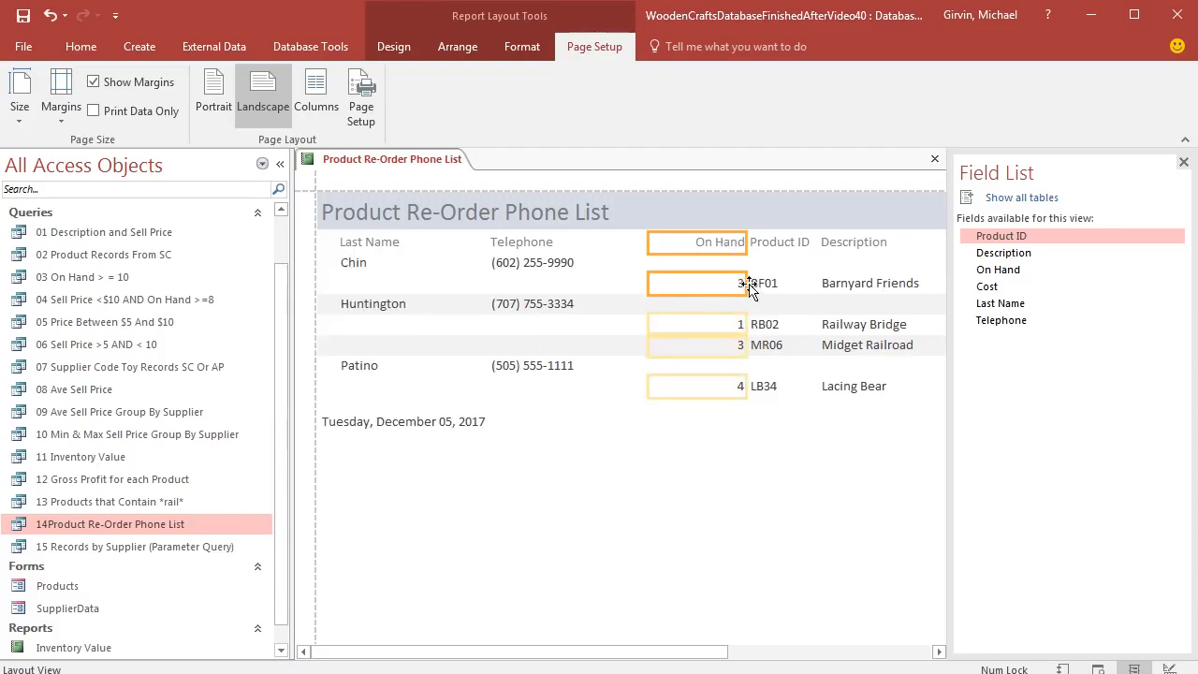
pyautogui.moveTo(746, 284); pyautogui.dragTo(709, 285)
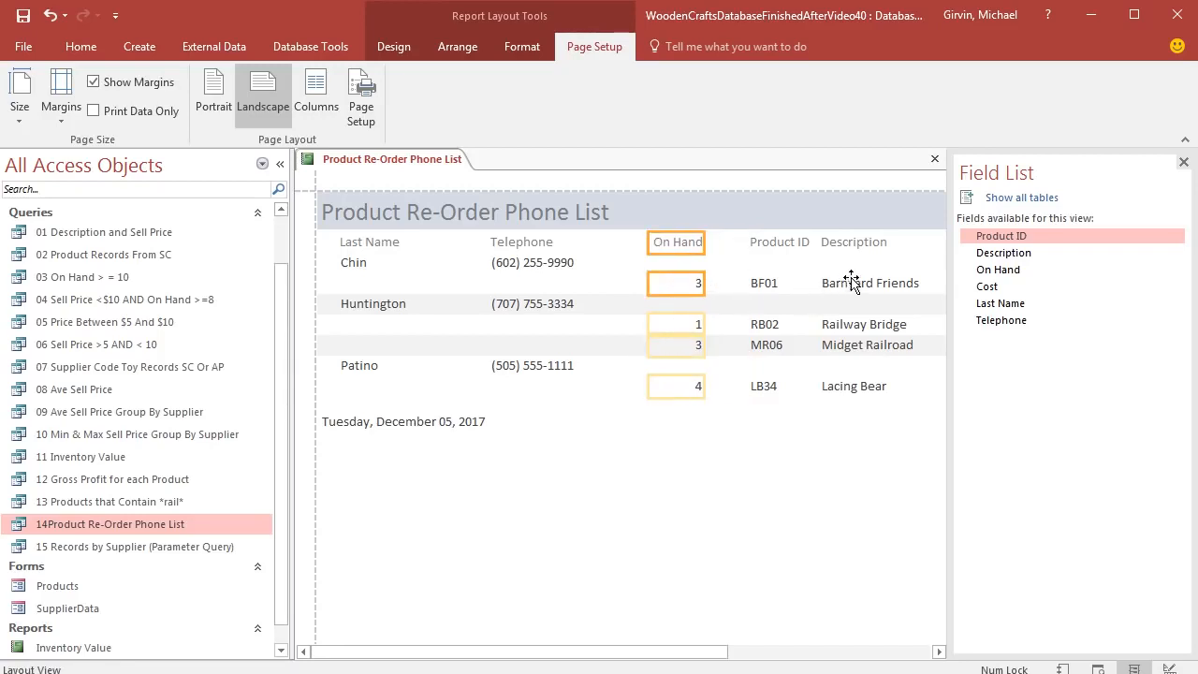
pyautogui.press('Left')
pyautogui.press('Left')
pyautogui.press('Left')
pyautogui.press('Left')
pyautogui.press('Left')
pyautogui.press('Left')
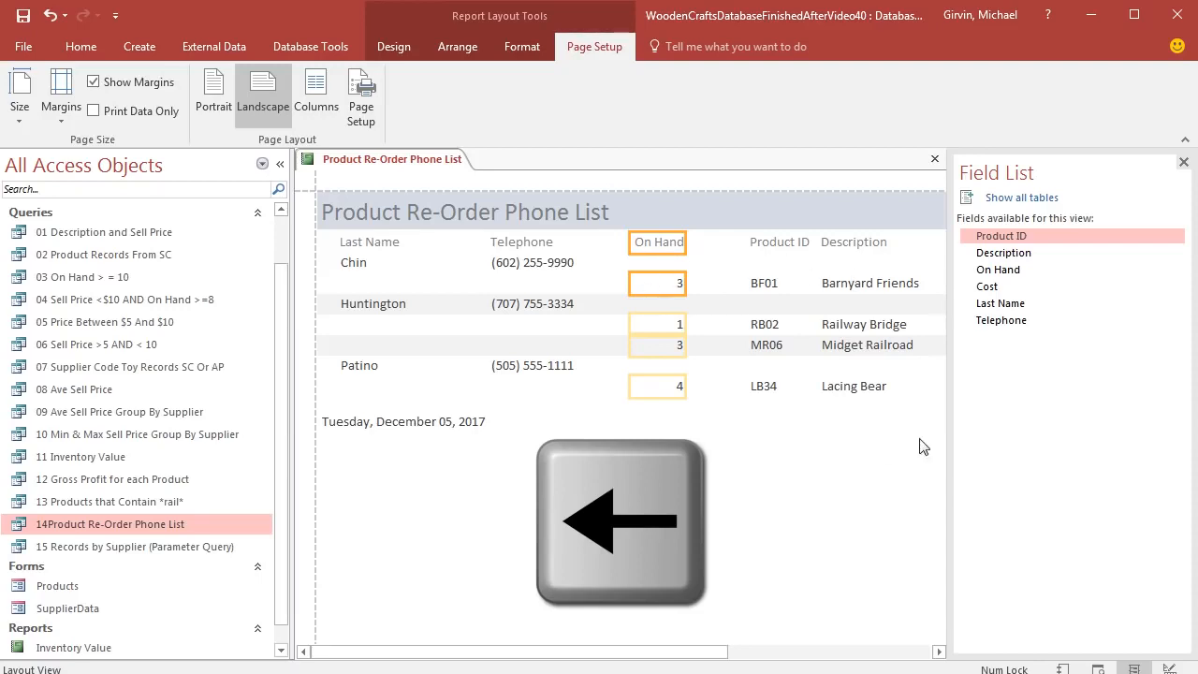
pyautogui.press('Left')
pyautogui.press('Left')
pyautogui.press('Left')
pyautogui.press('Left')
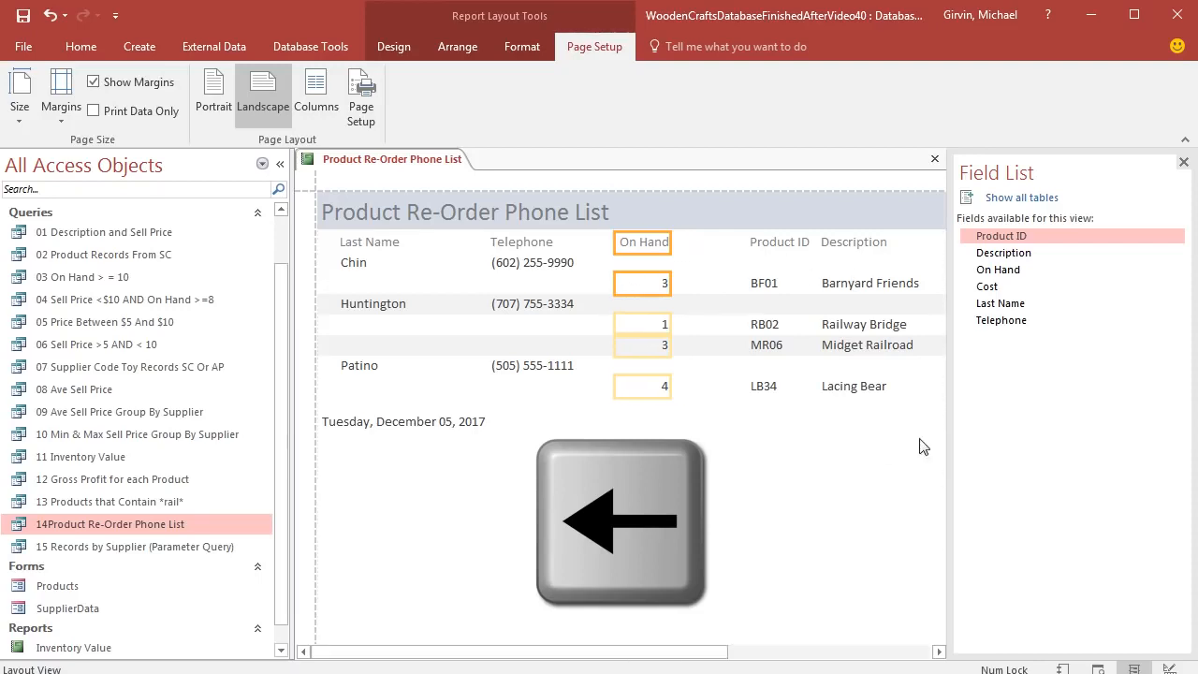
# - Shift the Product ID heading and values together to the left, leaving a gap before the Description column
pyautogui.click(786, 241)
pyautogui.keyDown('ctrl'); pyautogui.click(767, 282); pyautogui.keyUp('ctrl')
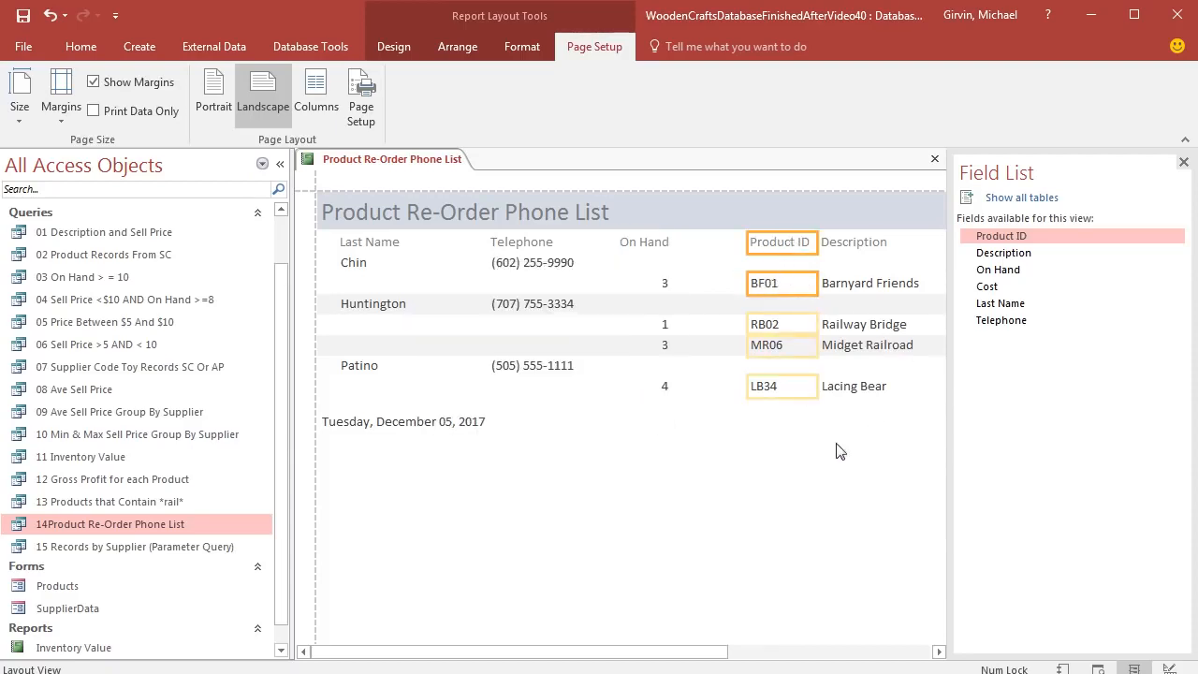
pyautogui.press('Left')
pyautogui.press('Left')
pyautogui.press('Left')
pyautogui.press('Left')
pyautogui.press('Left')
pyautogui.press('Left')
pyautogui.press('Left')
pyautogui.press('Left')
pyautogui.press('Left')
pyautogui.press('Left')
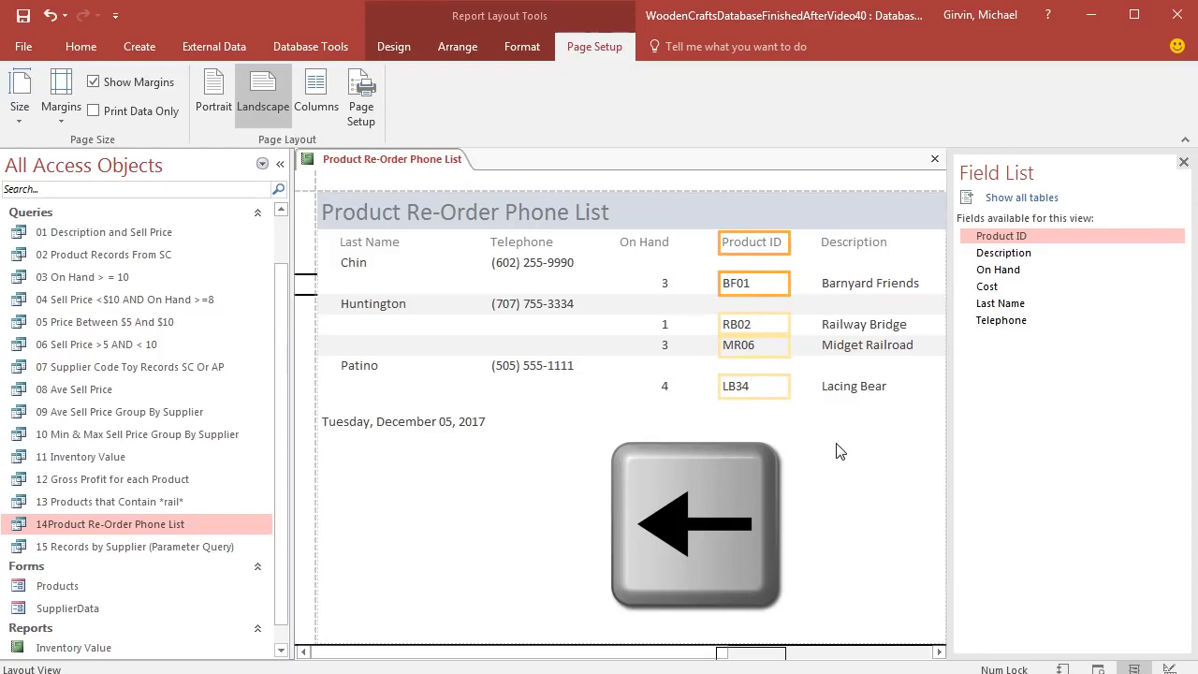
# - Narrow the Cost heading and values together from their right edge, and shift them left toward the Description column
pyautogui.moveTo(691, 653); pyautogui.dragTo(897, 661)
pyautogui.click(920, 246)
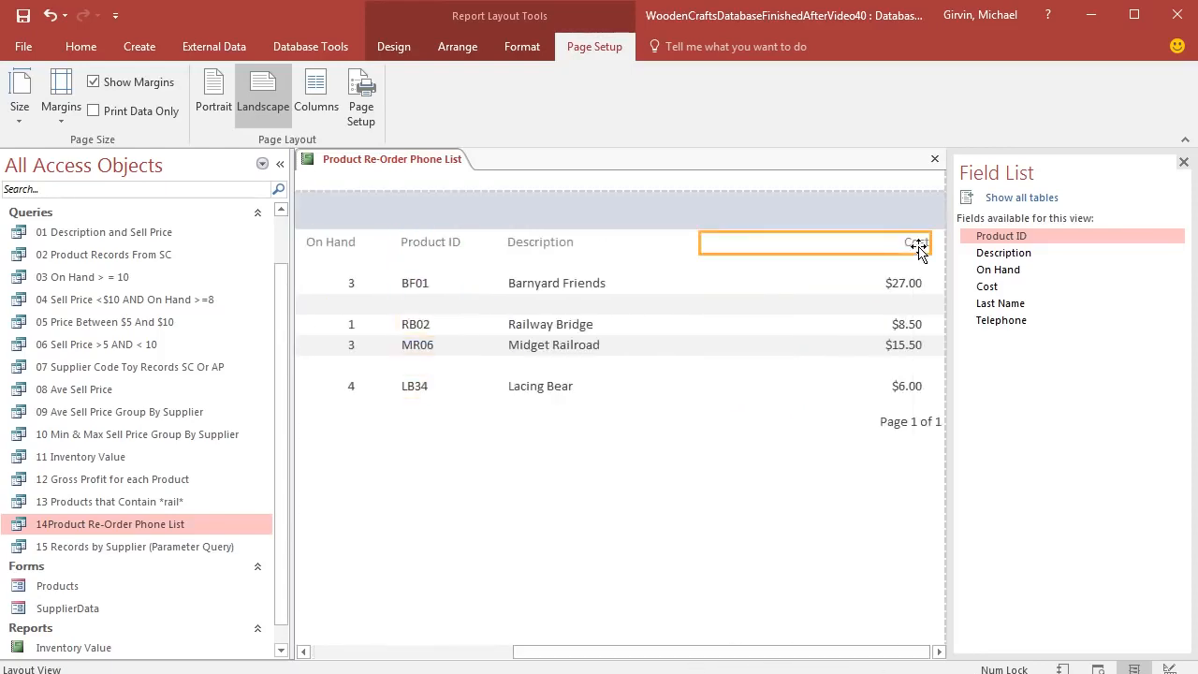
pyautogui.keyDown('ctrl'); pyautogui.click(895, 294); pyautogui.keyUp('ctrl')
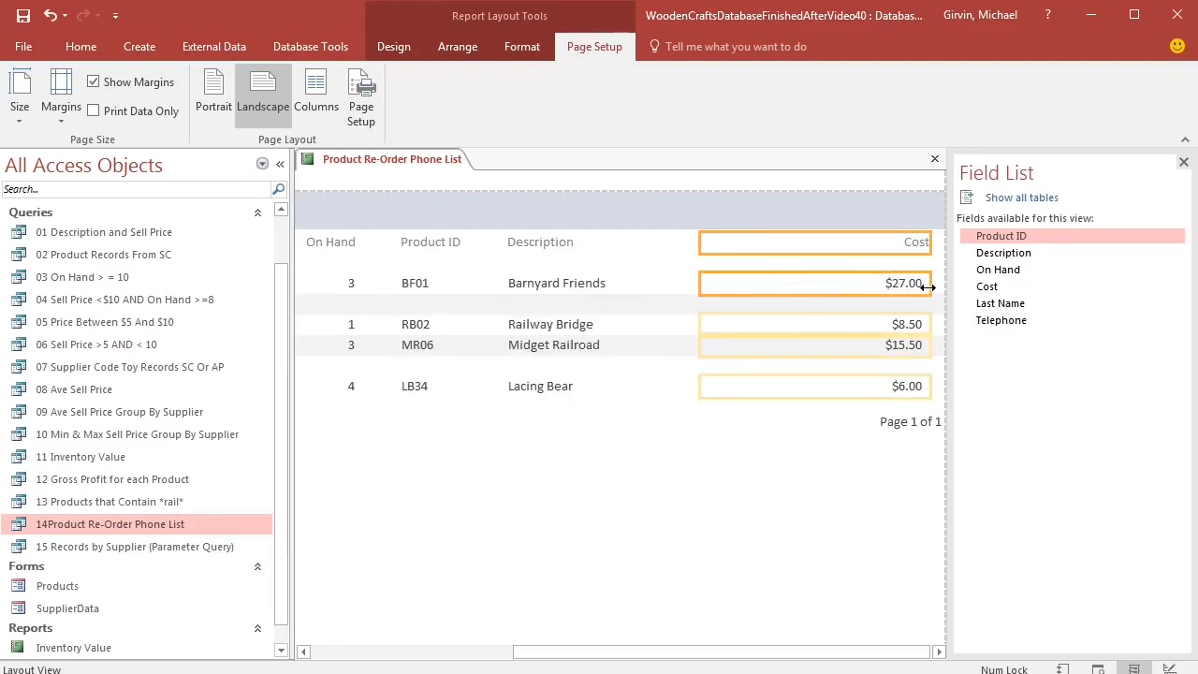
pyautogui.moveTo(929, 279); pyautogui.dragTo(792, 283)
pyautogui.press('Left')
pyautogui.press('Left')
pyautogui.press('Left')
pyautogui.press('Left')
pyautogui.press('Left')
pyautogui.press('Left')
pyautogui.press('Left')
pyautogui.press('Left')
pyautogui.press('Left')
pyautogui.press('Left')
pyautogui.press('Left')
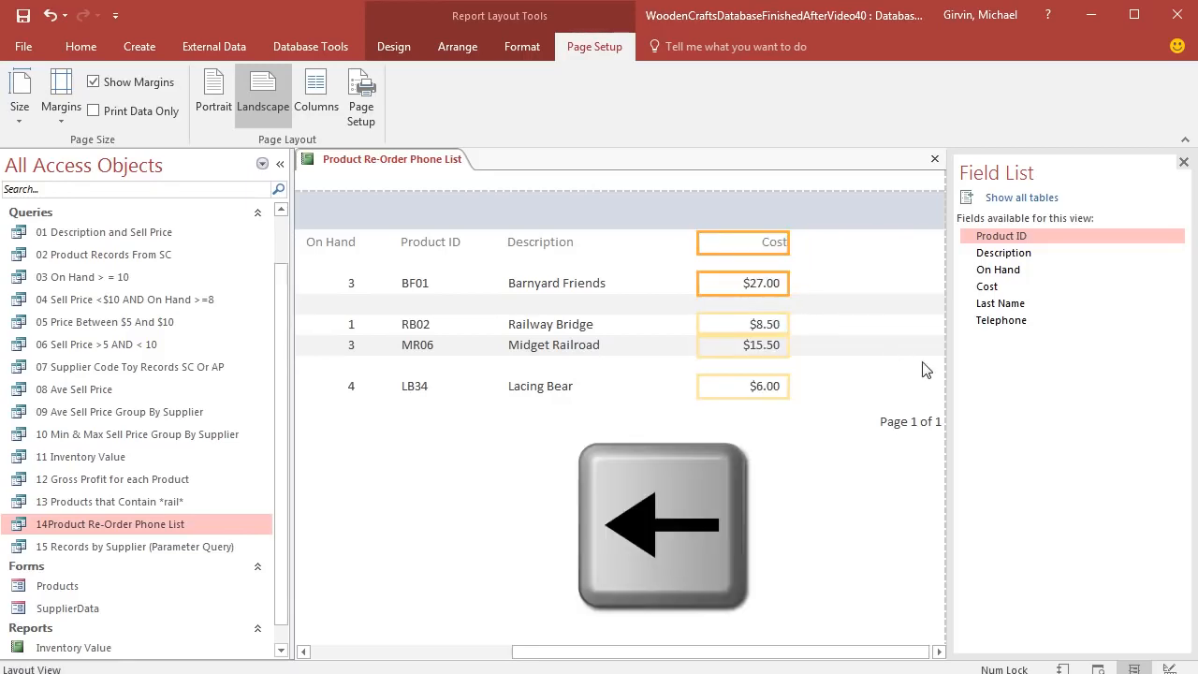
pyautogui.press('Left')
pyautogui.press('Left')
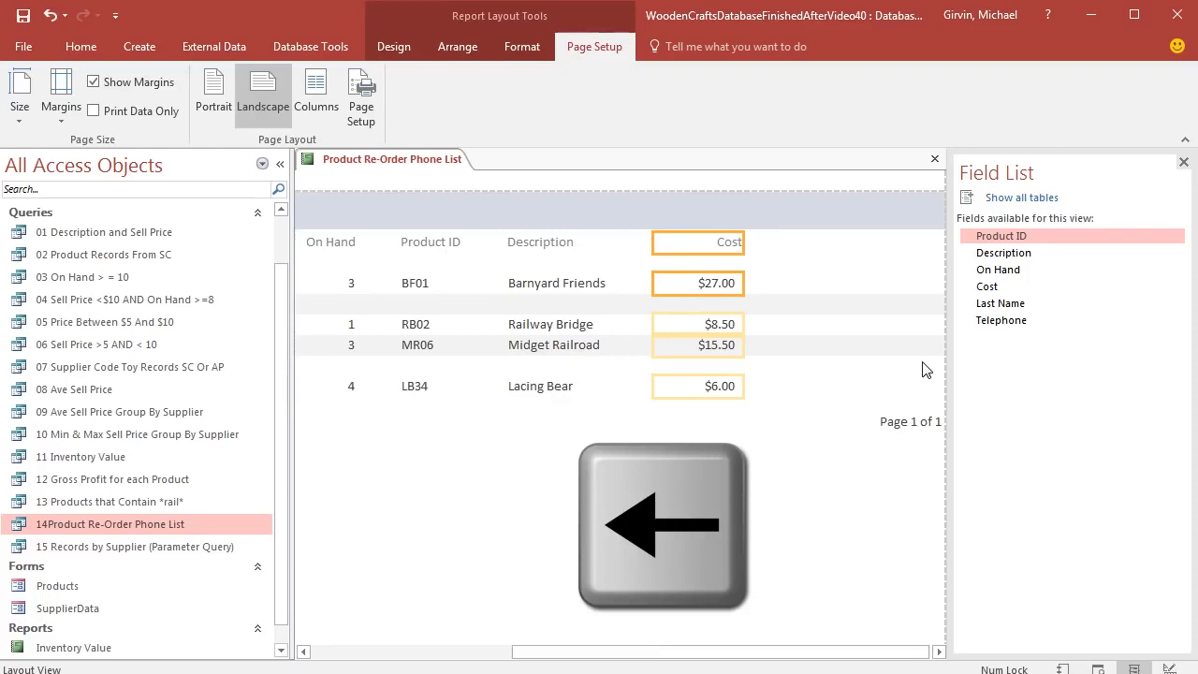
# - Make all six column headings bold, from Last Name through Cost
pyautogui.moveTo(877, 648); pyautogui.dragTo(749, 660)
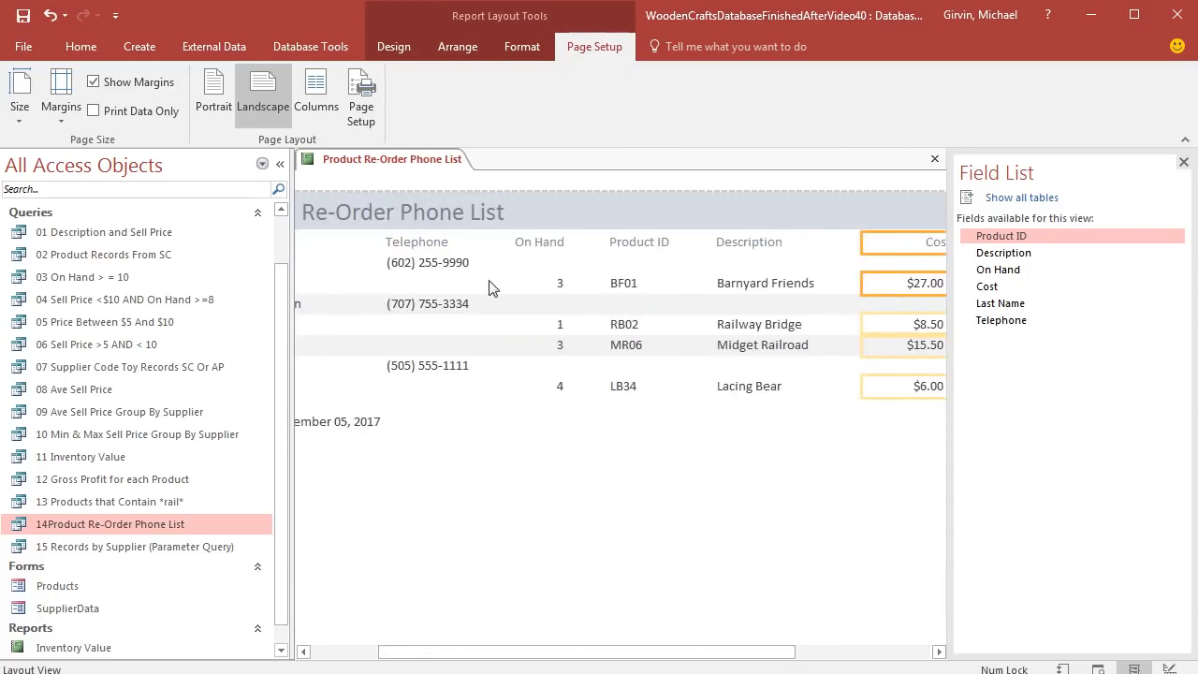
pyautogui.click(880, 242)
pyautogui.press('ctrl')
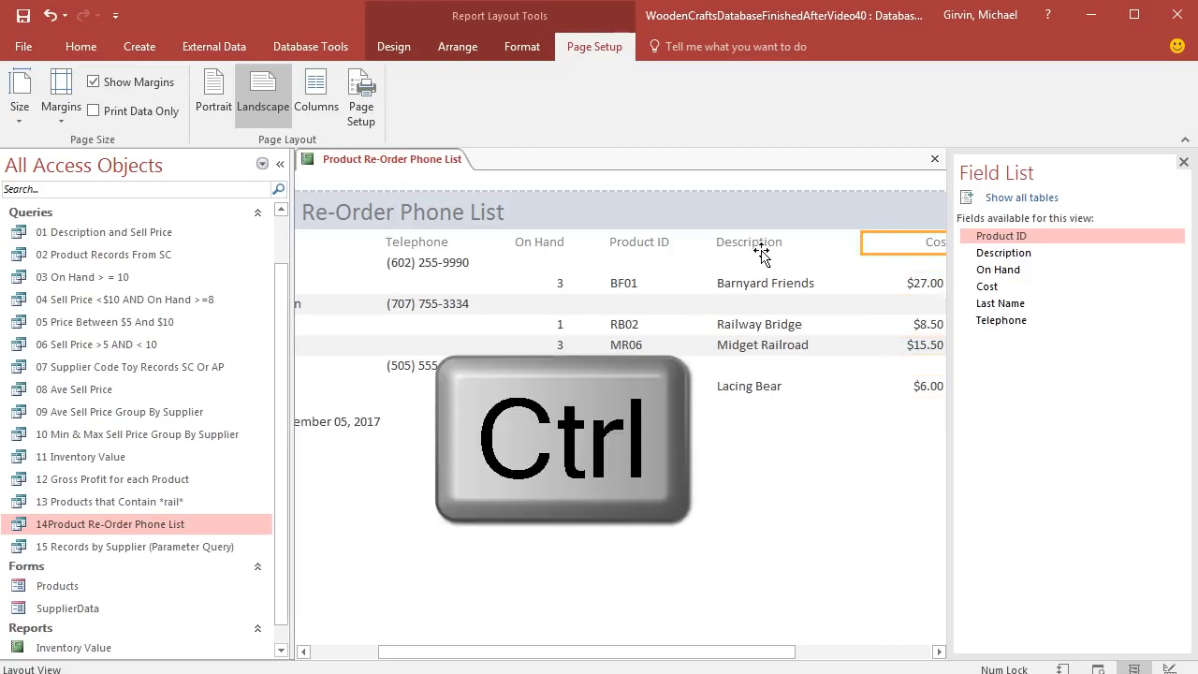
pyautogui.keyDown('ctrl'); pyautogui.click(735, 247); pyautogui.keyUp('ctrl')
pyautogui.keyDown('ctrl'); pyautogui.click(648, 245); pyautogui.keyUp('ctrl')
pyautogui.keyDown('ctrl'); pyautogui.click(547, 245); pyautogui.keyUp('ctrl')
pyautogui.keyDown('ctrl'); pyautogui.click(436, 245); pyautogui.keyUp('ctrl')
pyautogui.moveTo(432, 647); pyautogui.dragTo(326, 652)
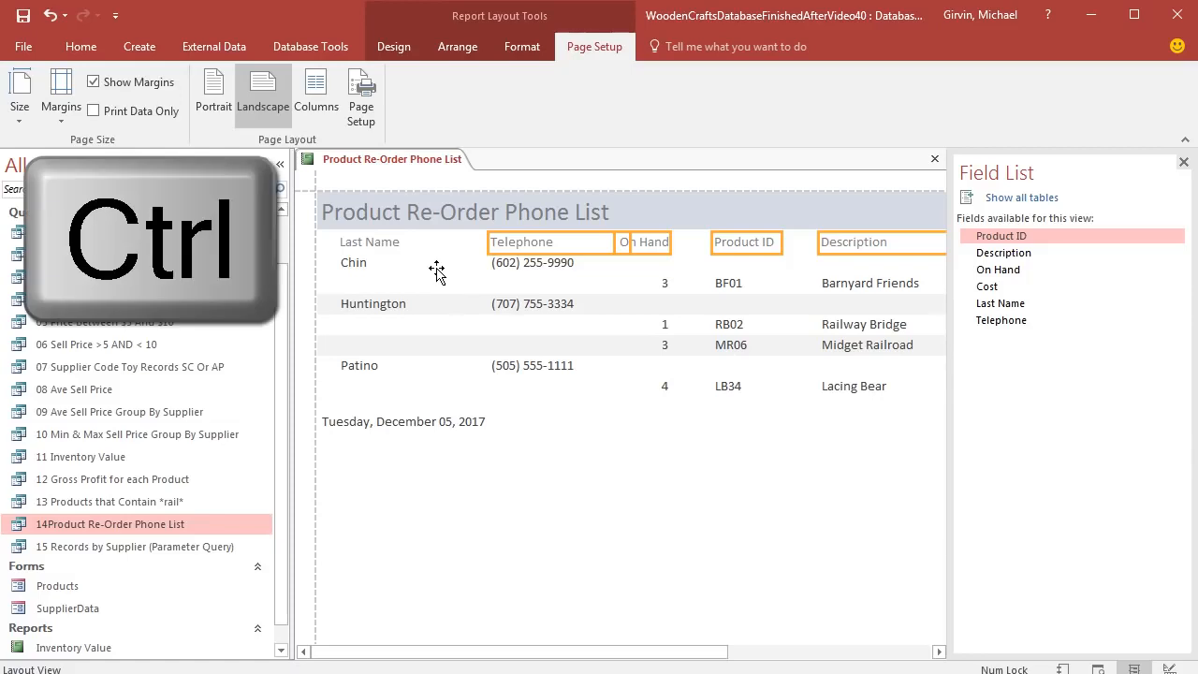
pyautogui.keyDown('ctrl'); pyautogui.click(388, 245); pyautogui.keyUp('ctrl')
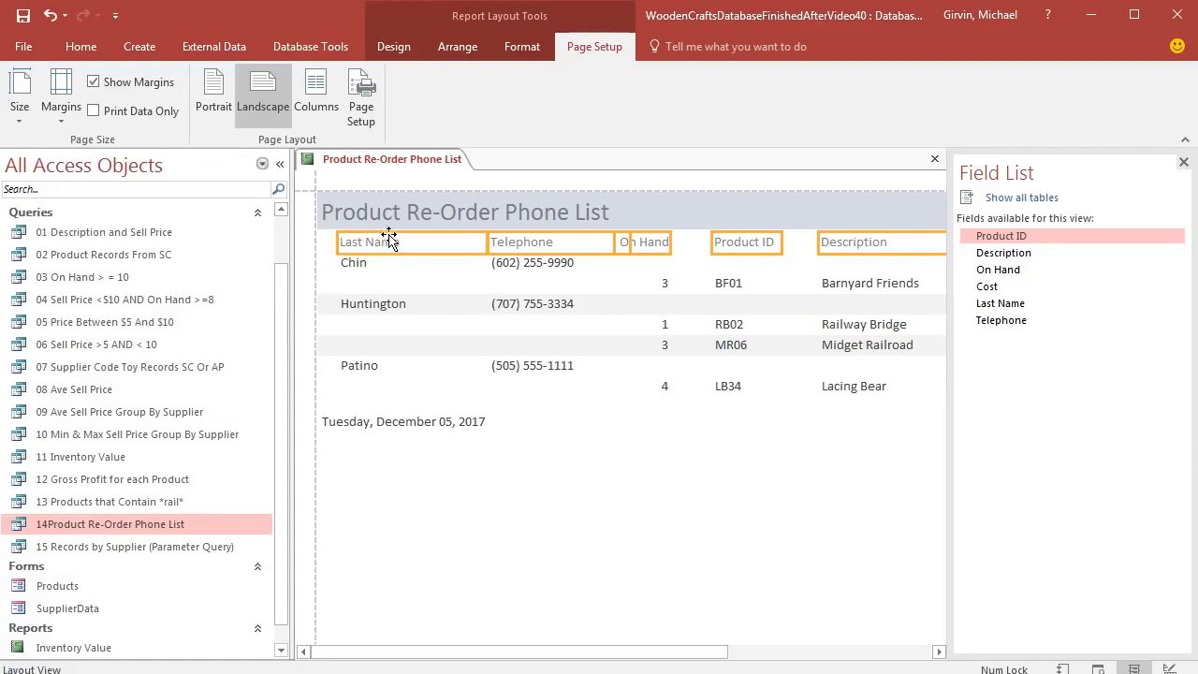
pyautogui.click(522, 48)
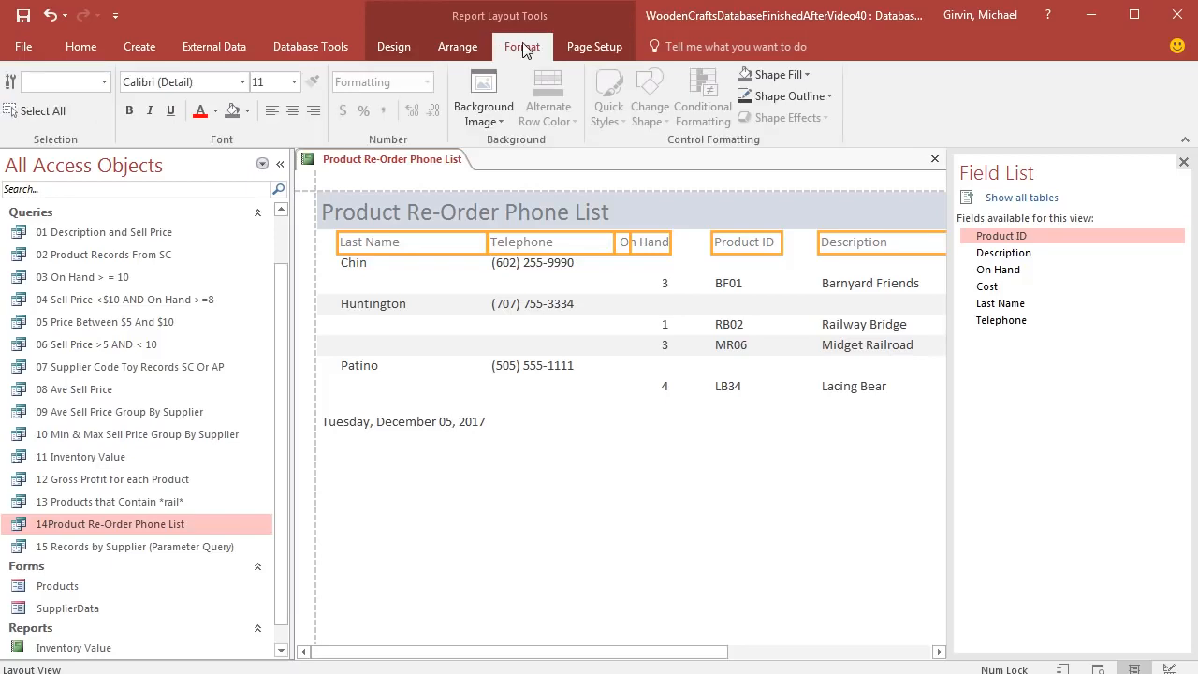
pyautogui.click(129, 110)
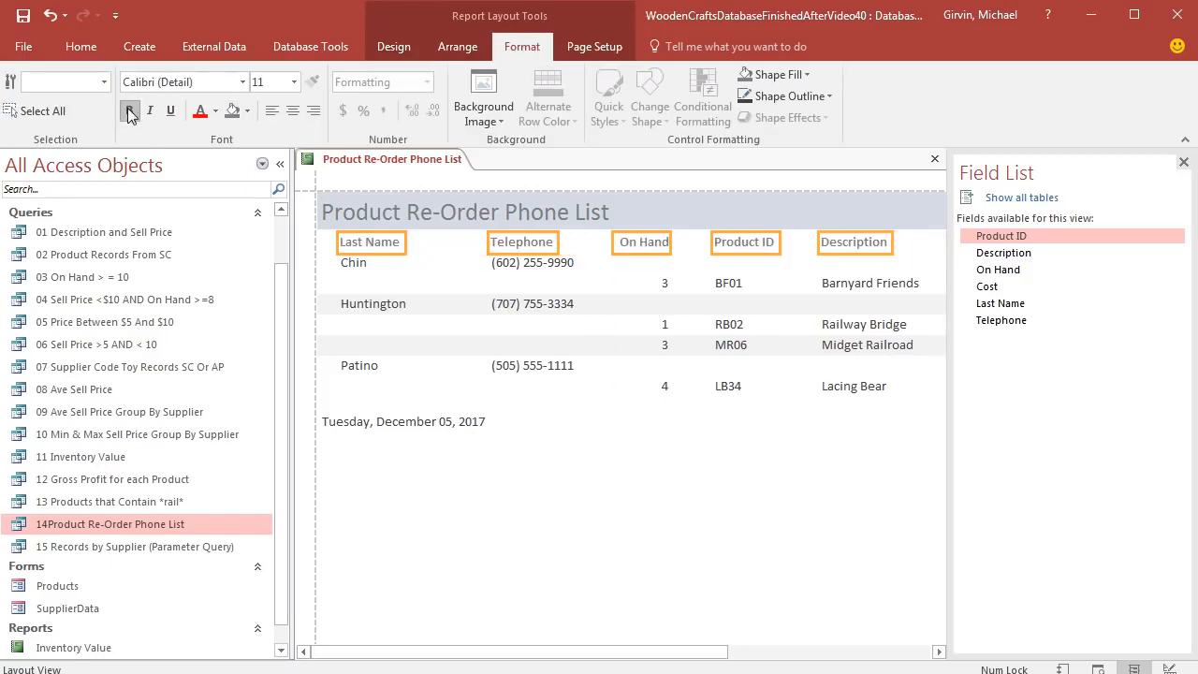
# - Set the font size of the selected column headings to 14
pyautogui.click(294, 82)
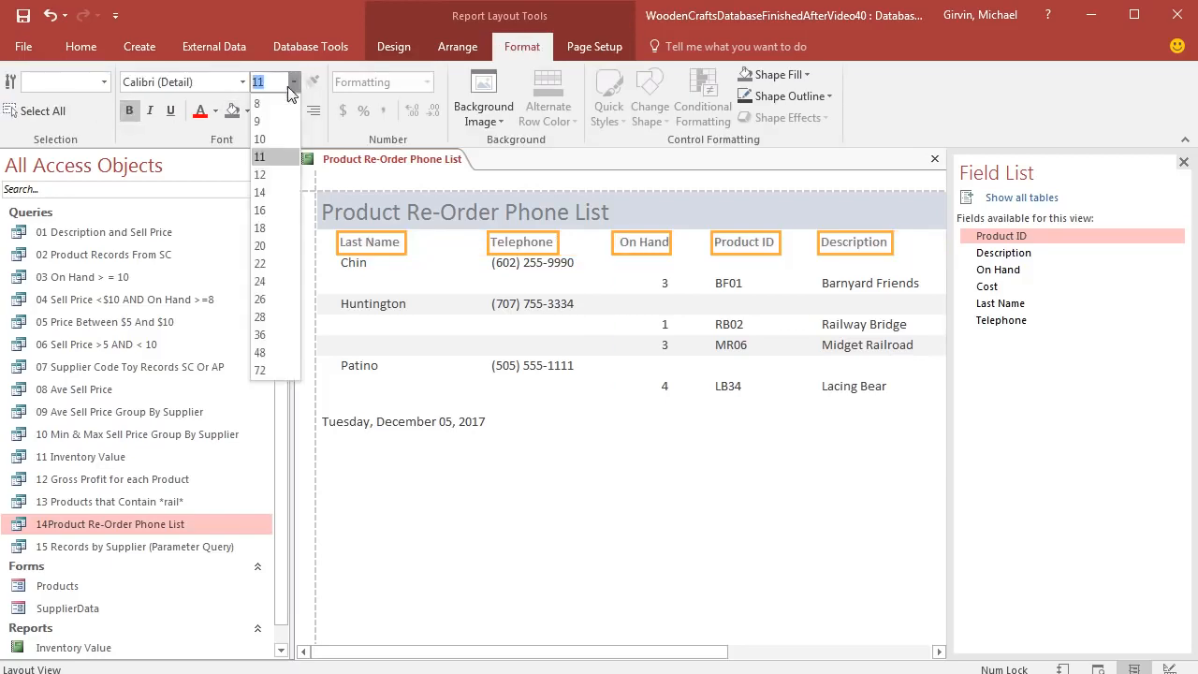
pyautogui.click(268, 174)
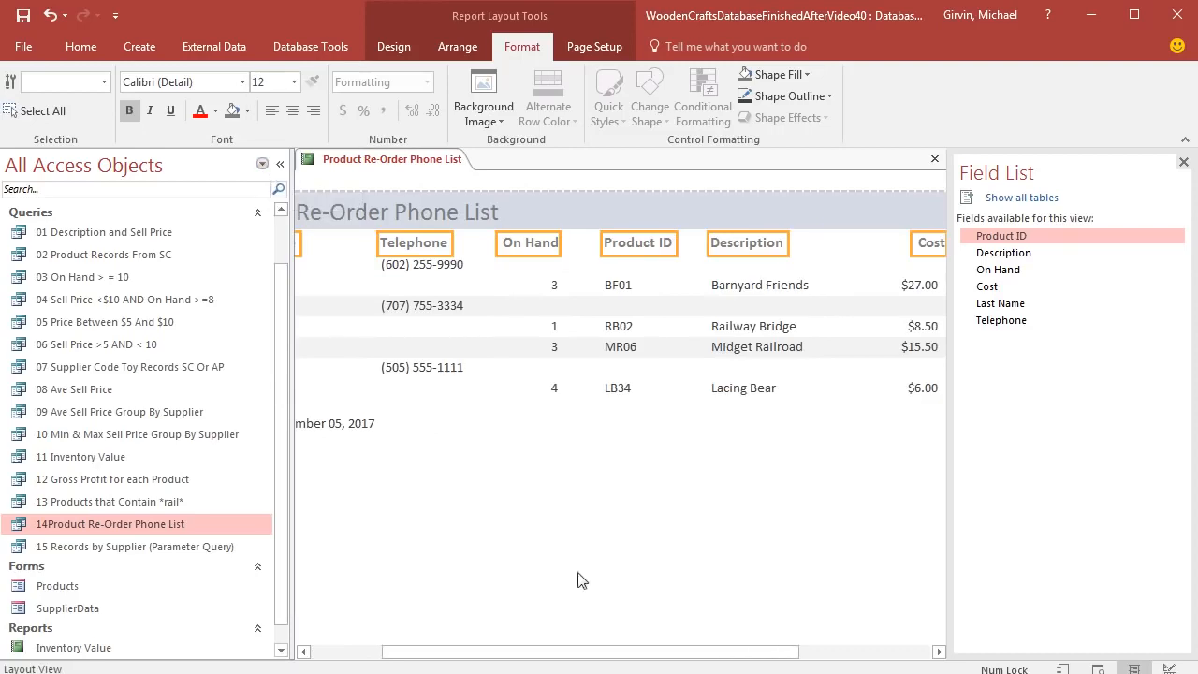
pyautogui.click(294, 83)
pyautogui.click(262, 193)
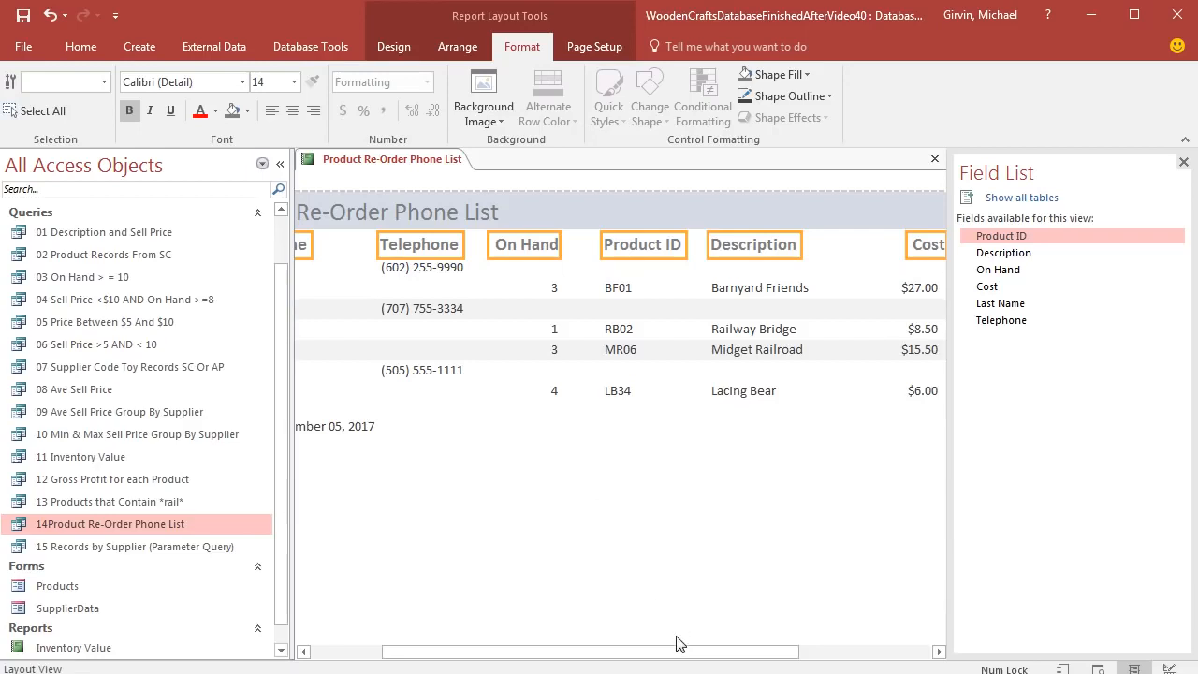
pyautogui.moveTo(680, 650); pyautogui.dragTo(580, 628)
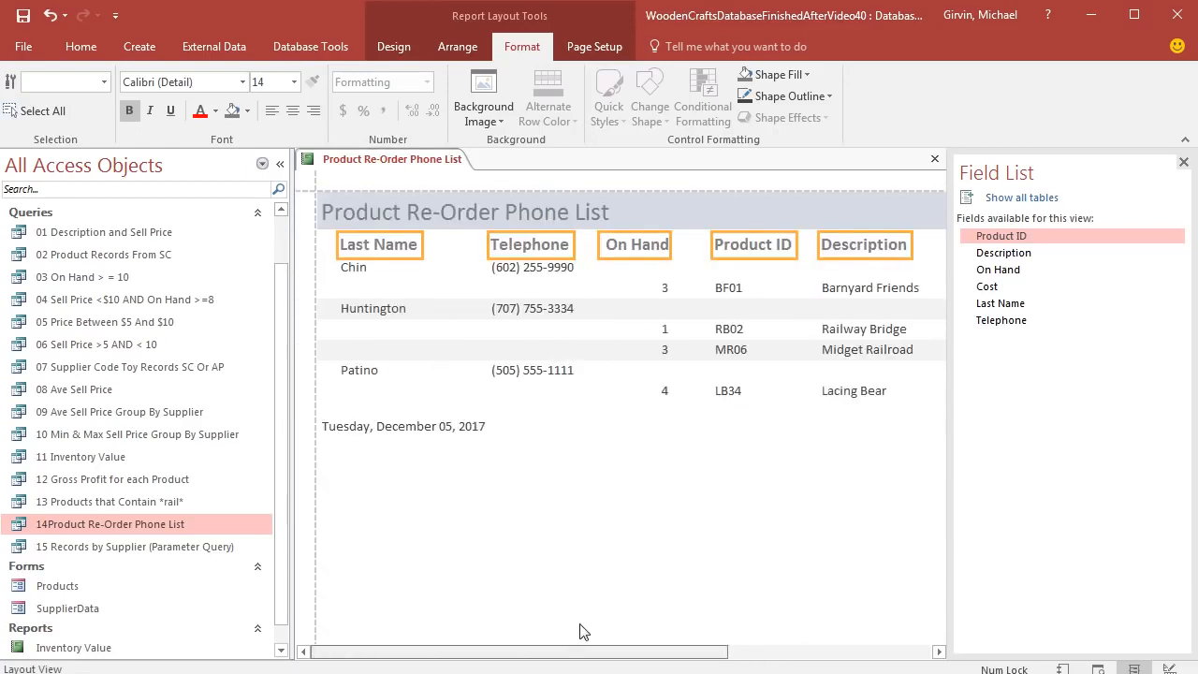
# - View the report in Print Preview, and close it with its design changes saved
pyautogui.click(398, 47)
pyautogui.click(13, 125)
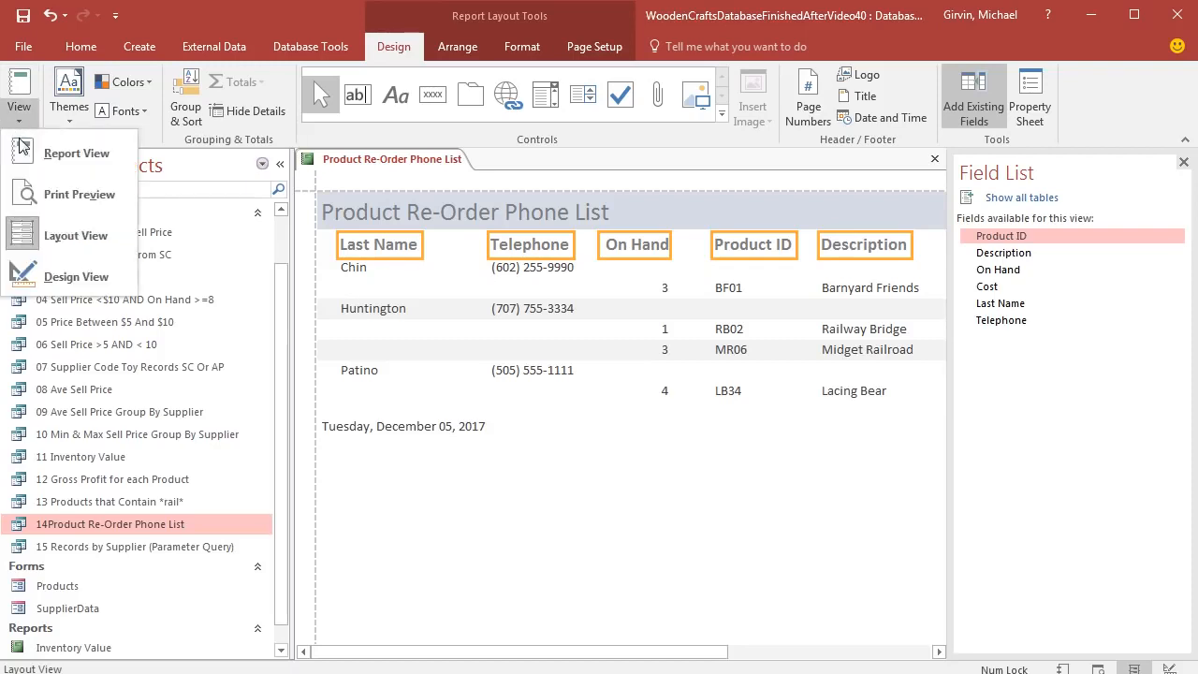
pyautogui.click(41, 195)
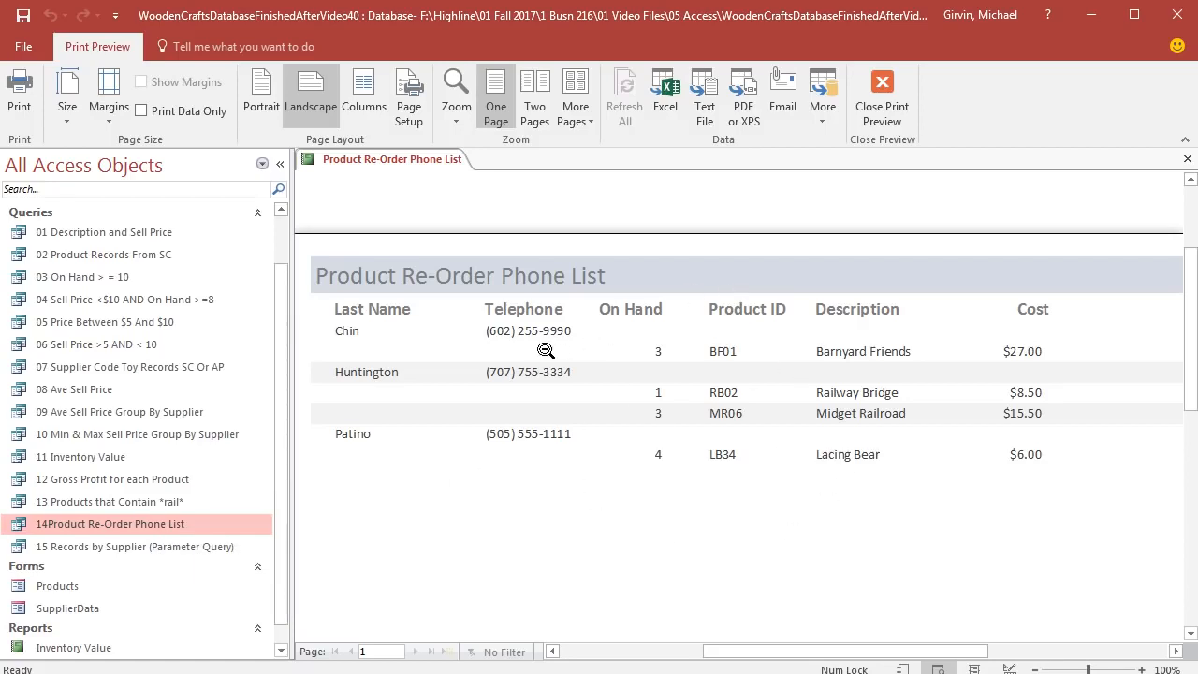
pyautogui.click(1189, 163)
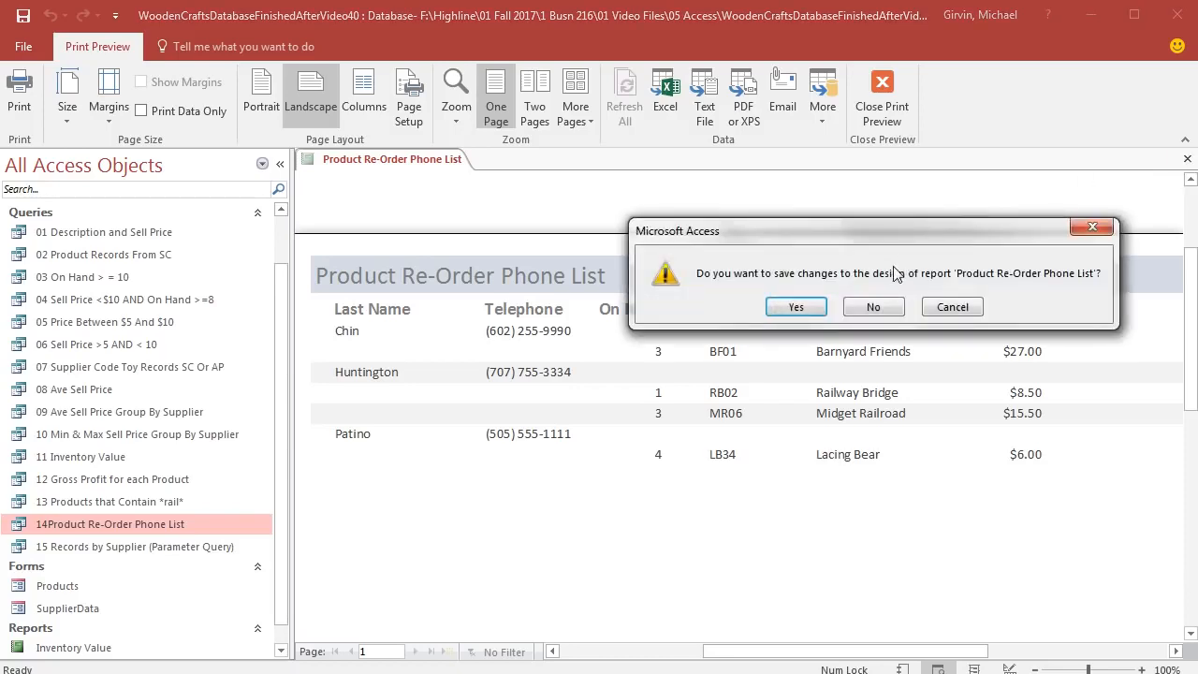
pyautogui.click(784, 311)
# - In the Products form, set On Hand to 4 for product BL23, Blocks in Box, and close the form
pyautogui.doubleClick(75, 590)
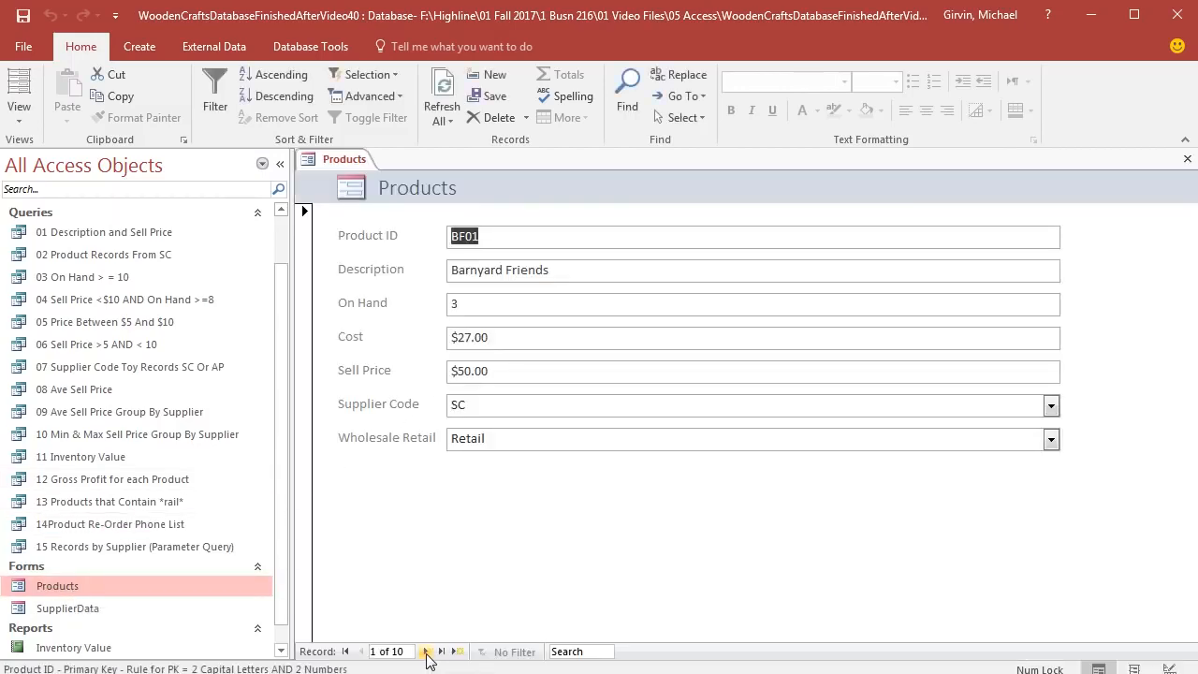
pyautogui.click(427, 651)
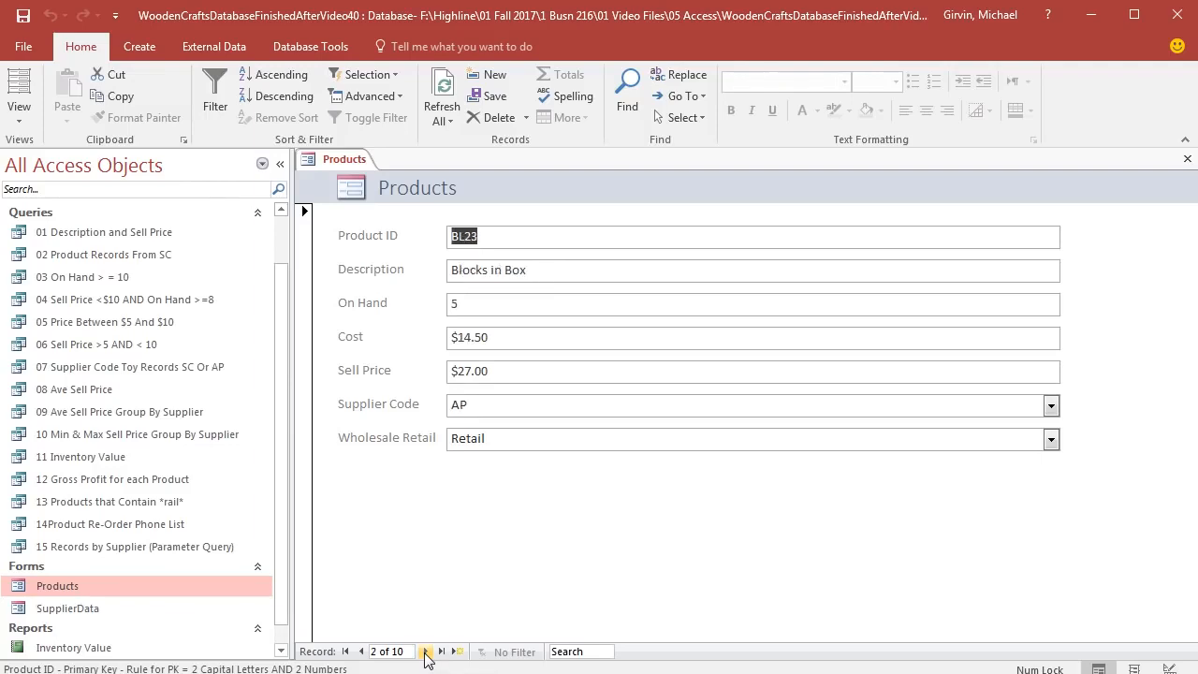
pyautogui.click(476, 302)
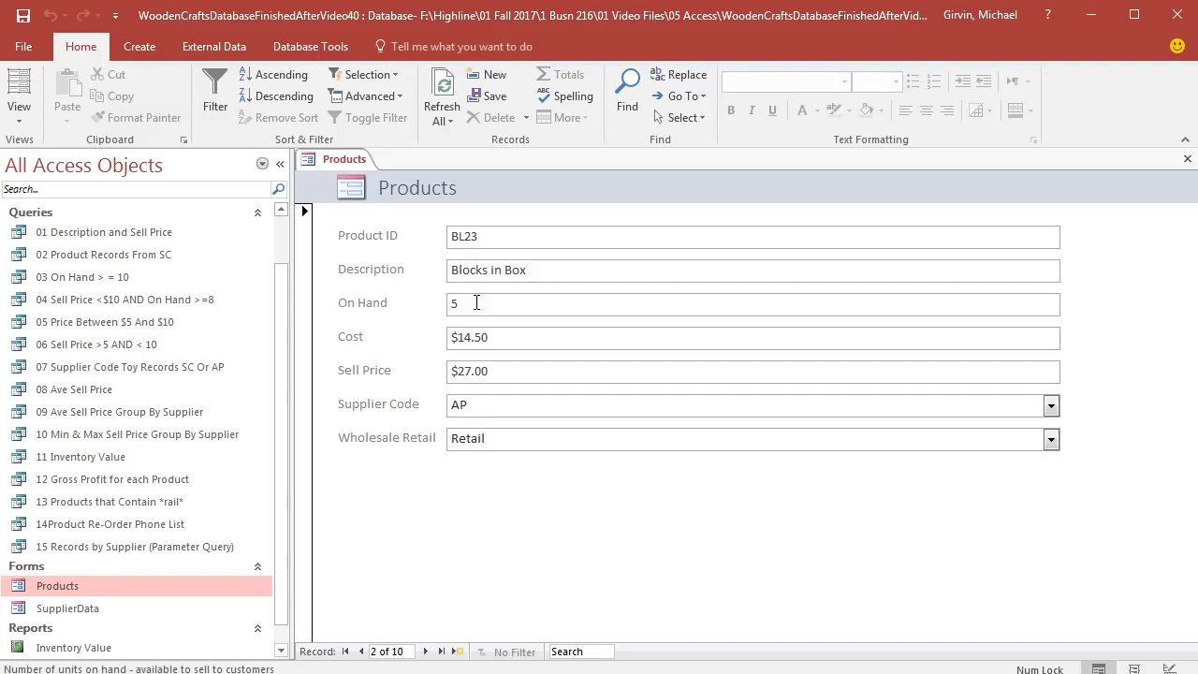
pyautogui.press('BackSpace')
pyautogui.write('4')
pyautogui.click(1187, 160)
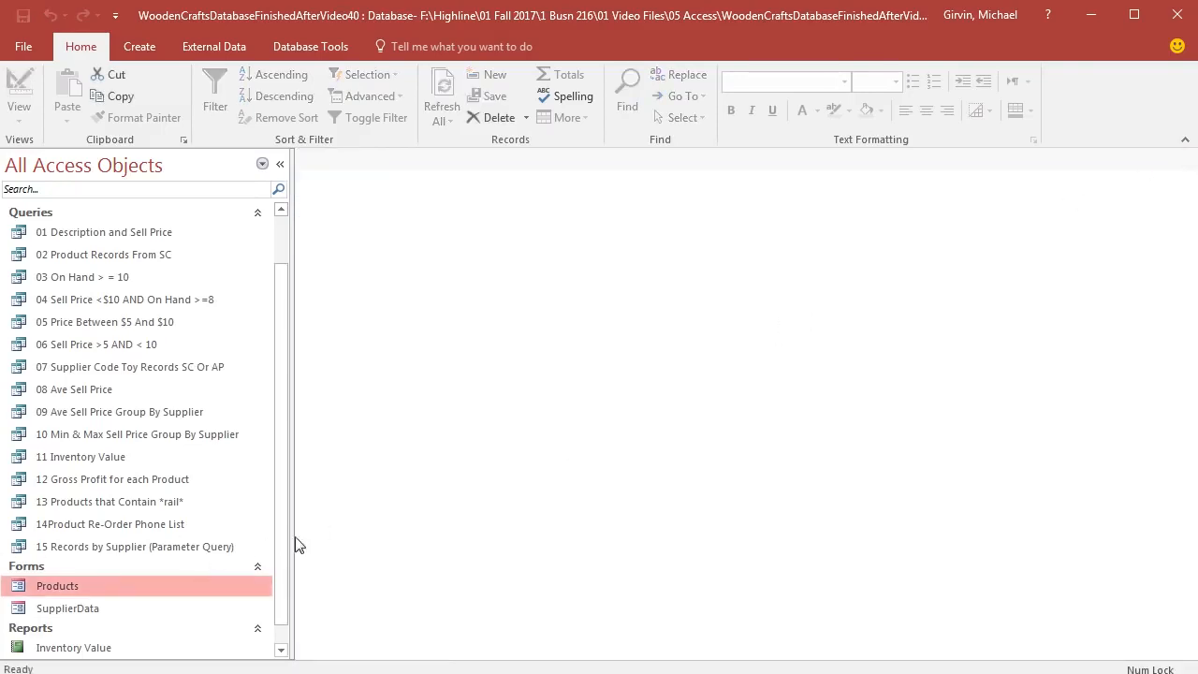
# - Reopen the Product Re-Order Phone List report to check whether it includes the changed product
pyautogui.moveTo(282, 535); pyautogui.dragTo(283, 576)
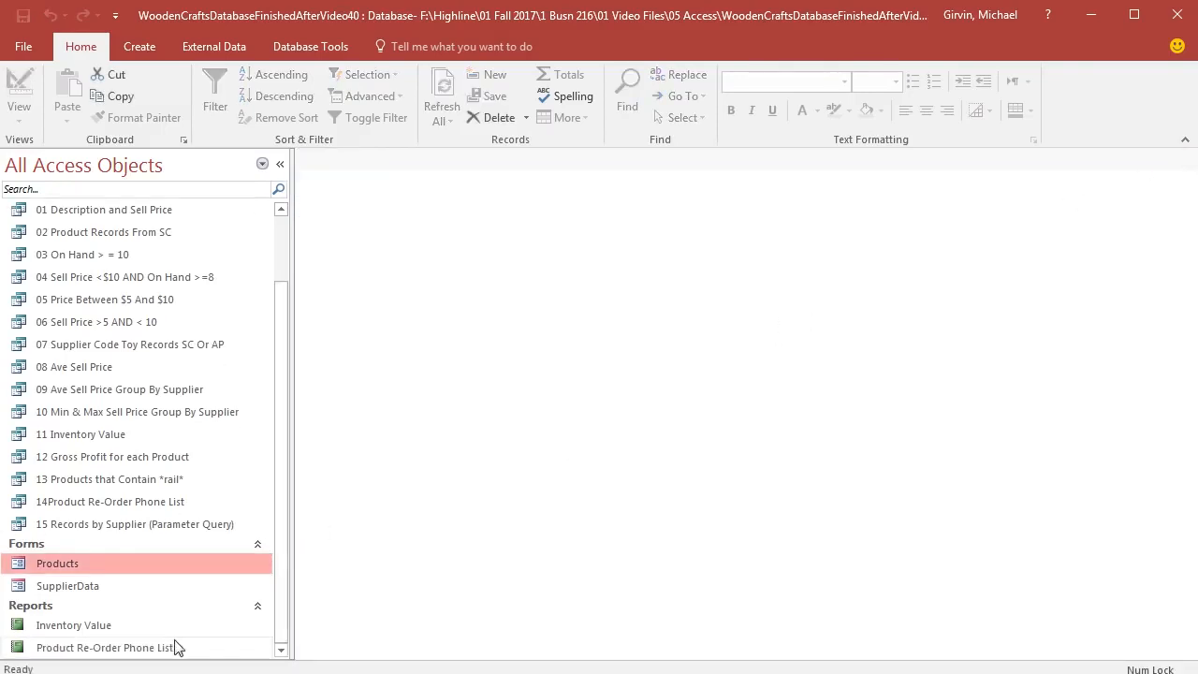
pyautogui.doubleClick(95, 650)
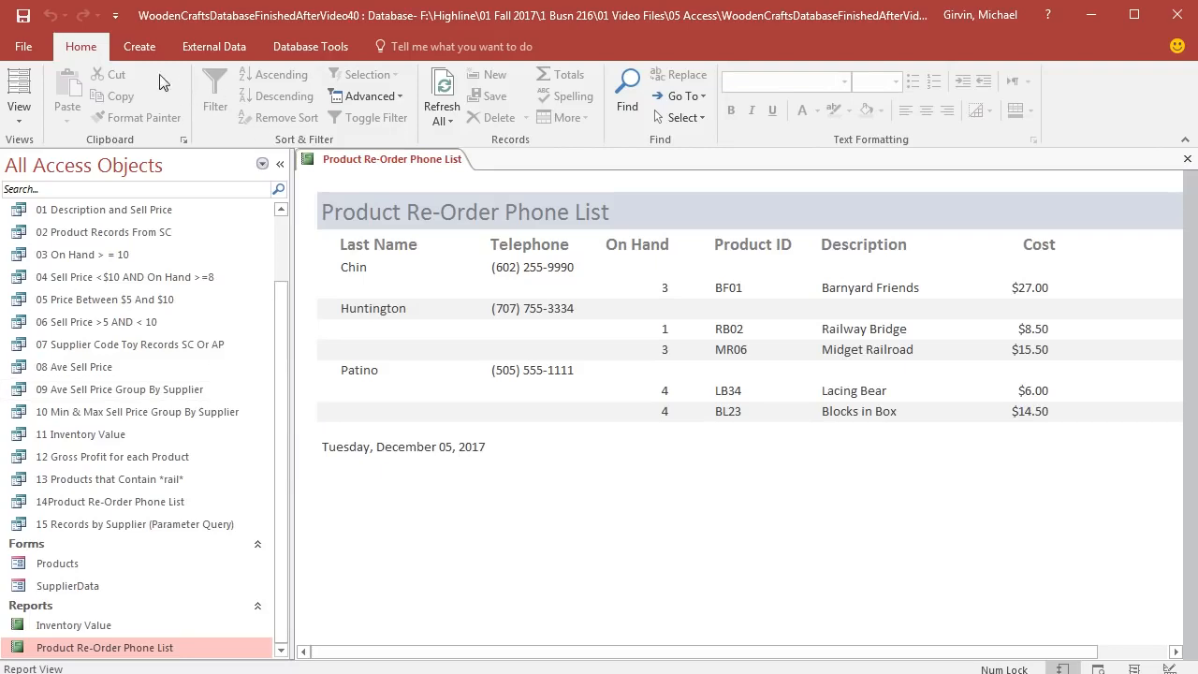
pyautogui.click(152, 46)
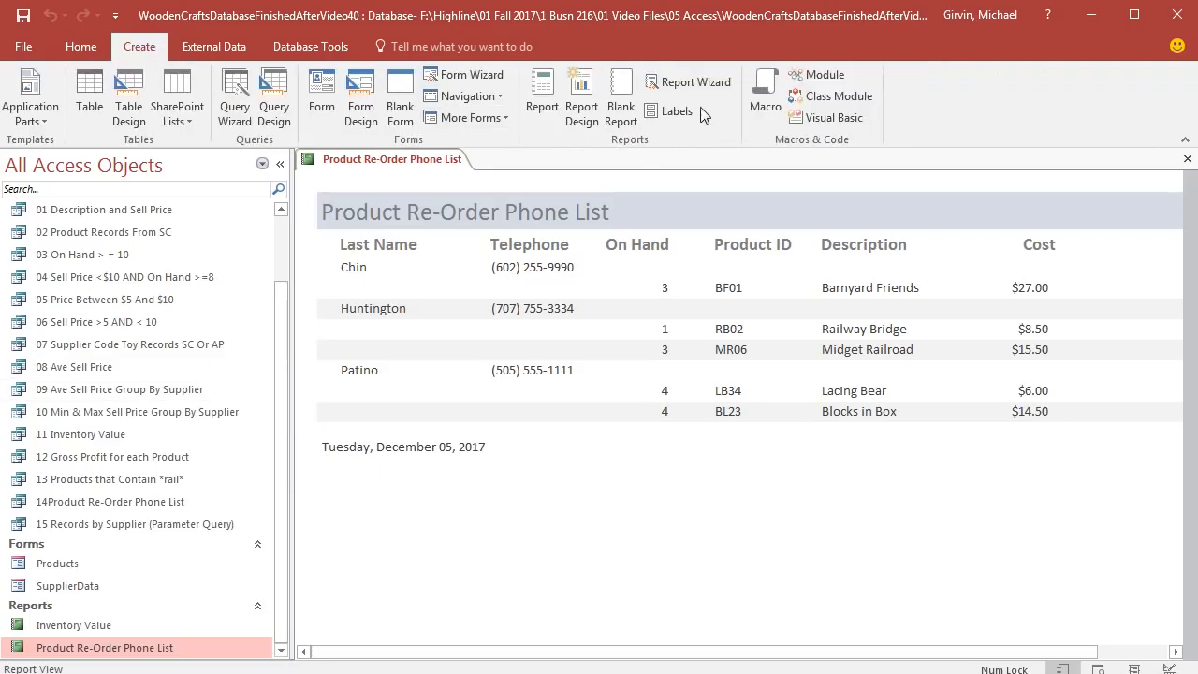